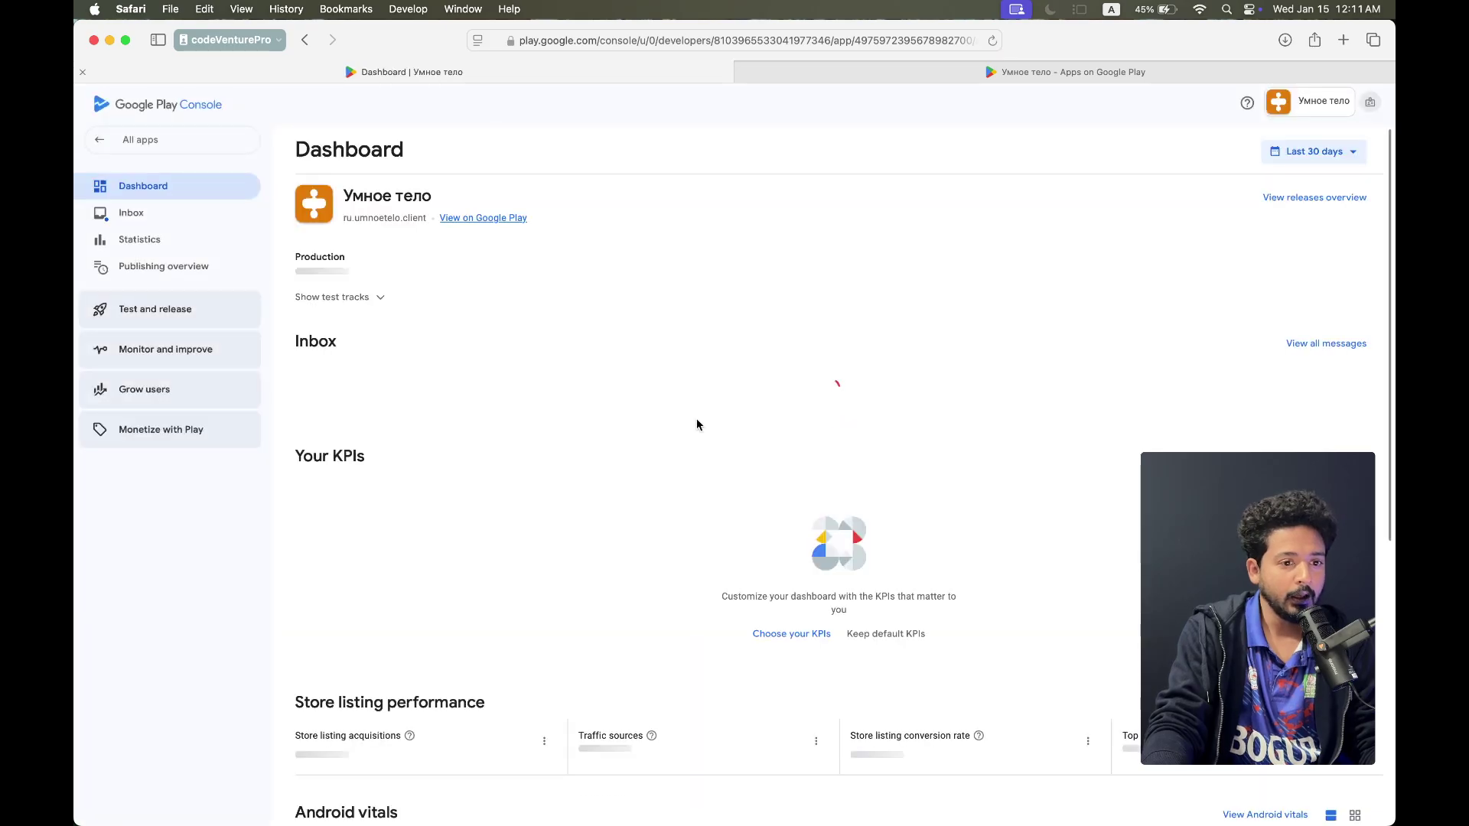
Preview Умное тело's public Google Play store page, then return to the Smart Body app list
click(502, 220)
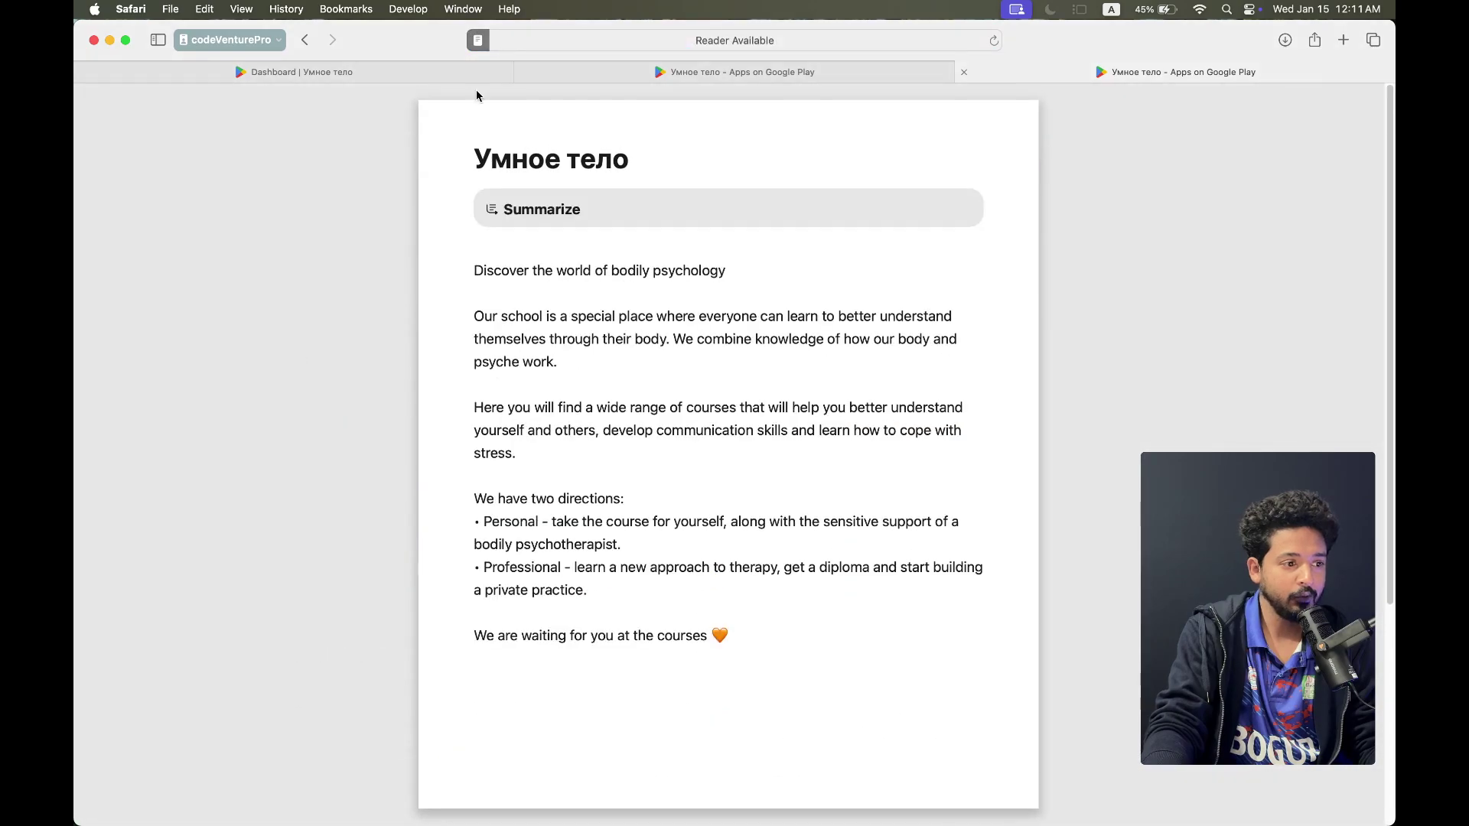
click(477, 40)
click(446, 426)
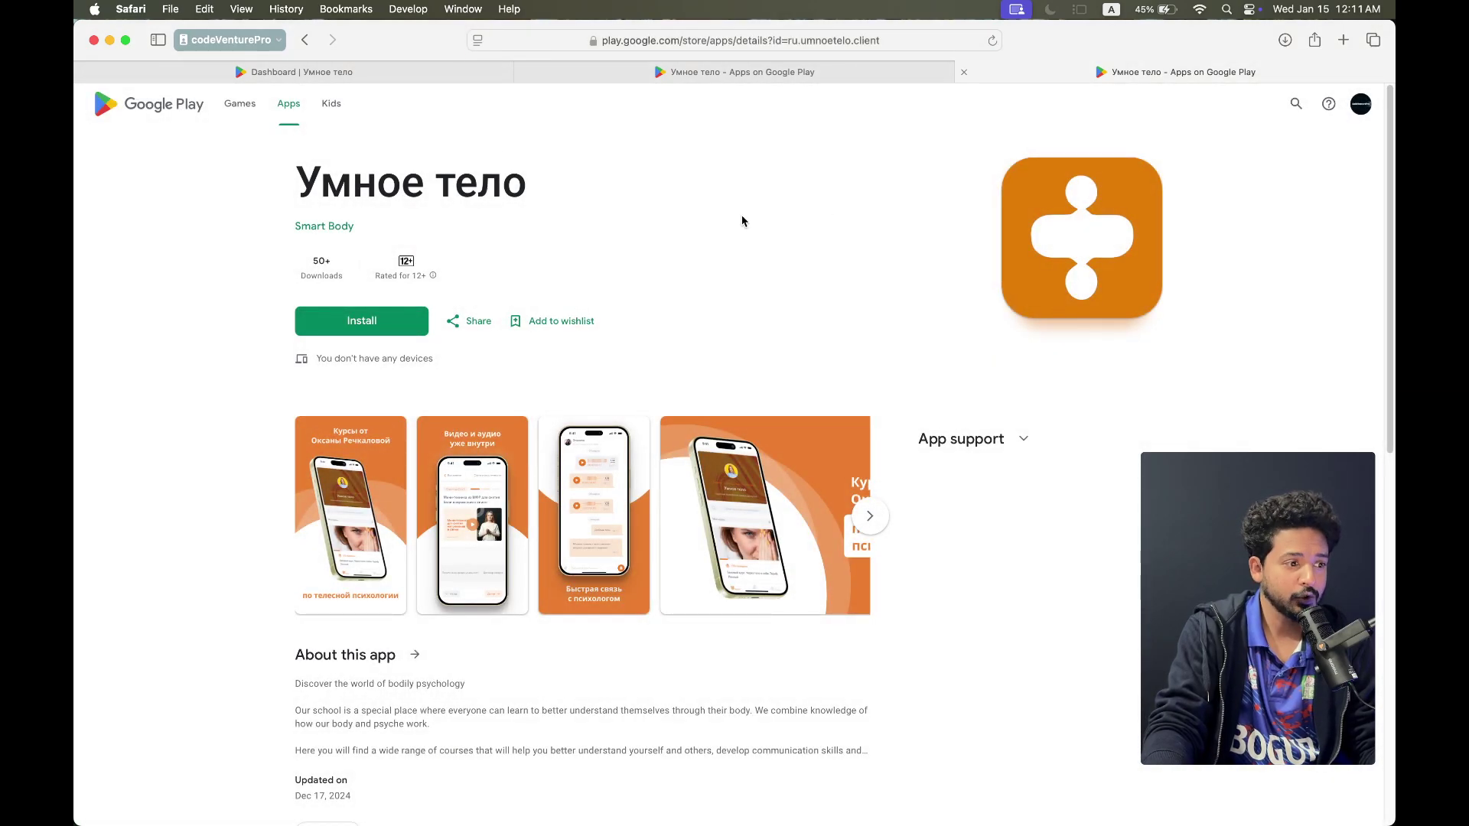
click(329, 74)
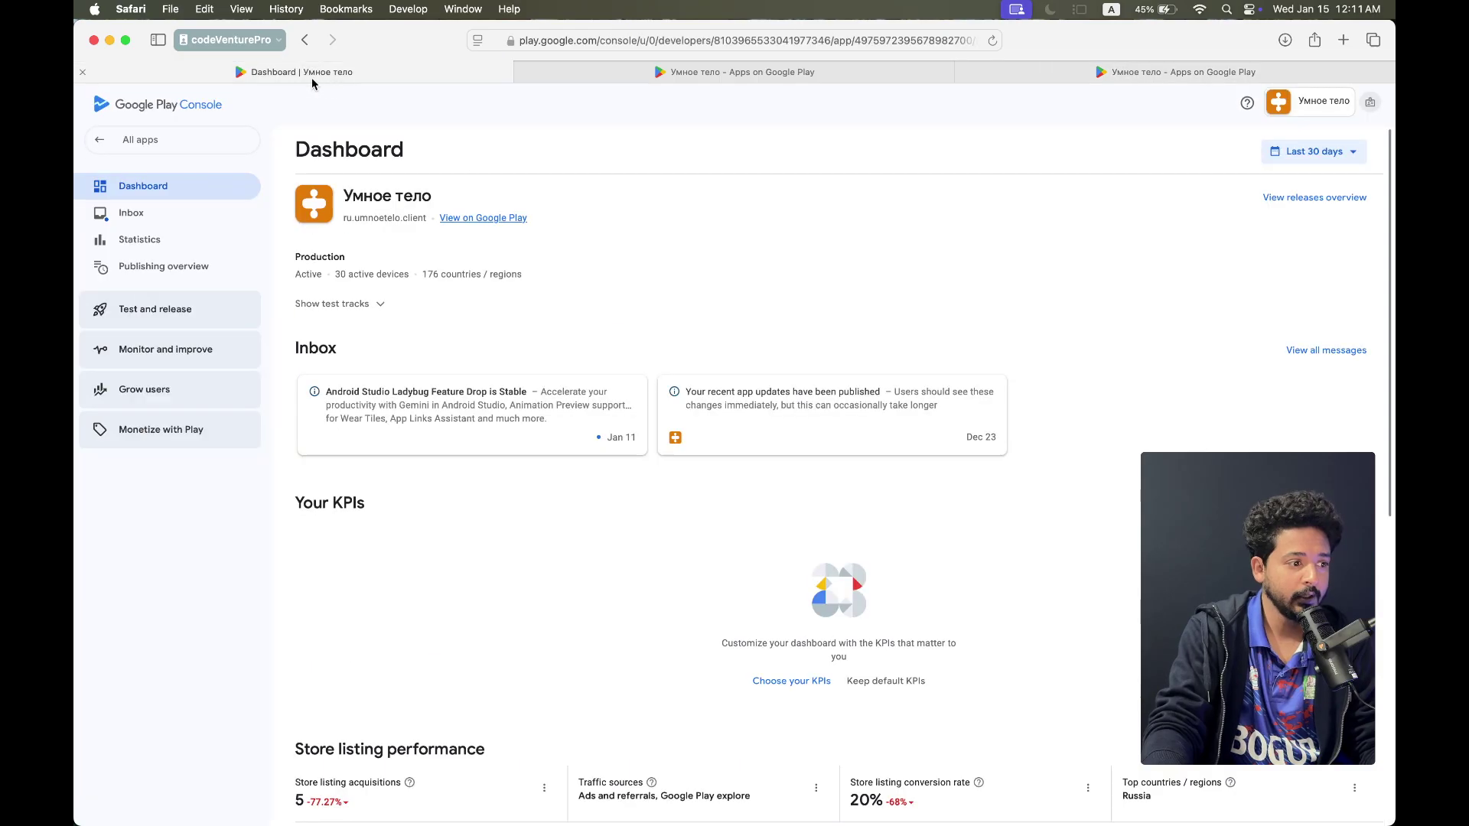
click(143, 152)
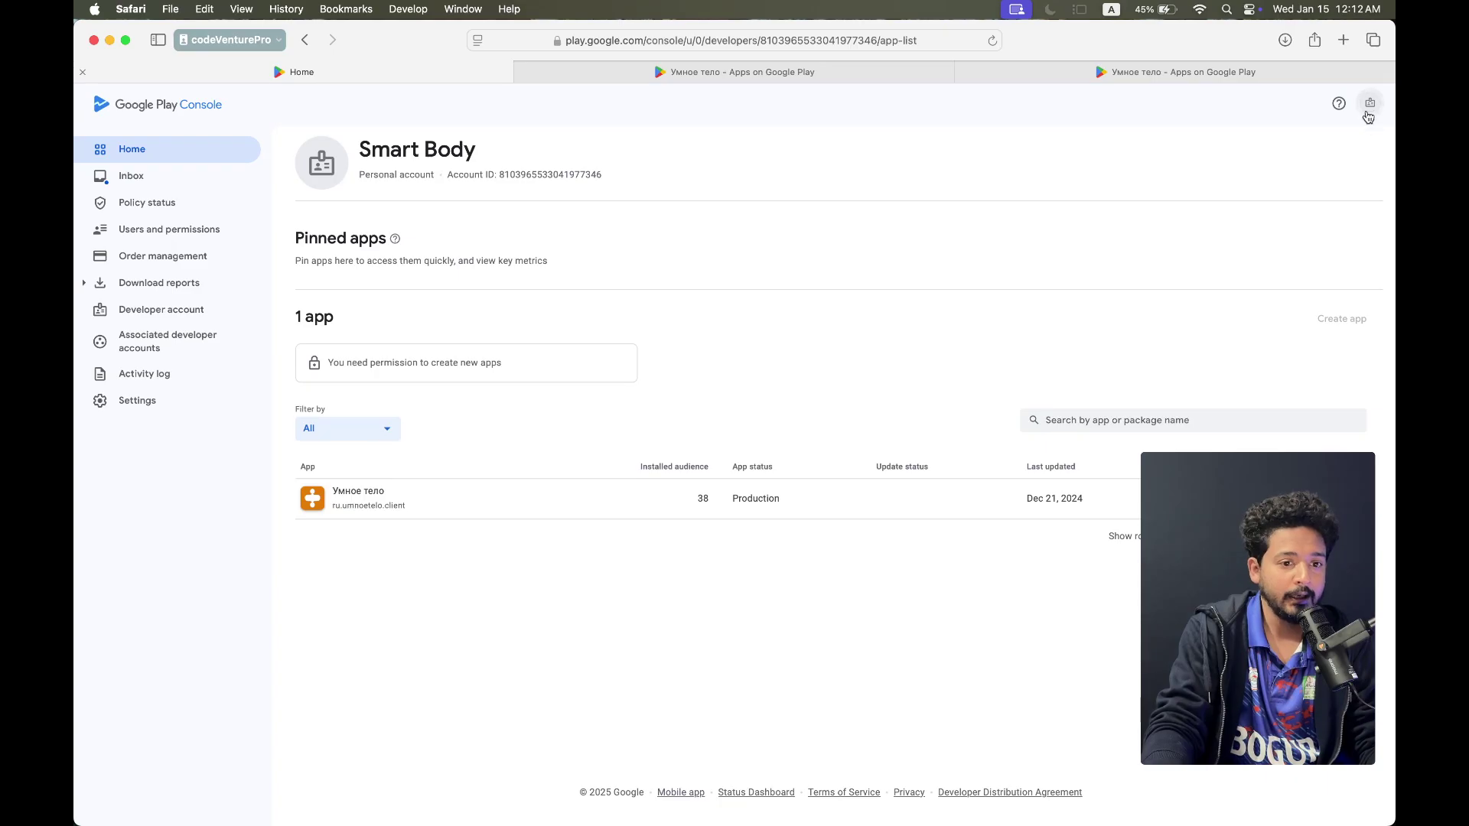
Switch to the iPatco developer account, then move to the other full-screen Safari window
click(1371, 103)
click(1164, 143)
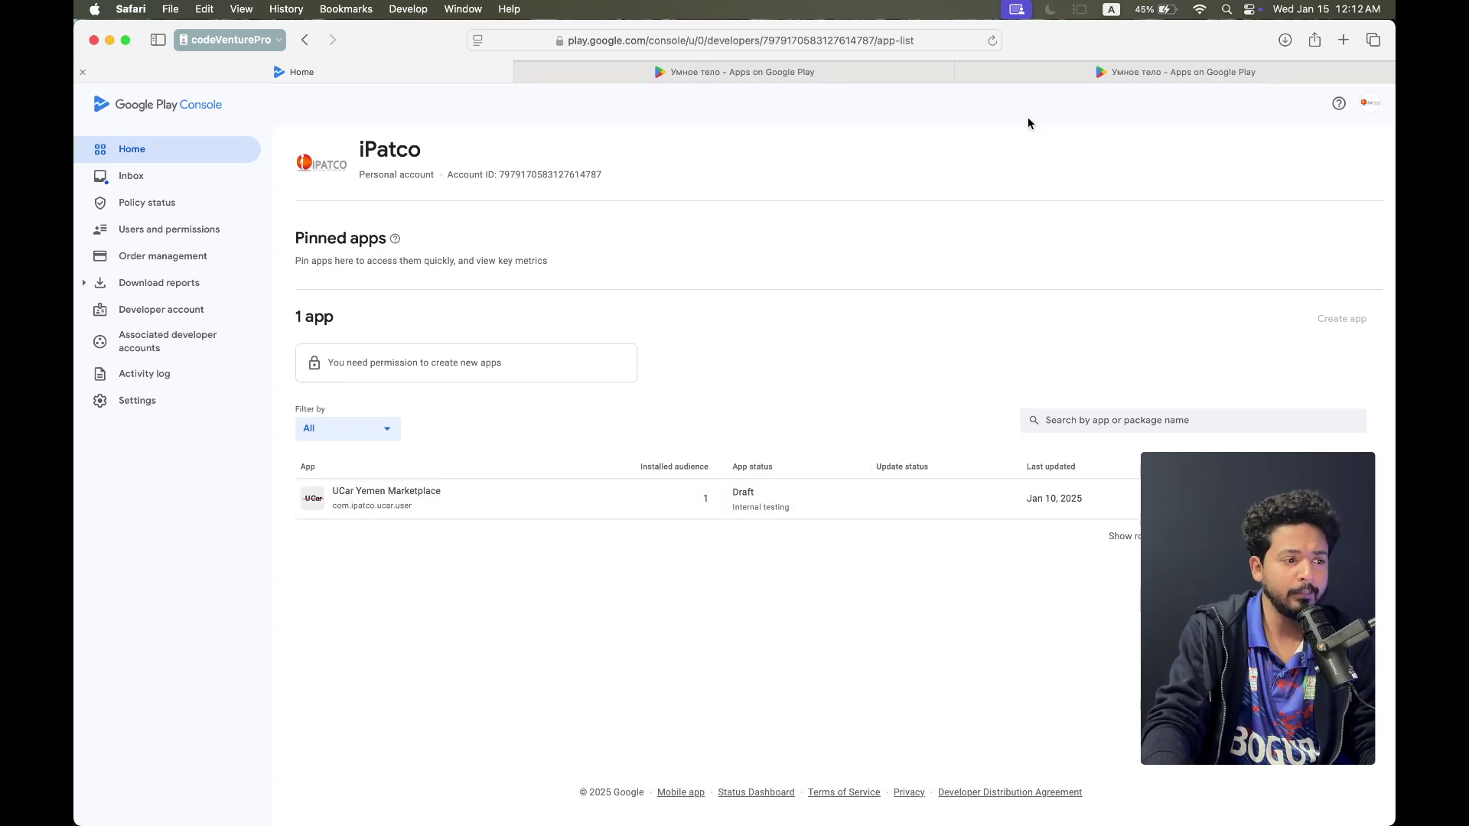
key(ctrl+Right)
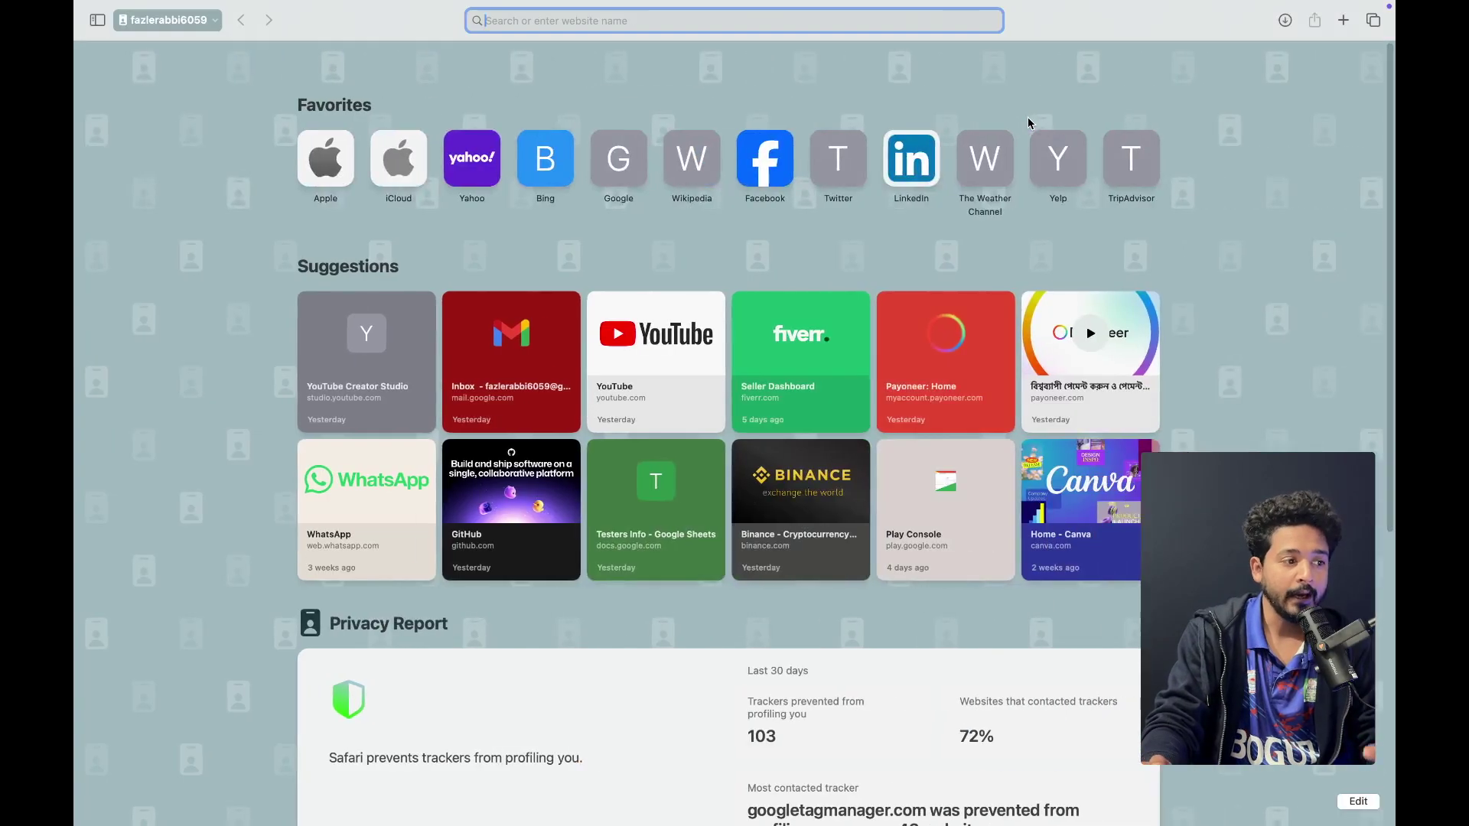
key(ctrl+Up)
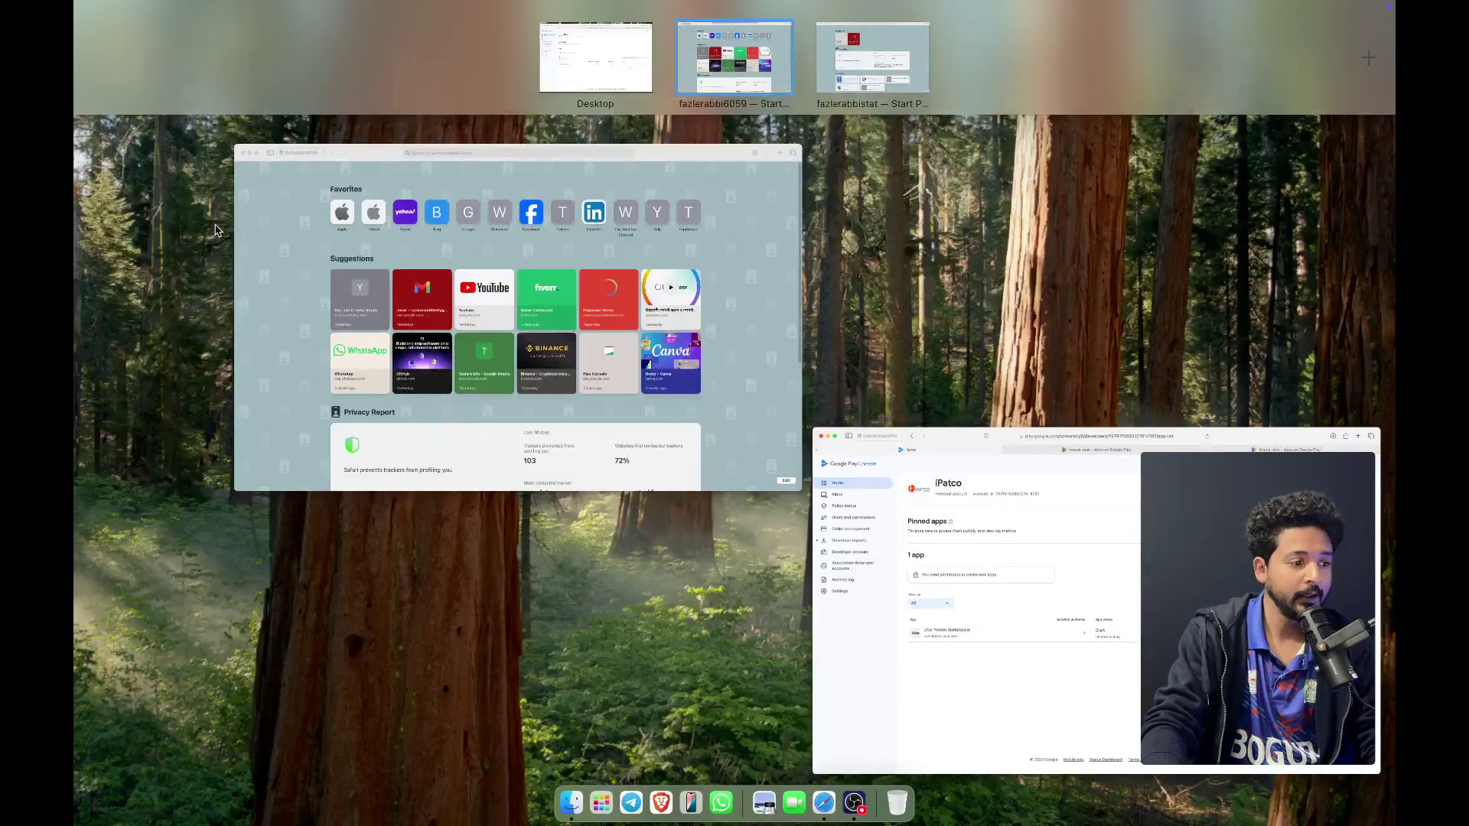
key(Escape)
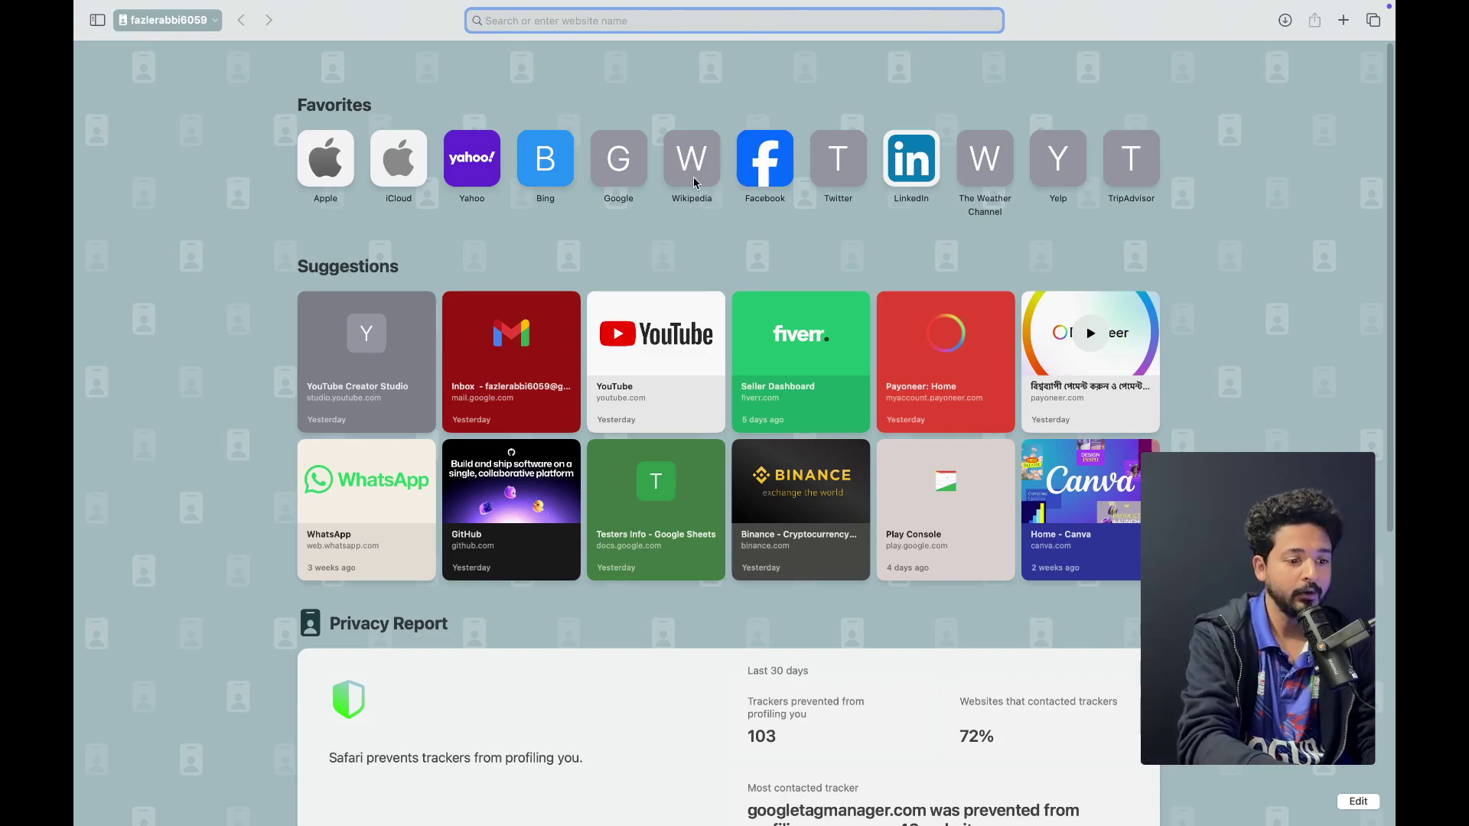
Open the account with the two Friends Services apps, try the Customer app, then go back
click(970, 543)
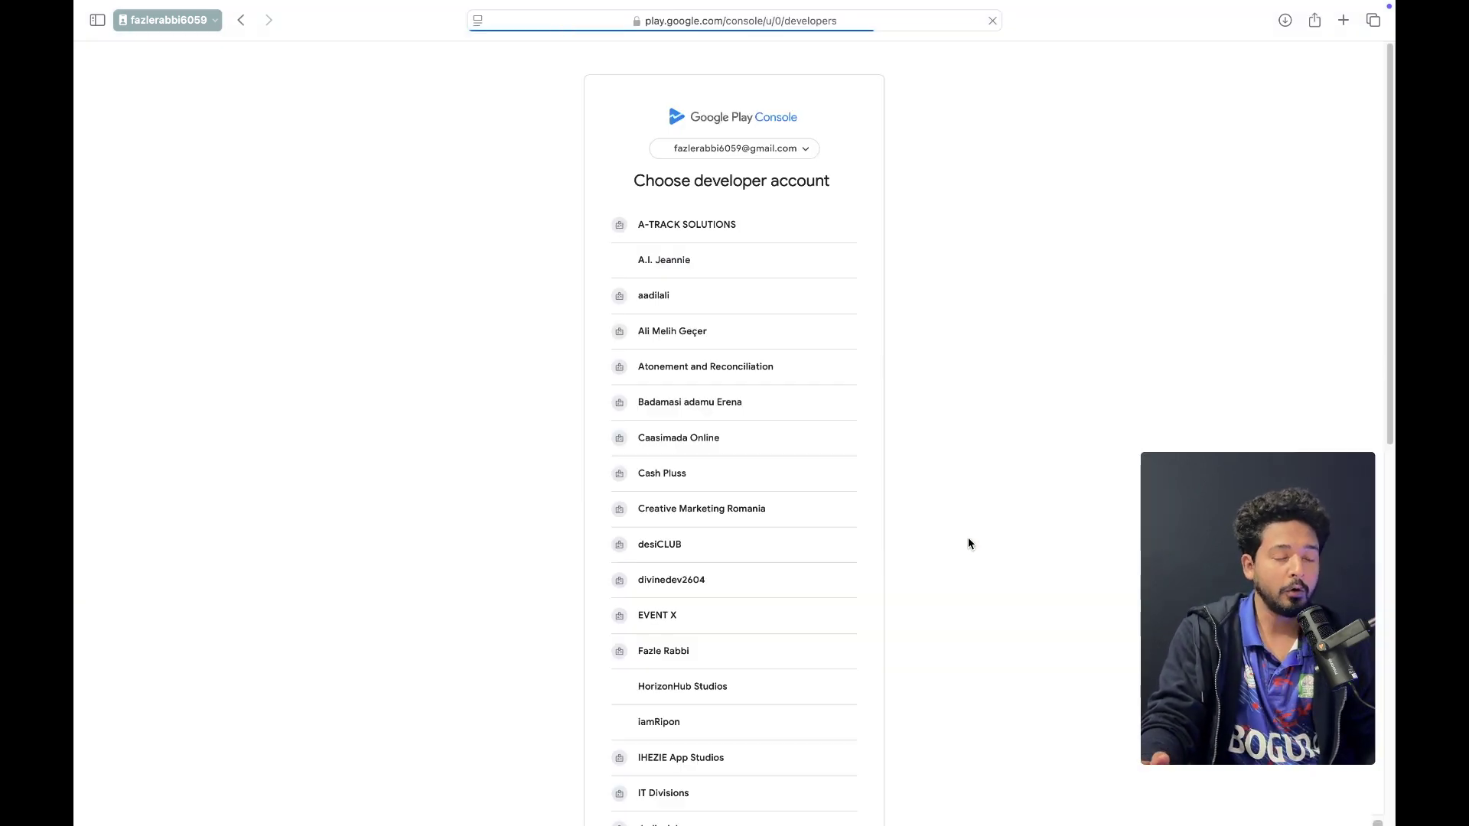
scroll(752, 488, down, 5)
scroll(752, 488, down, 4)
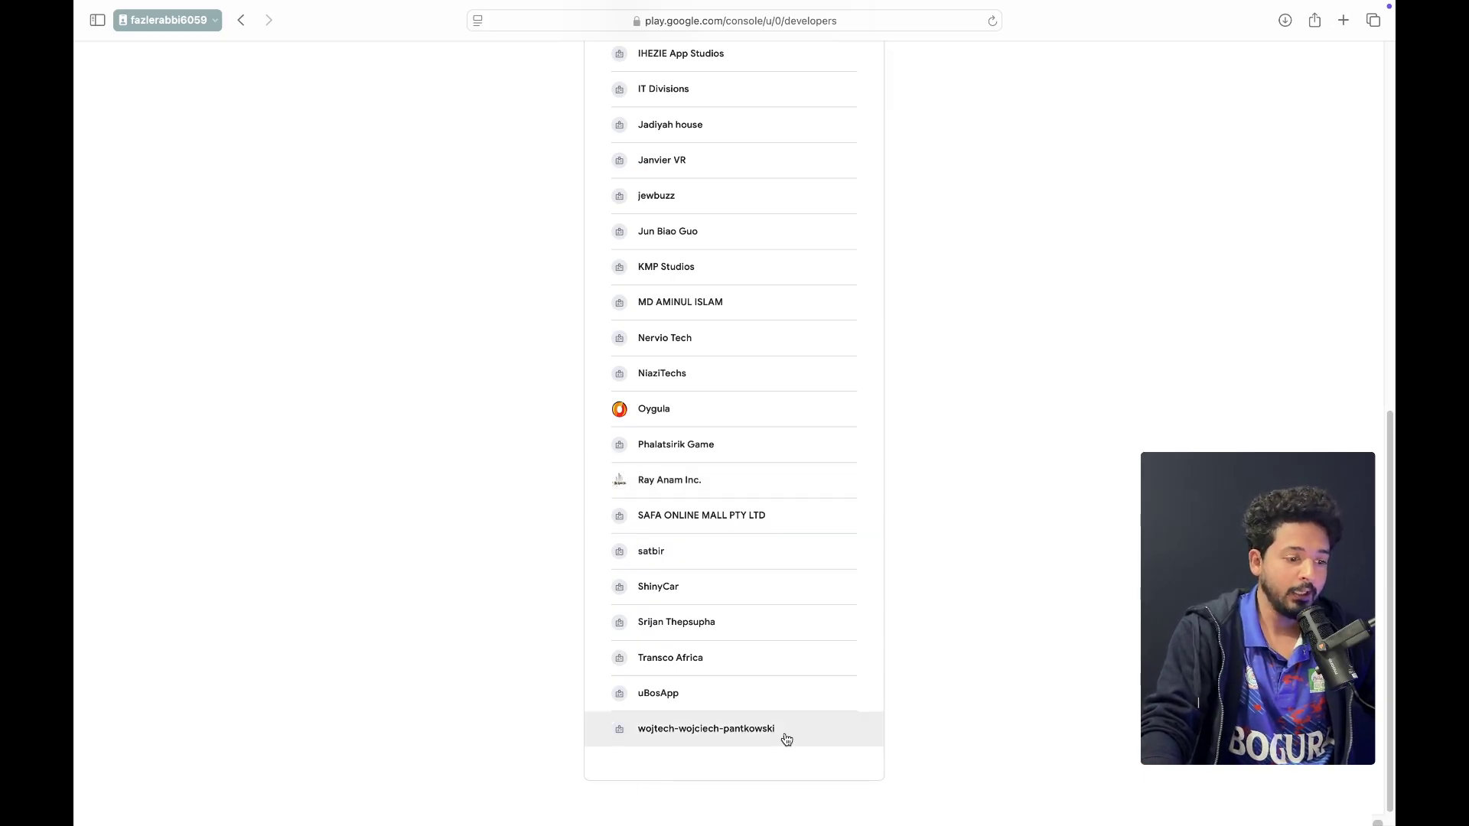
click(659, 552)
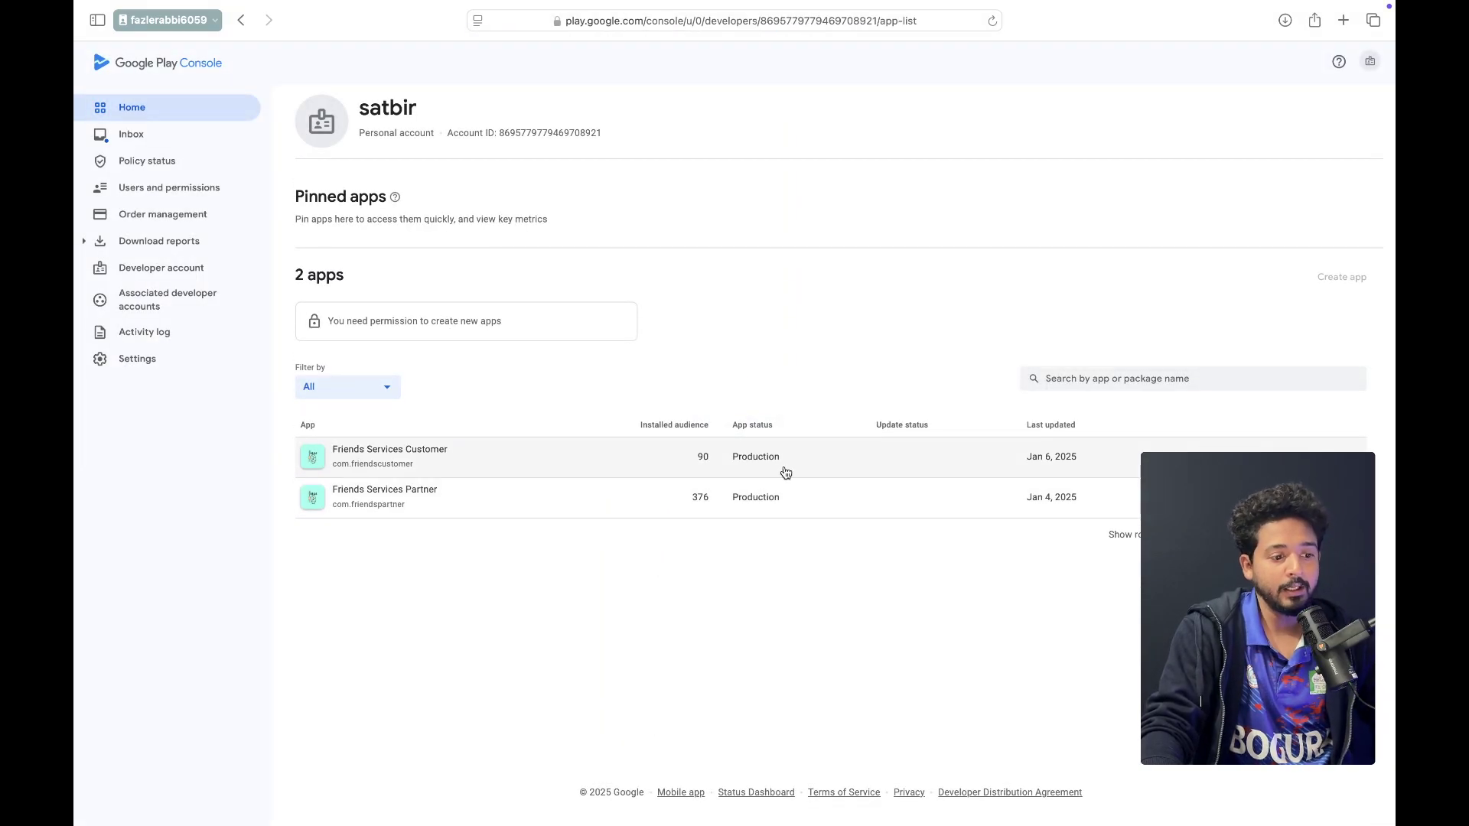
click(725, 462)
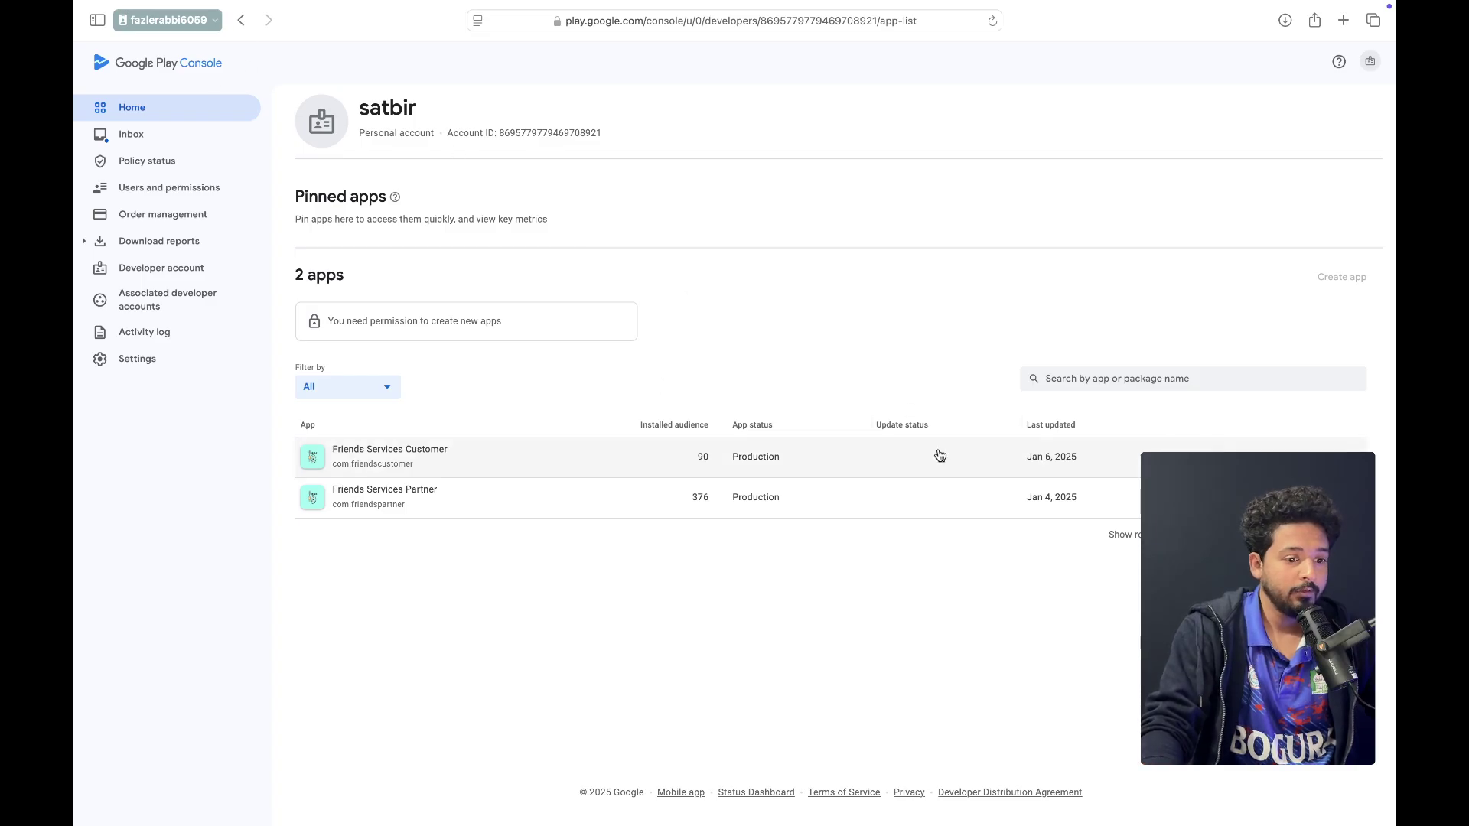
click(241, 20)
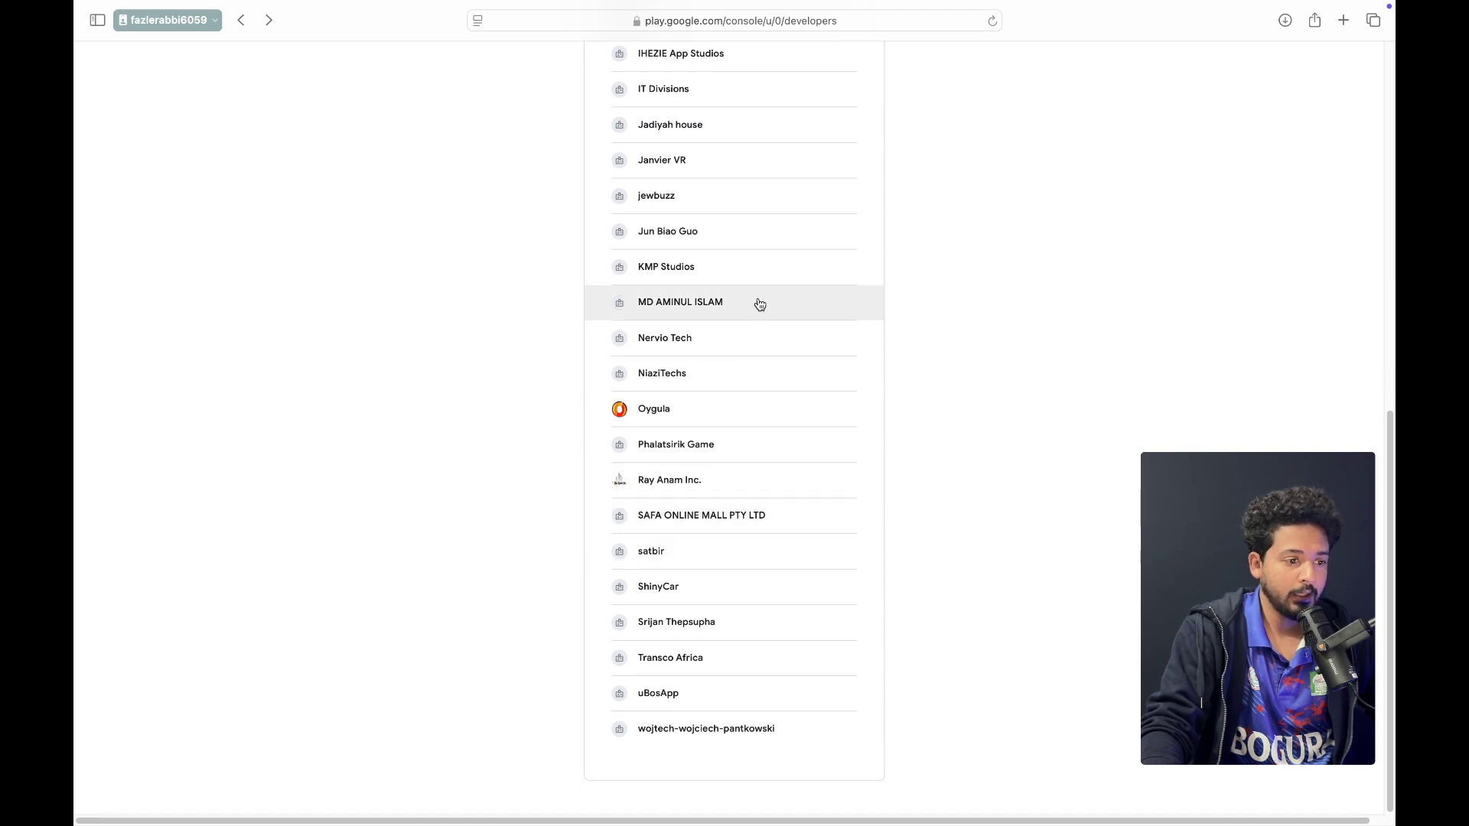
Open the KMP Studios account and look over the Clash Runner app dashboard
click(705, 277)
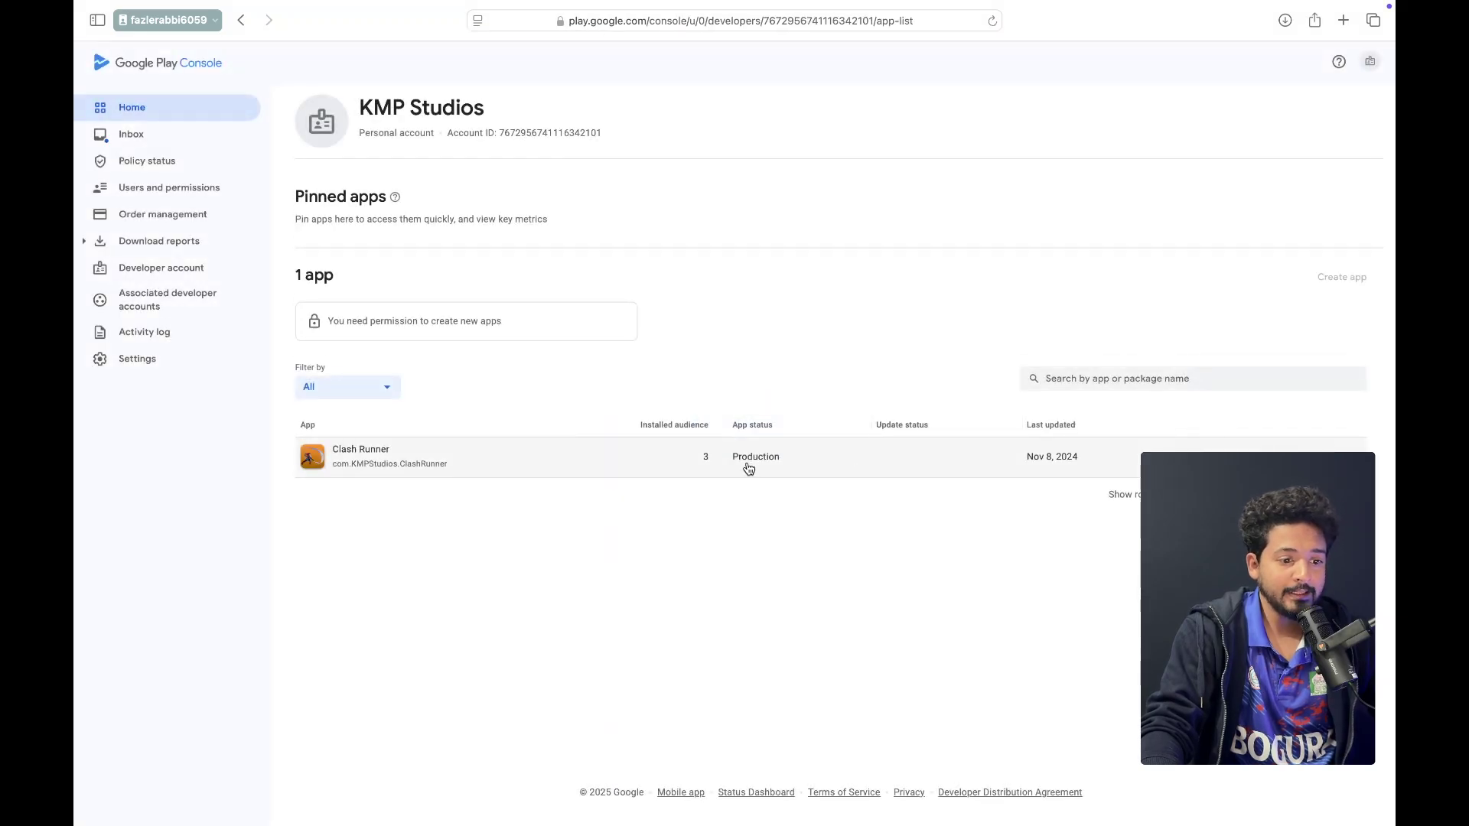
drag(737, 464, 786, 468)
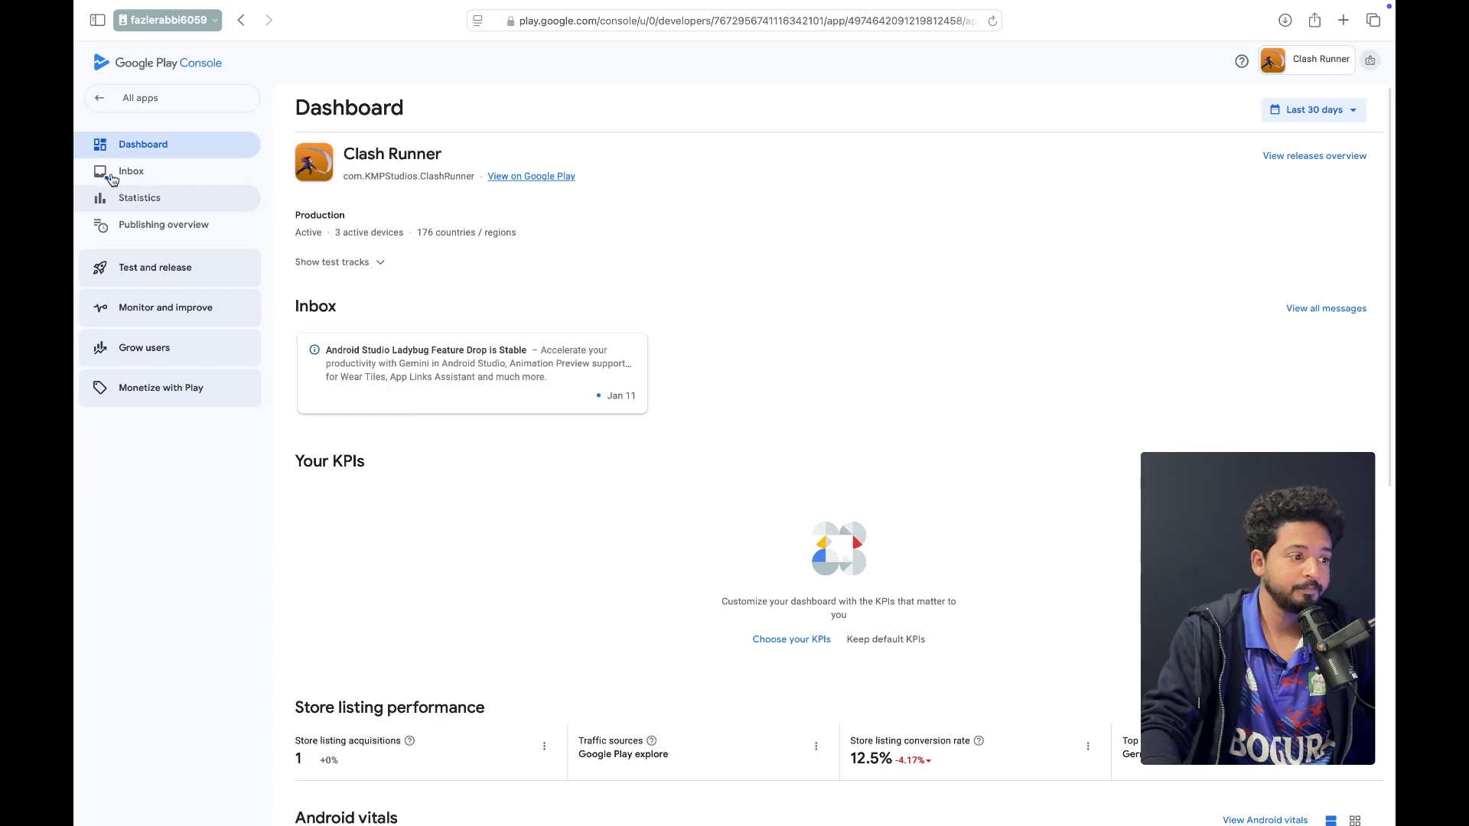
click(140, 98)
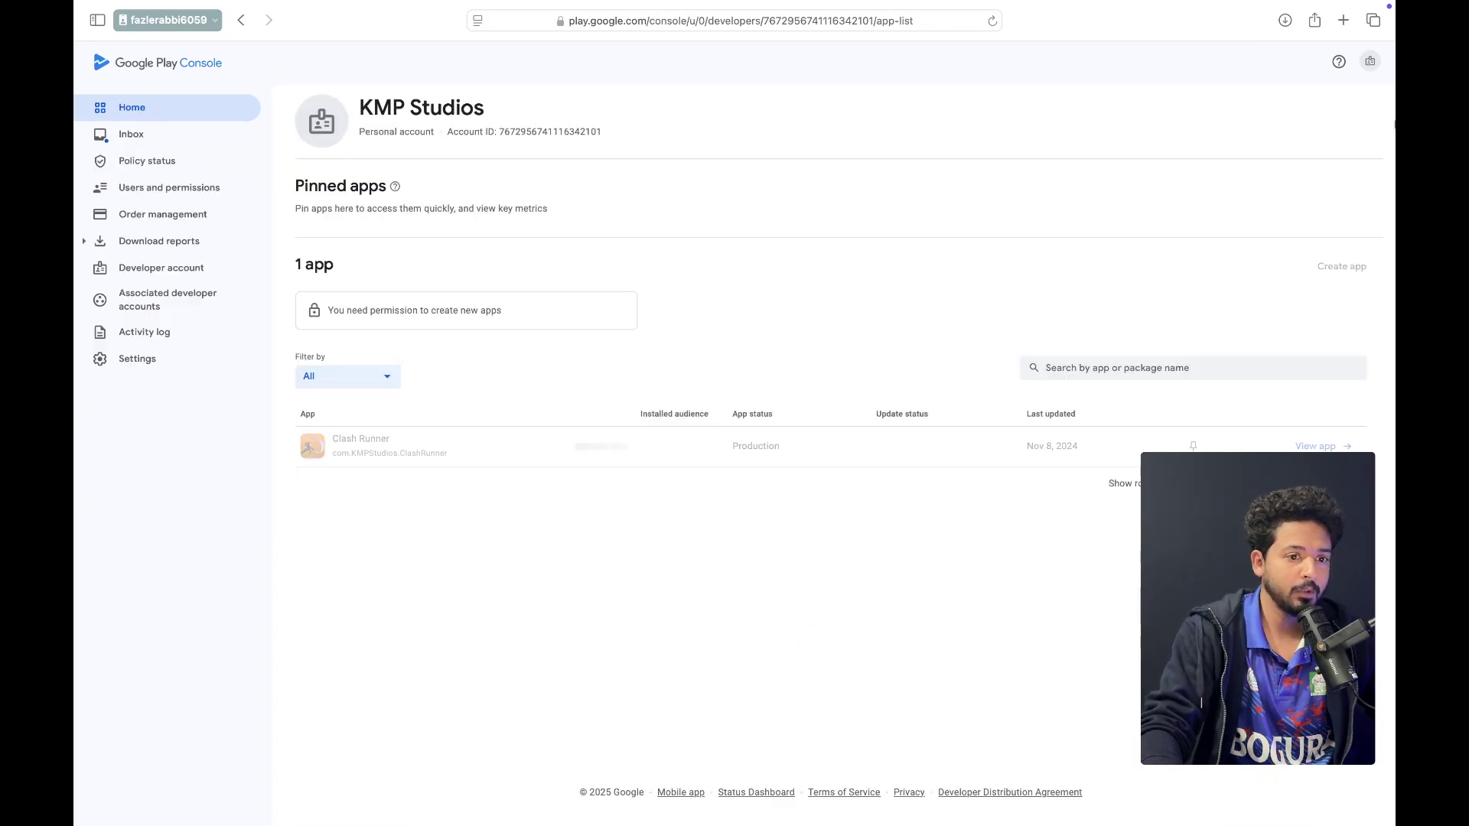
click(1372, 64)
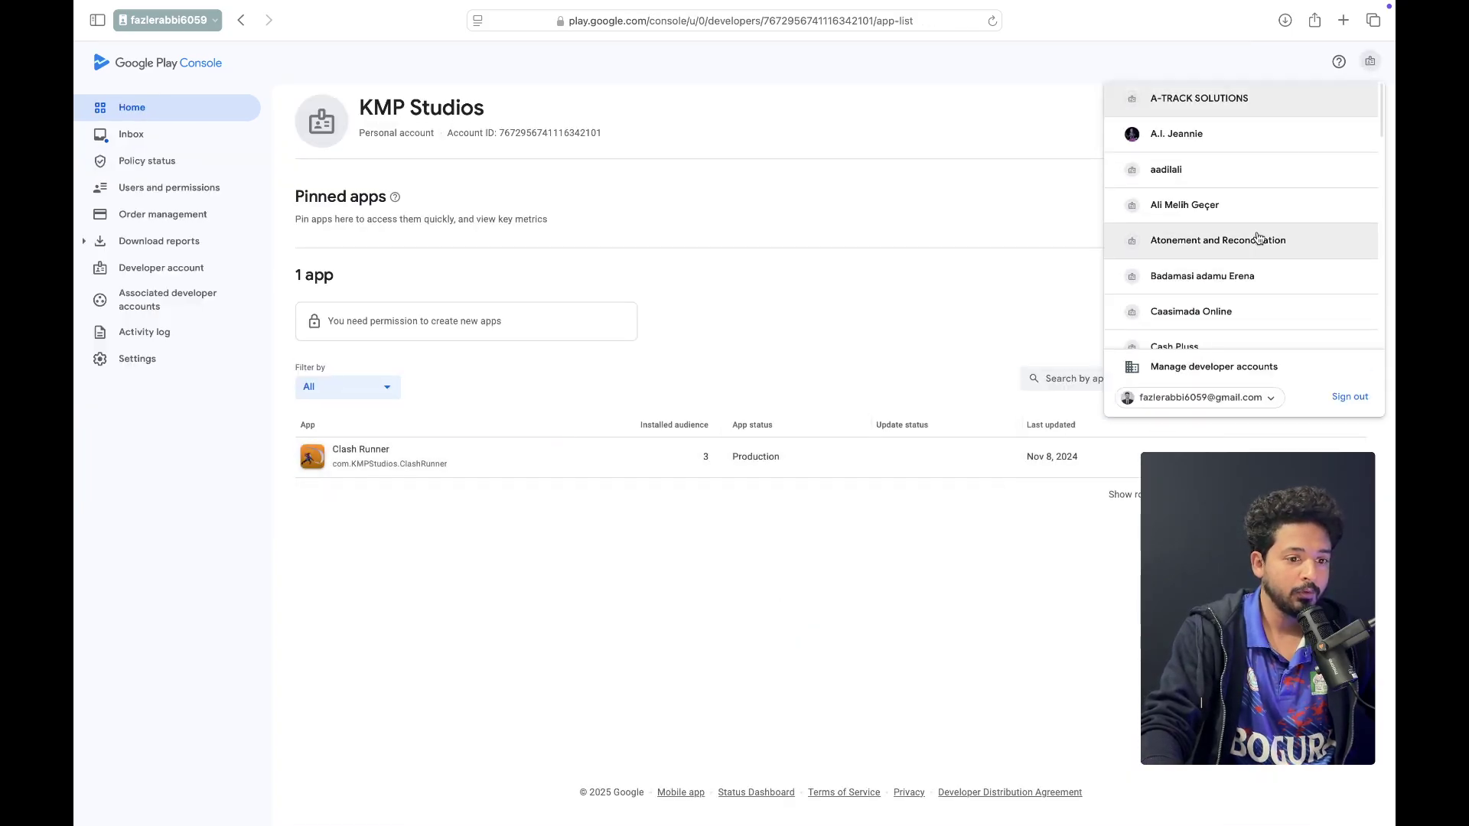
click(242, 20)
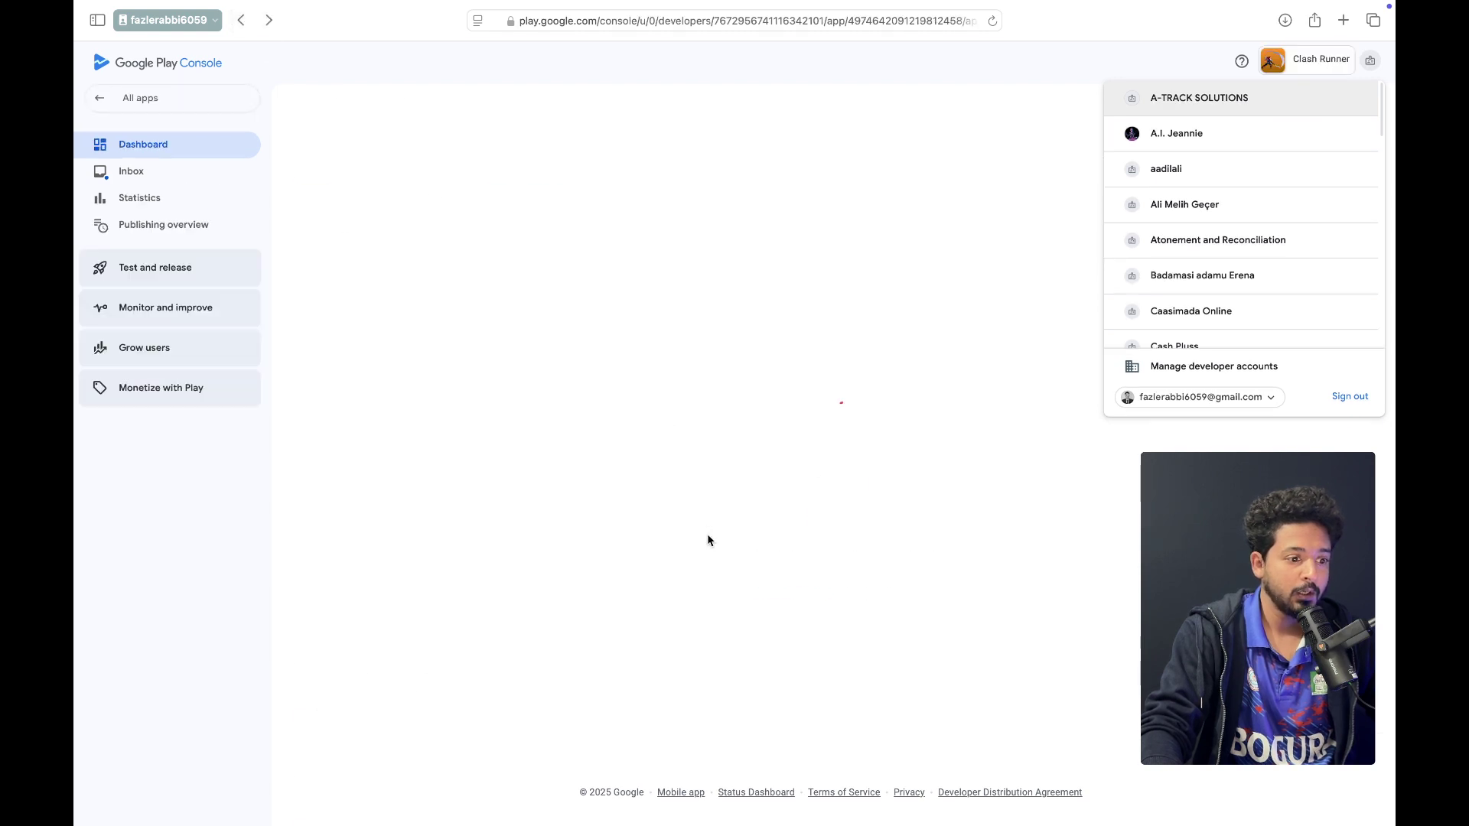
click(802, 360)
Return to the KMP Studios app list and move to the other Safari profile window
scroll(802, 360, down, 10)
scroll(802, 366, up, 10)
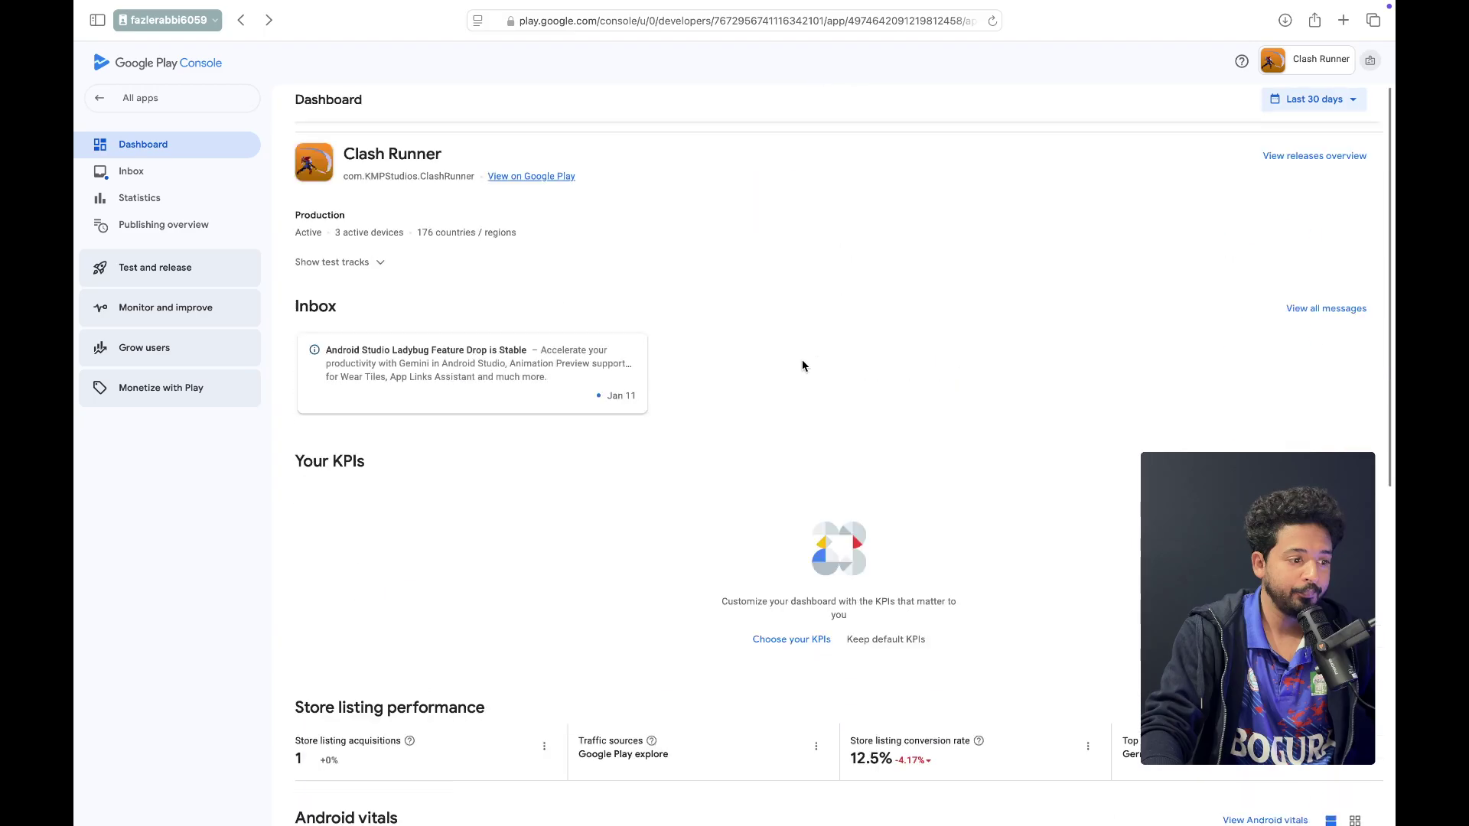
click(152, 107)
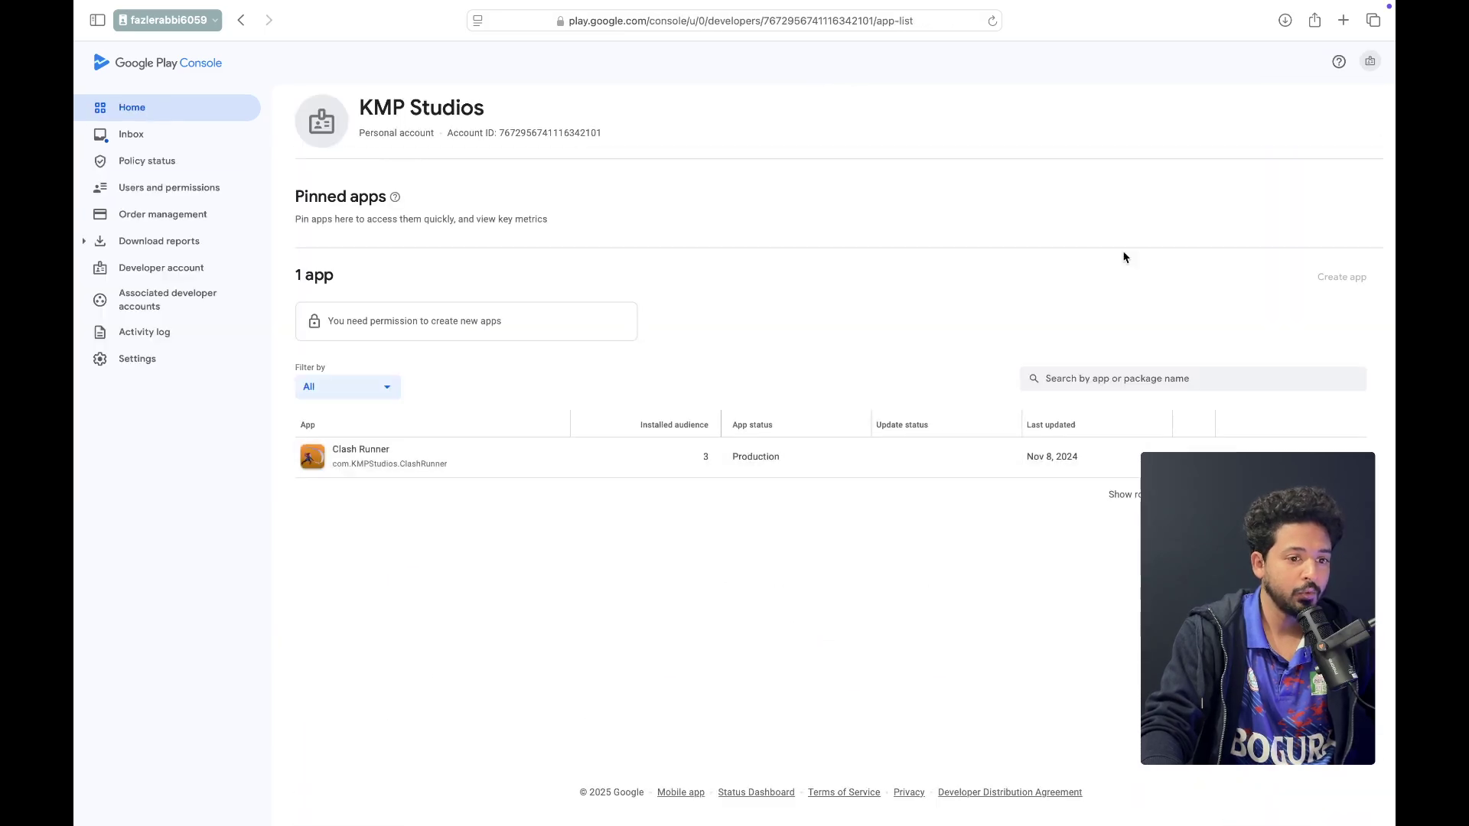
click(1369, 61)
scroll(1191, 276, down, 5)
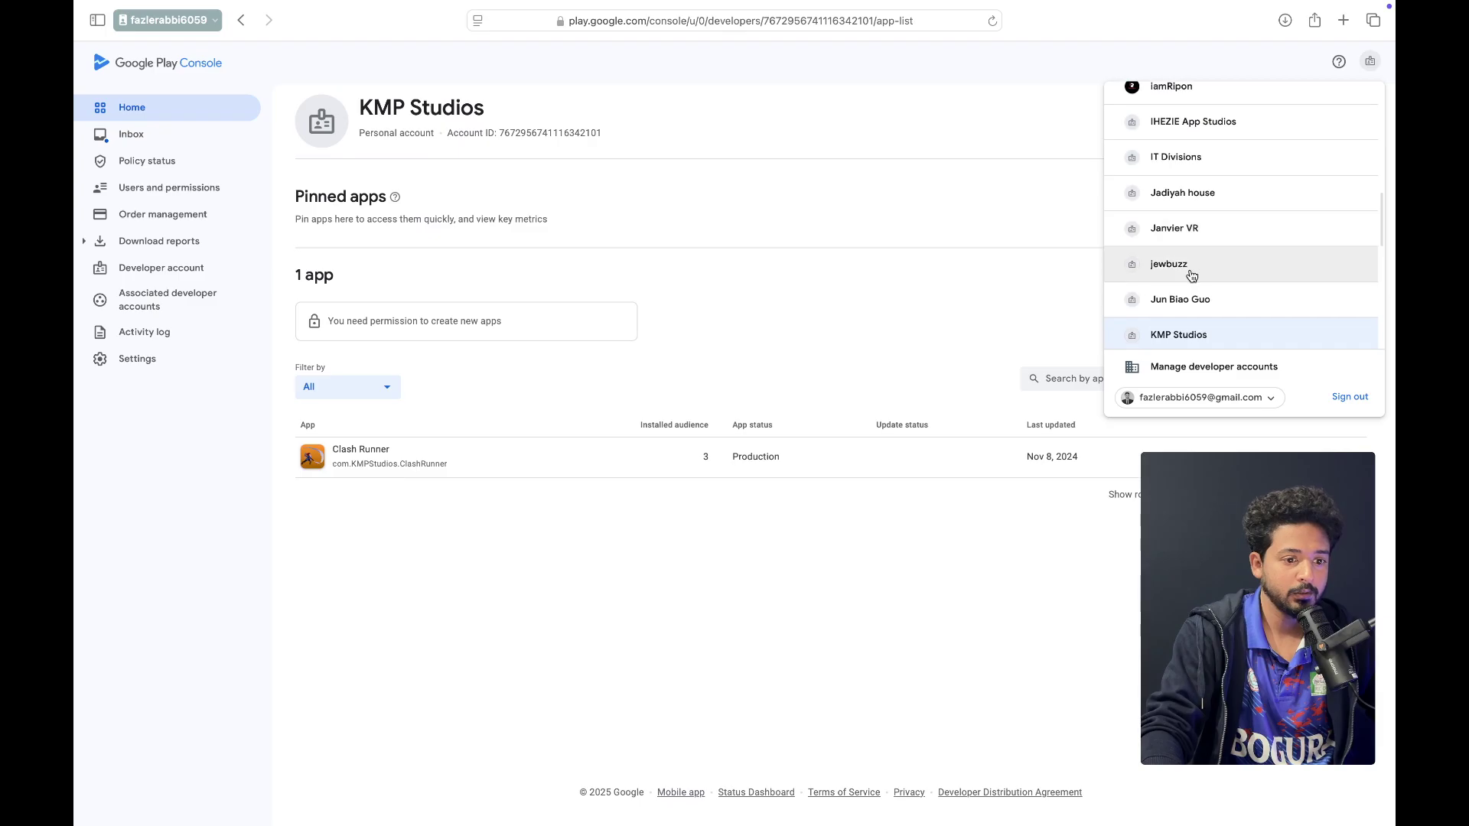
key(ctrl+Right)
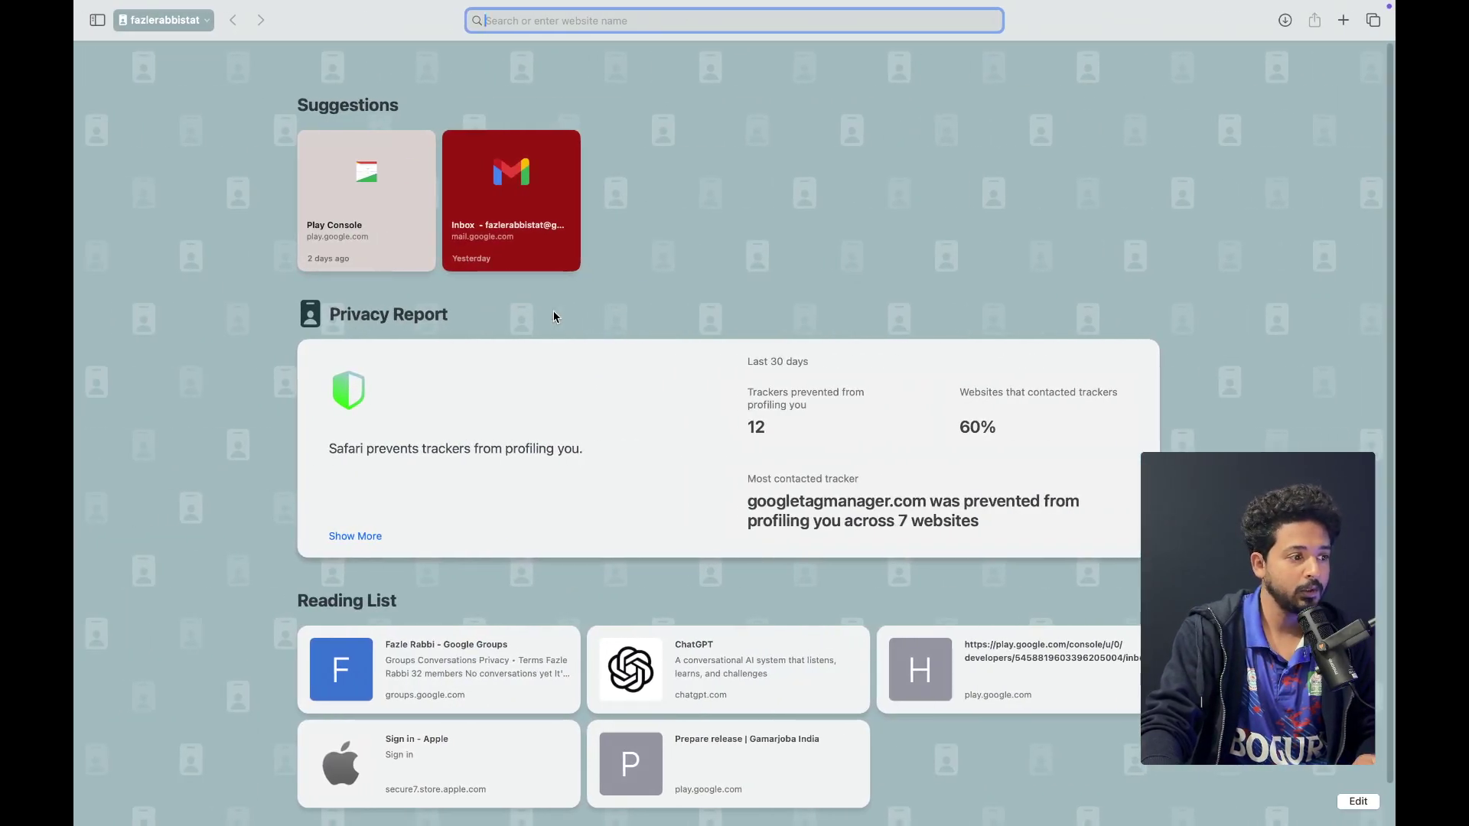
Launch Play Console from the start page and pick the developer account holding the Hobbee apps
click(402, 229)
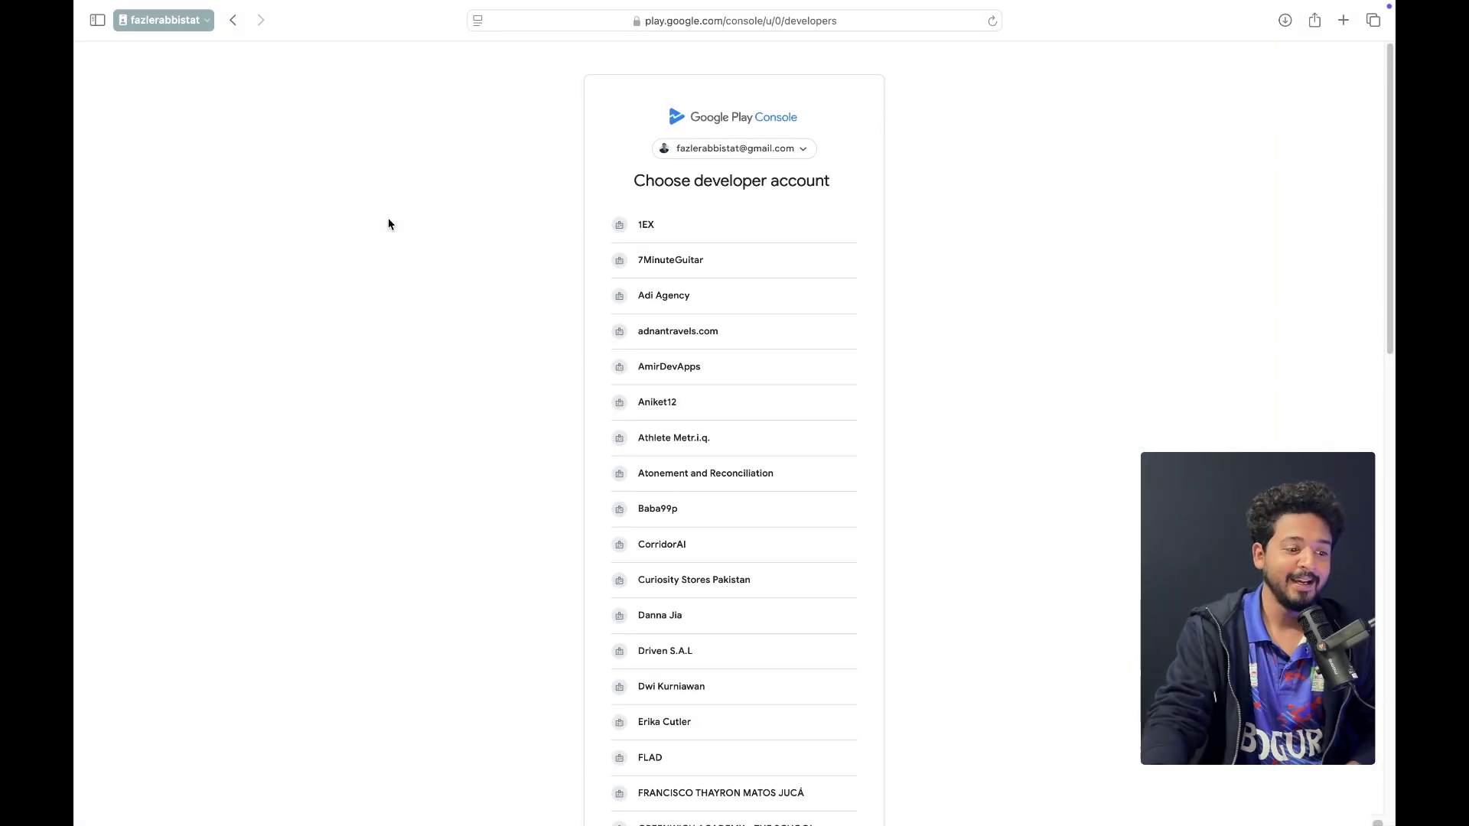
scroll(784, 512, down, 12)
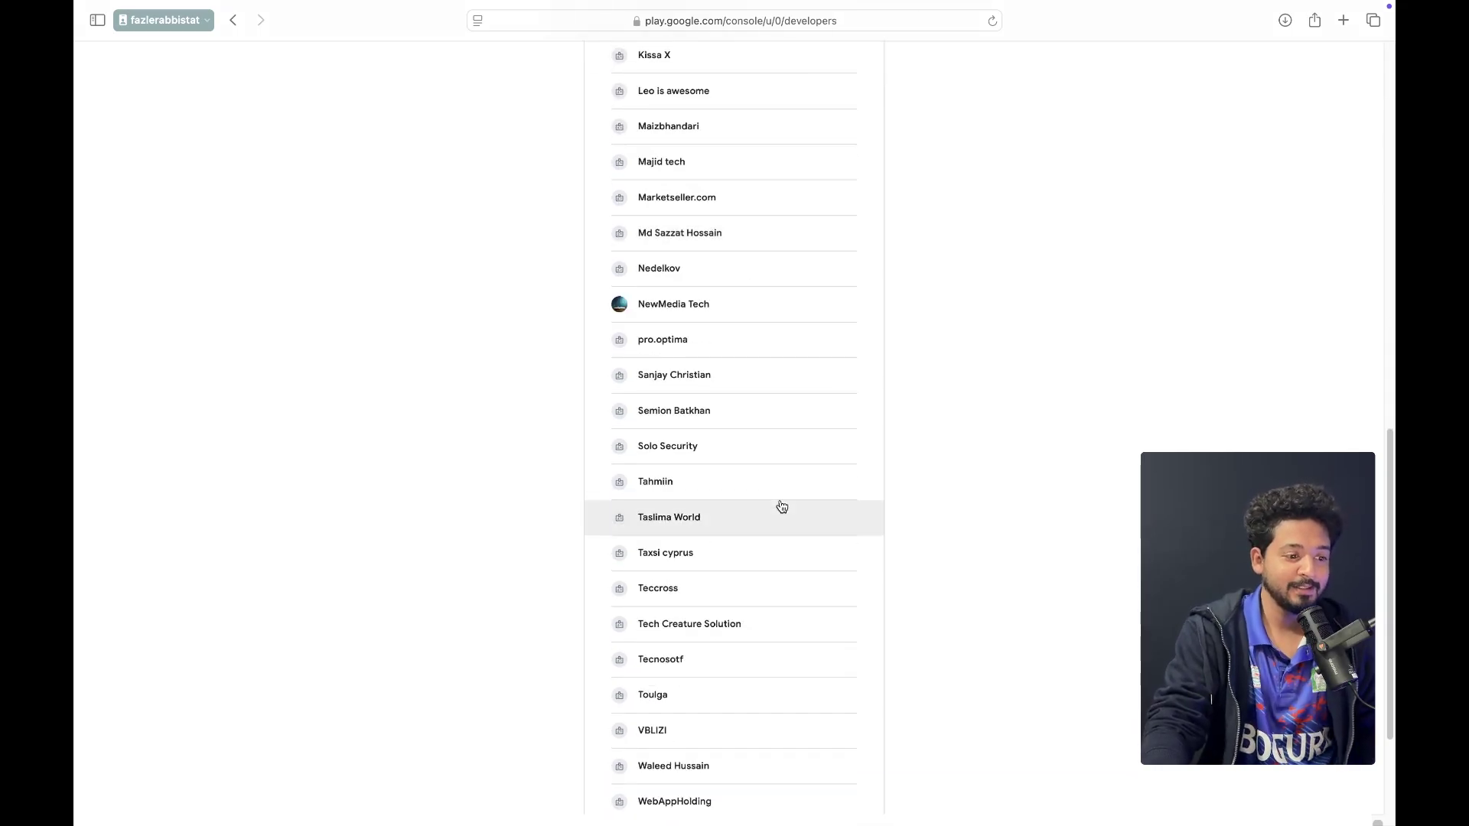
scroll(772, 549, down, 3)
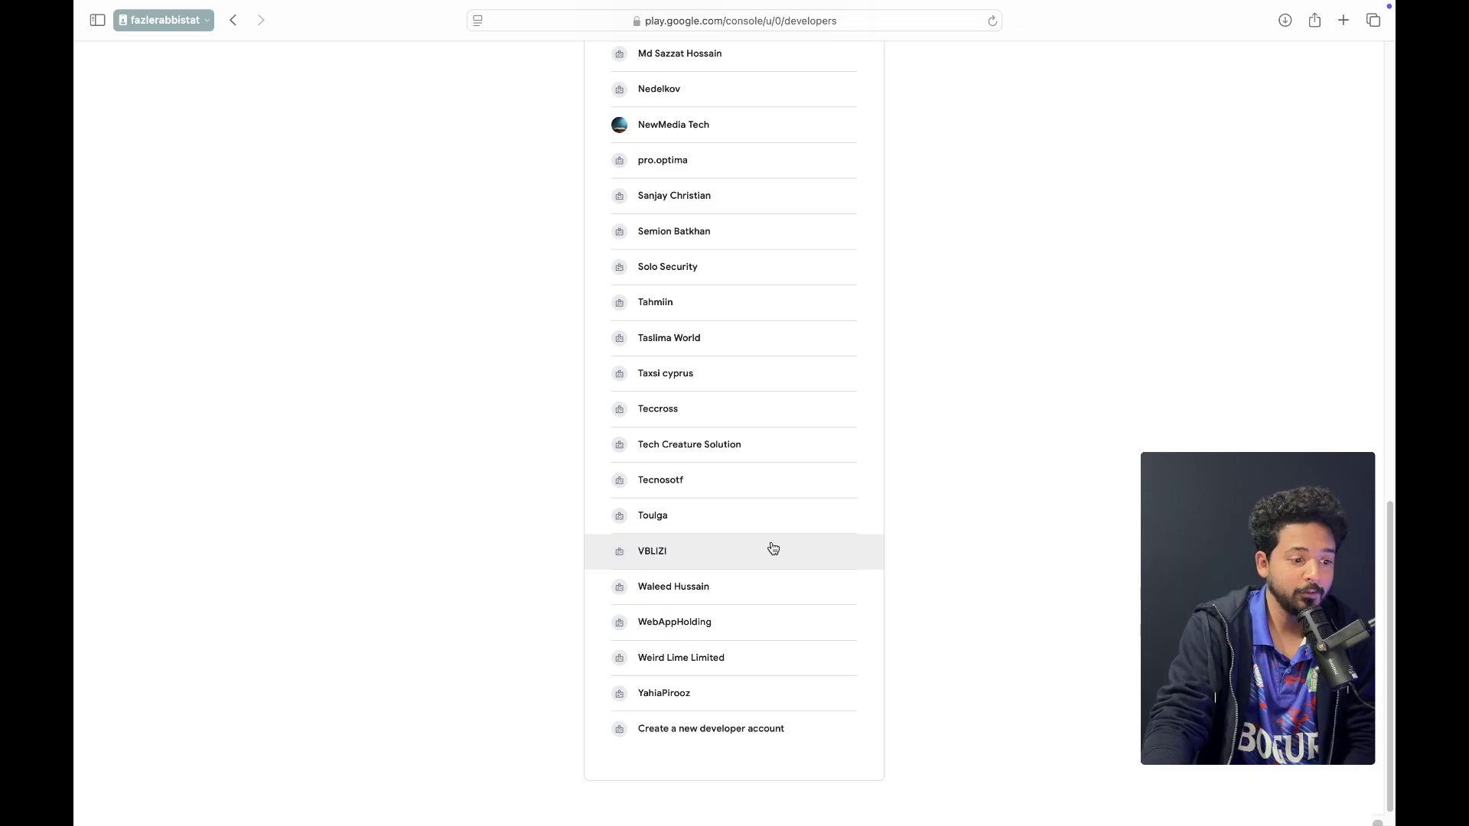
click(681, 695)
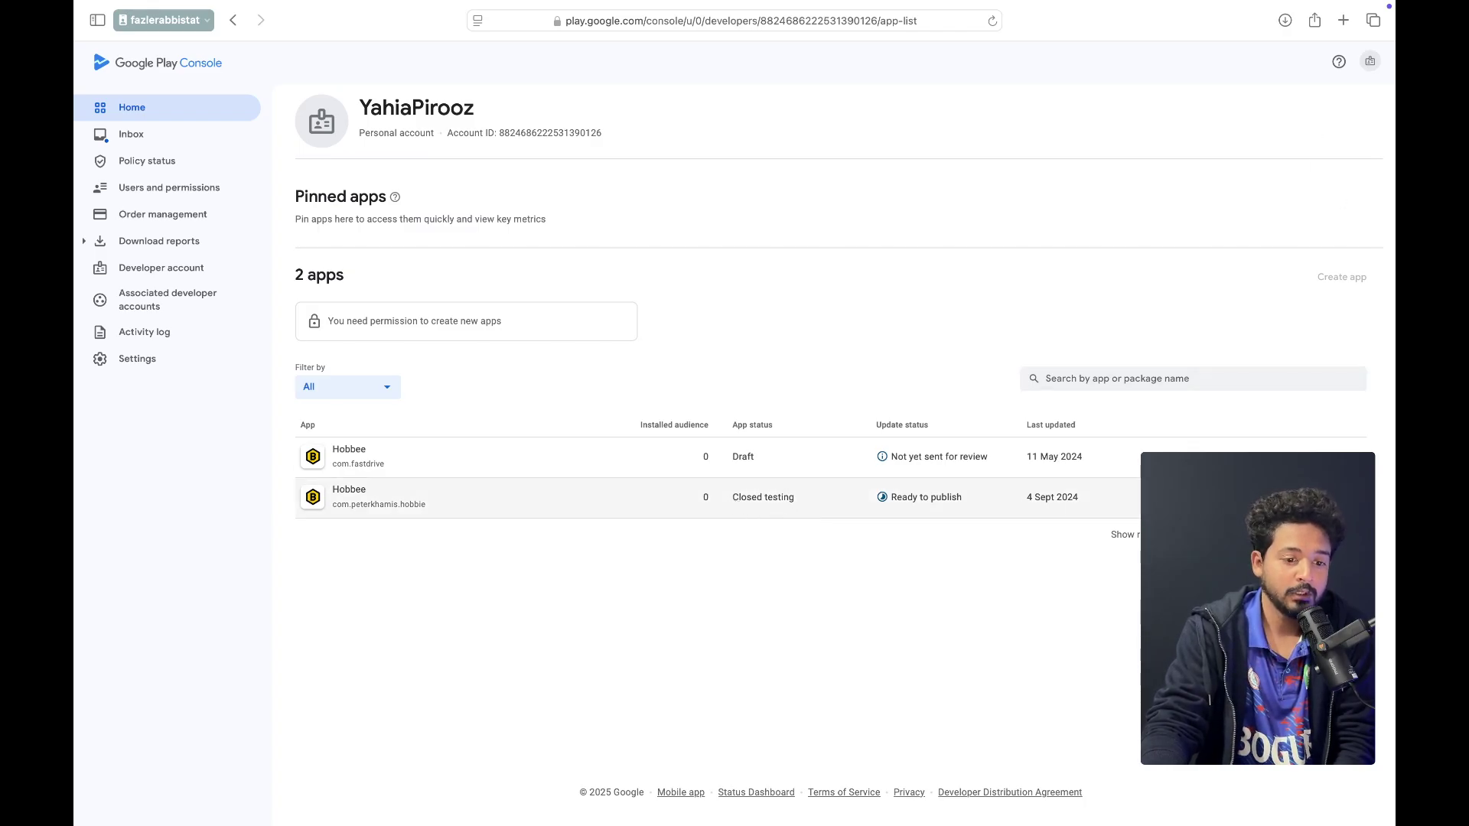
Open the closed-testing Hobbee app and expand Test and release > Testing in the sidebar
click(359, 497)
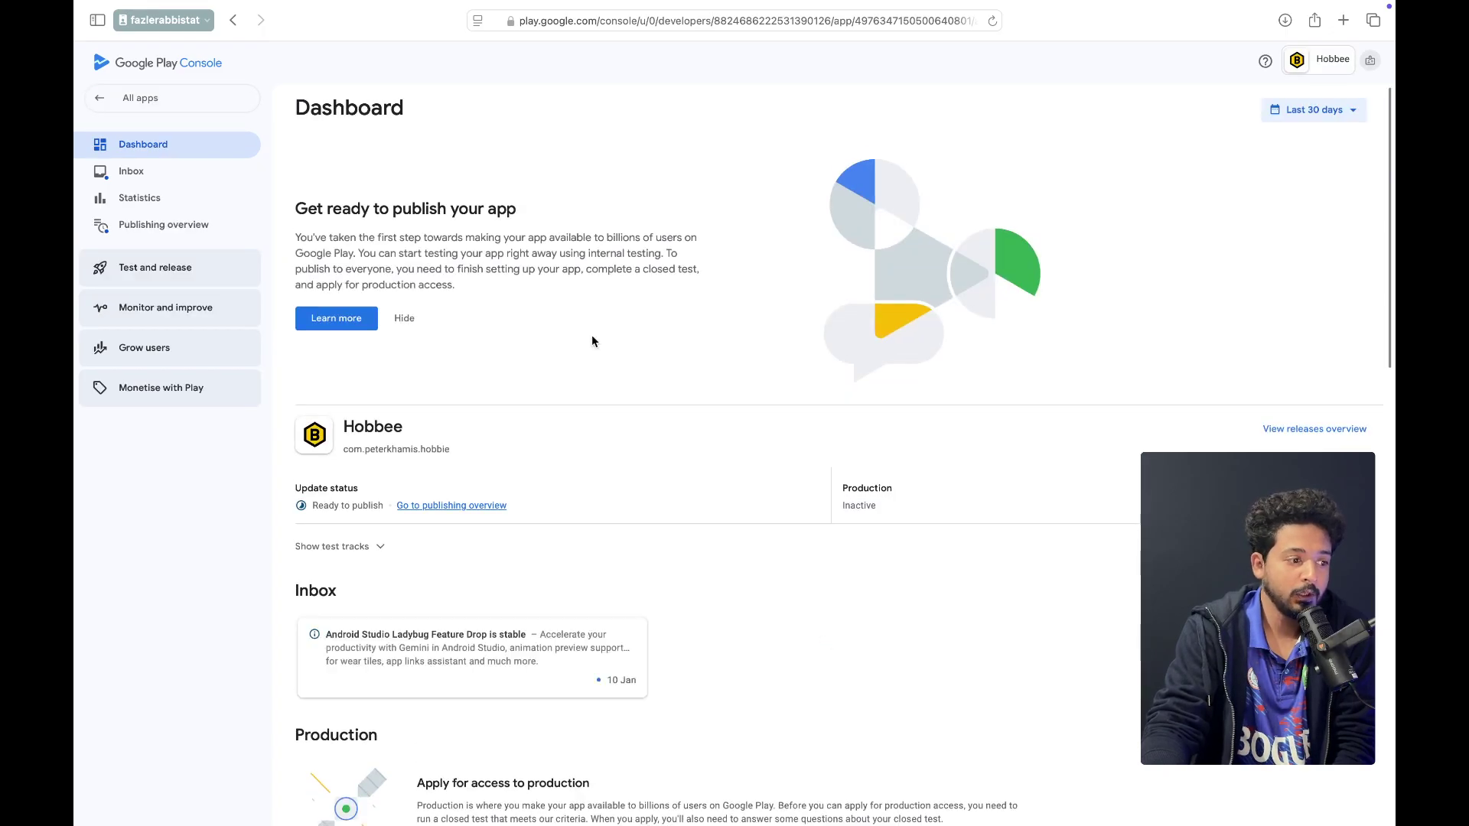
click(150, 273)
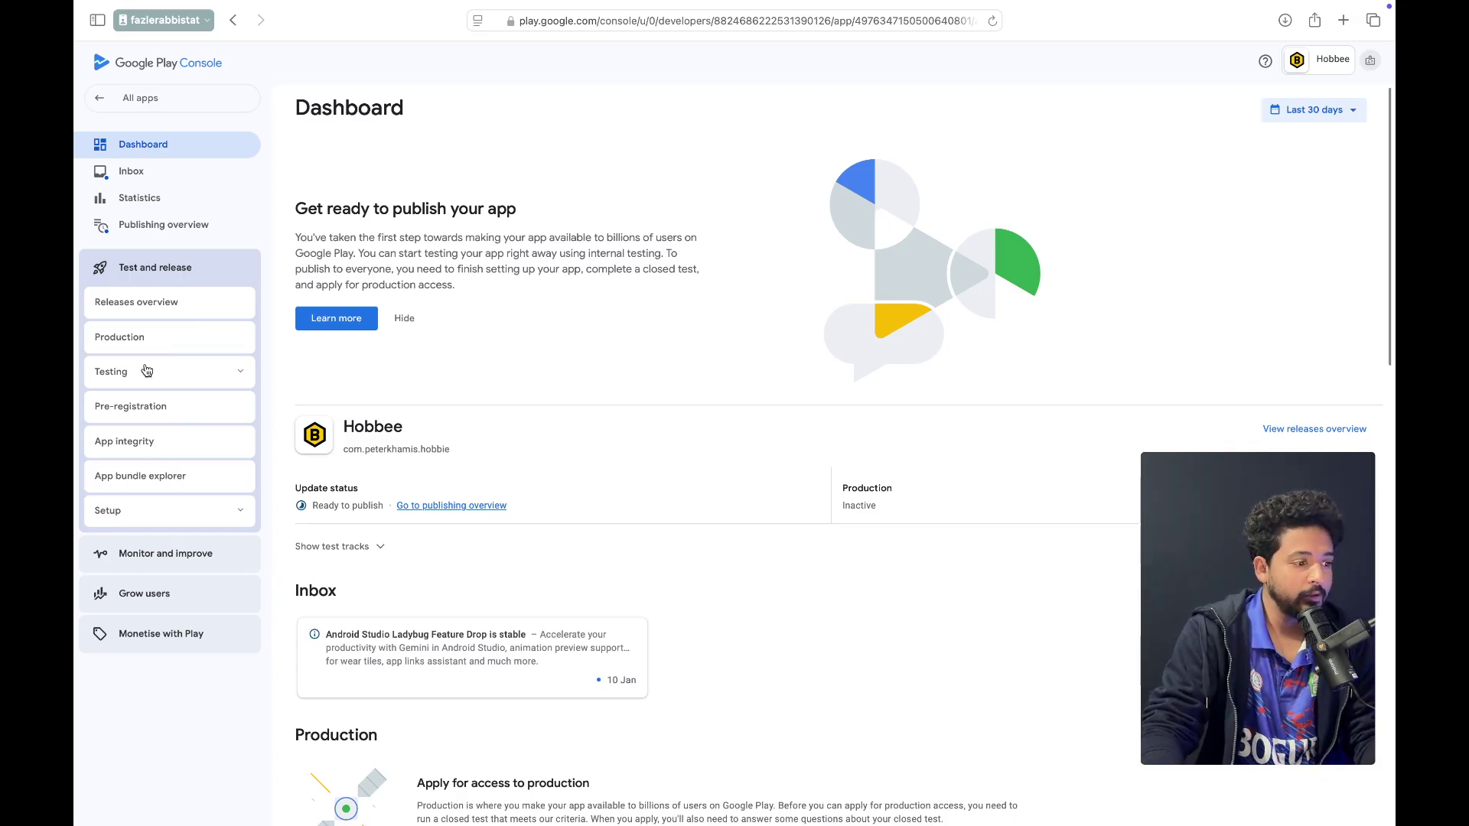
click(223, 382)
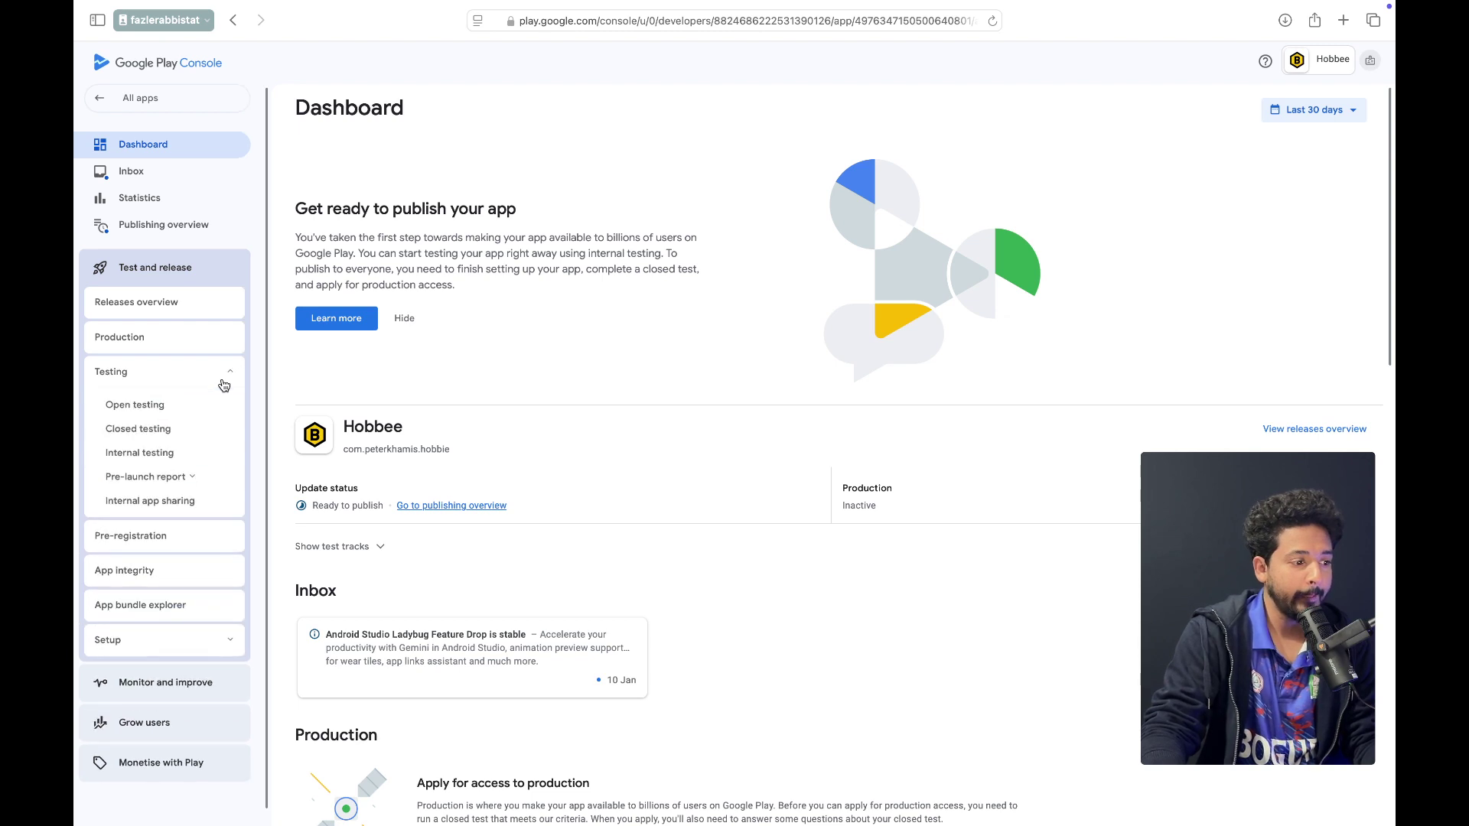
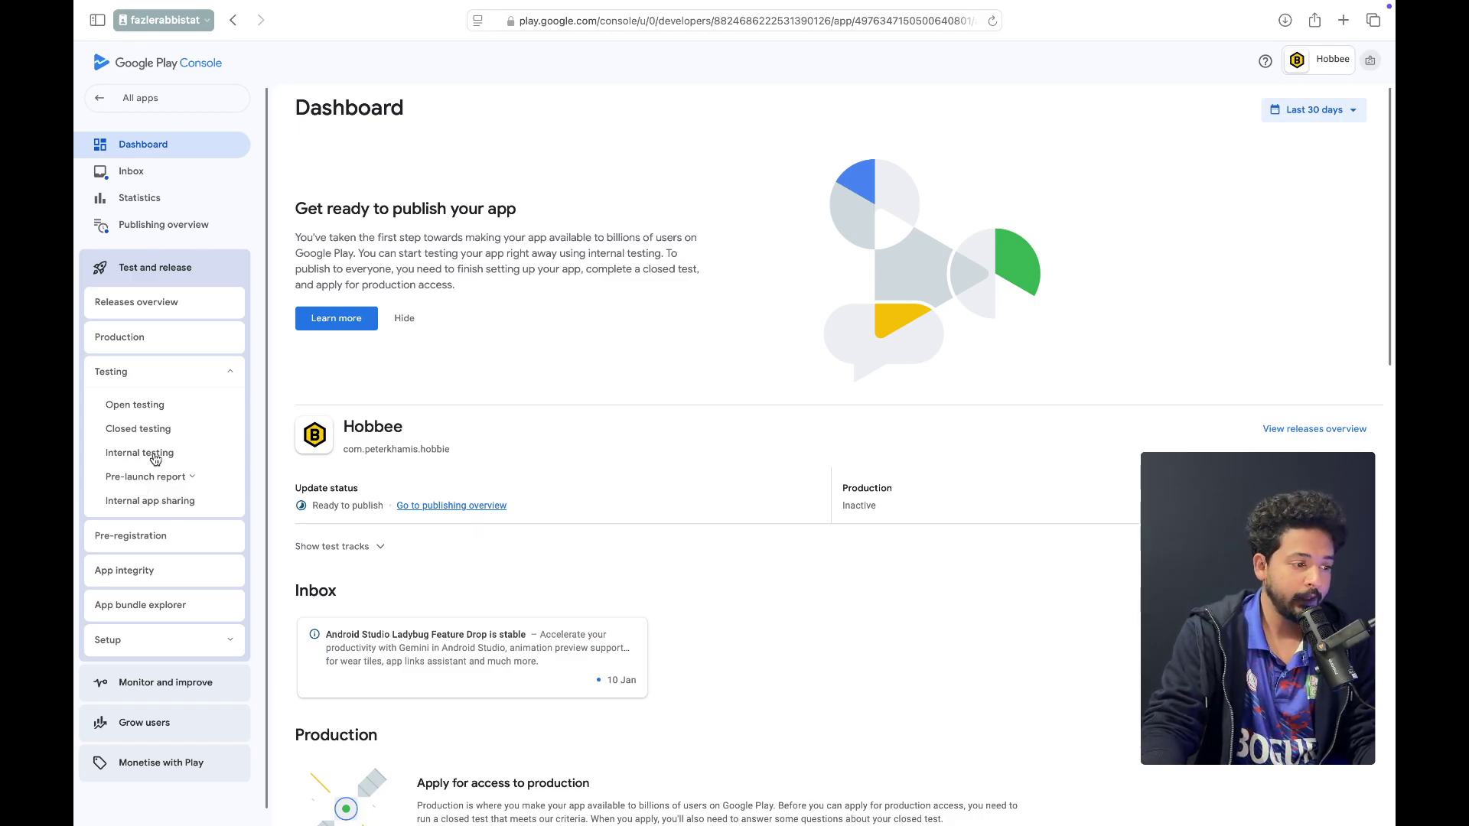
Open the Alpha closed testing track and discard the newly started draft release
click(140, 431)
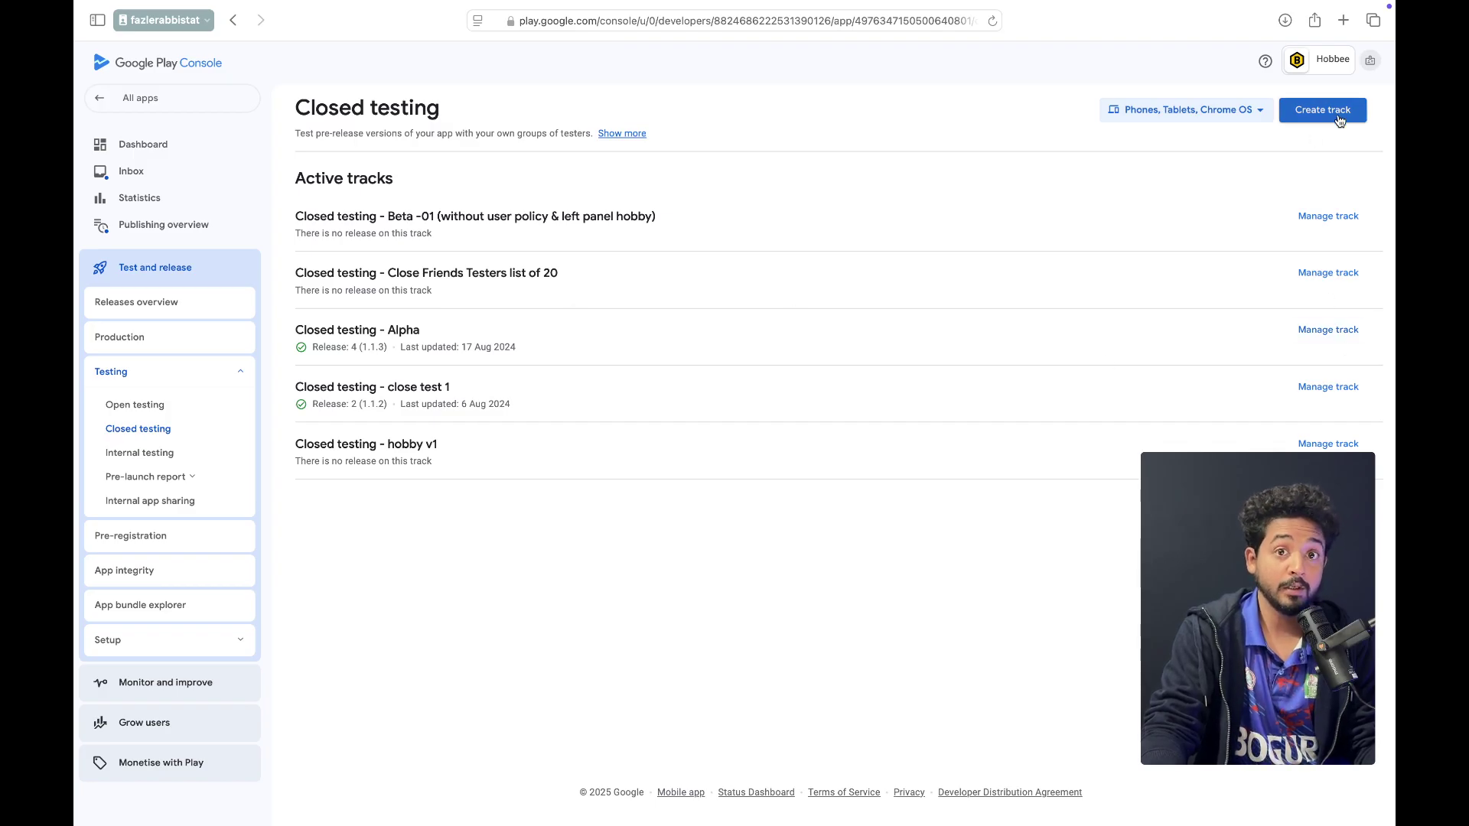
click(1329, 332)
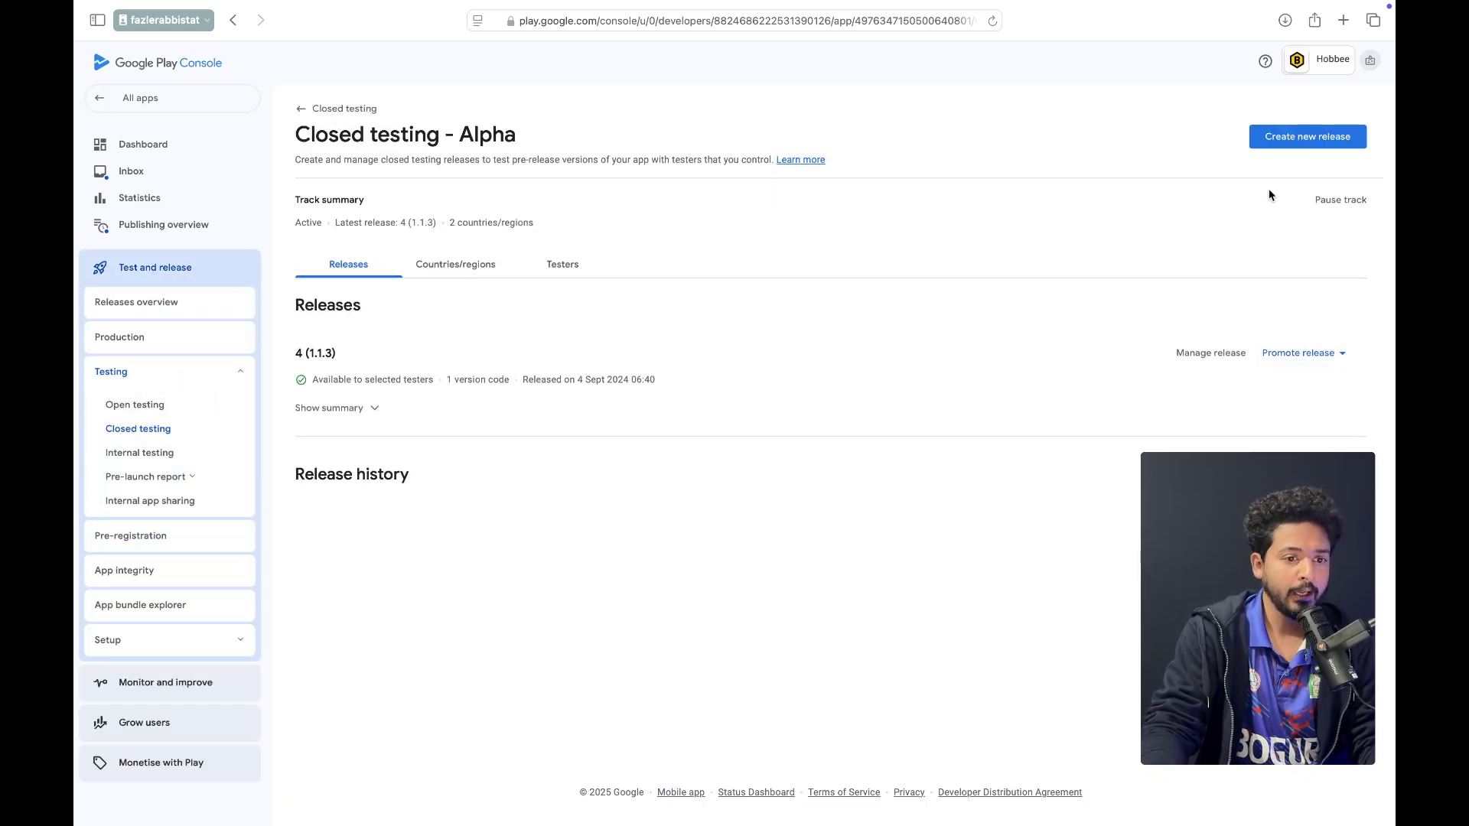
click(1315, 146)
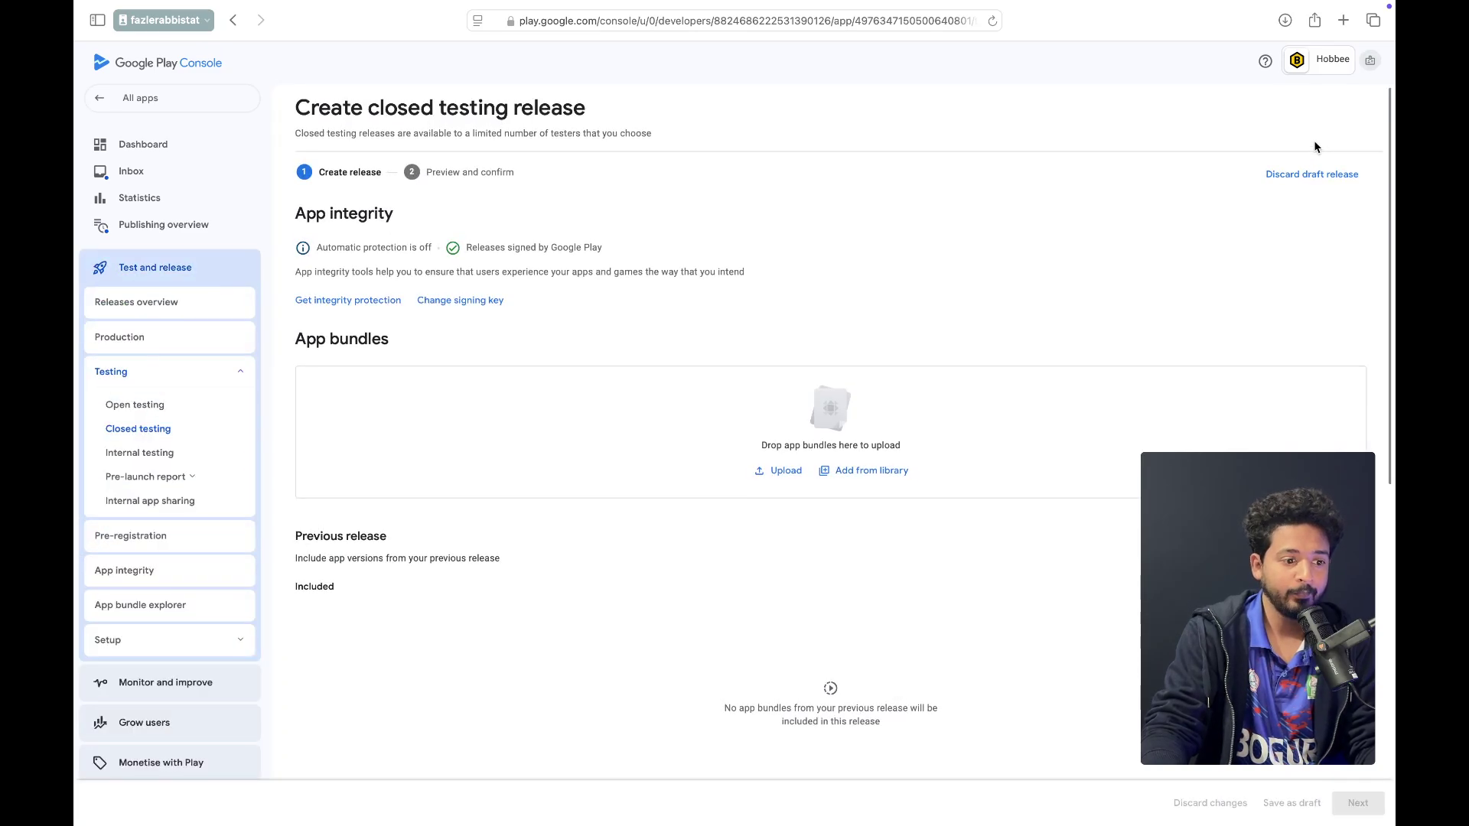
scroll(774, 298, down, 3)
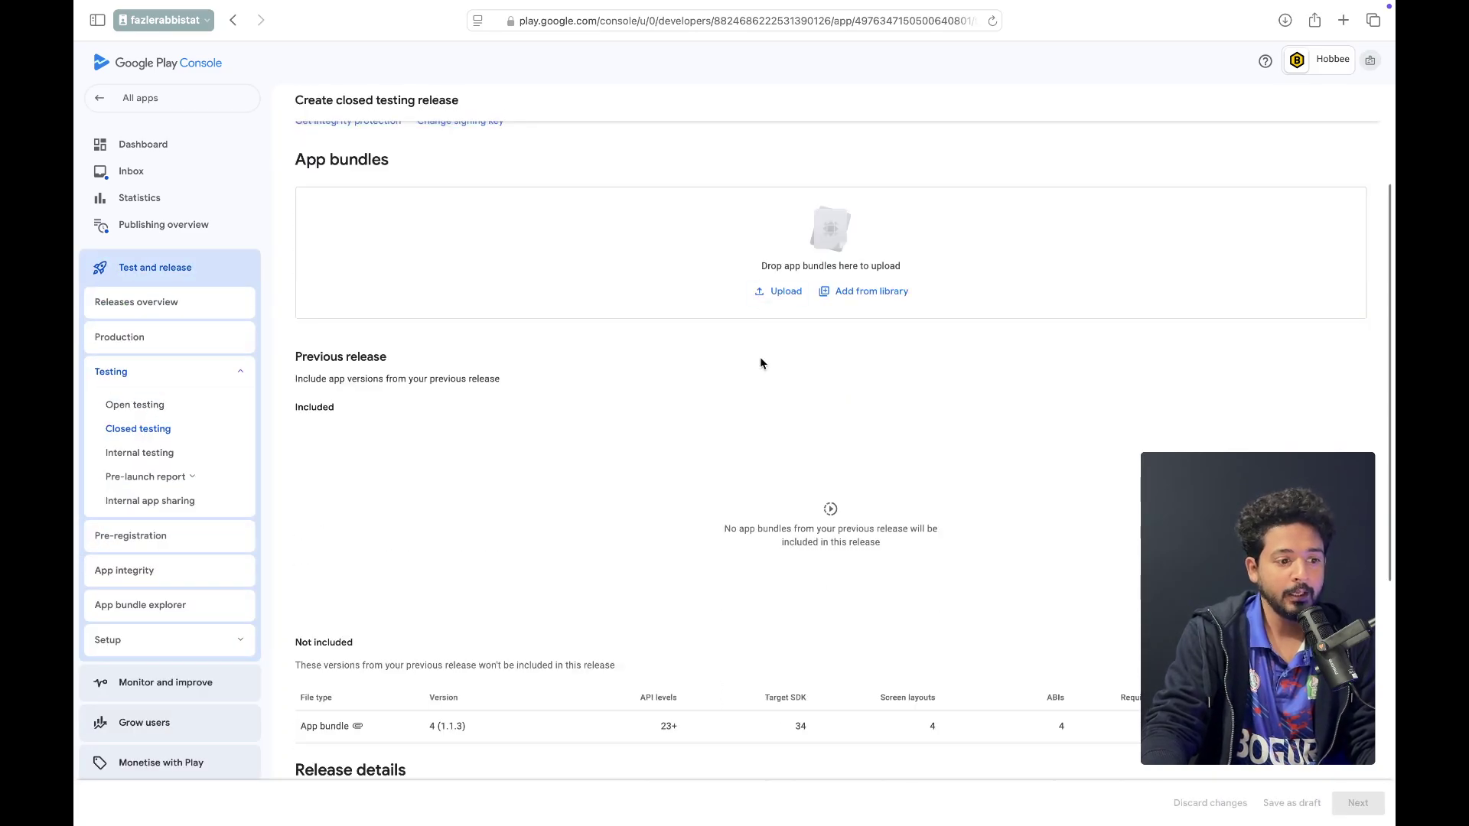
scroll(796, 322, up, 3)
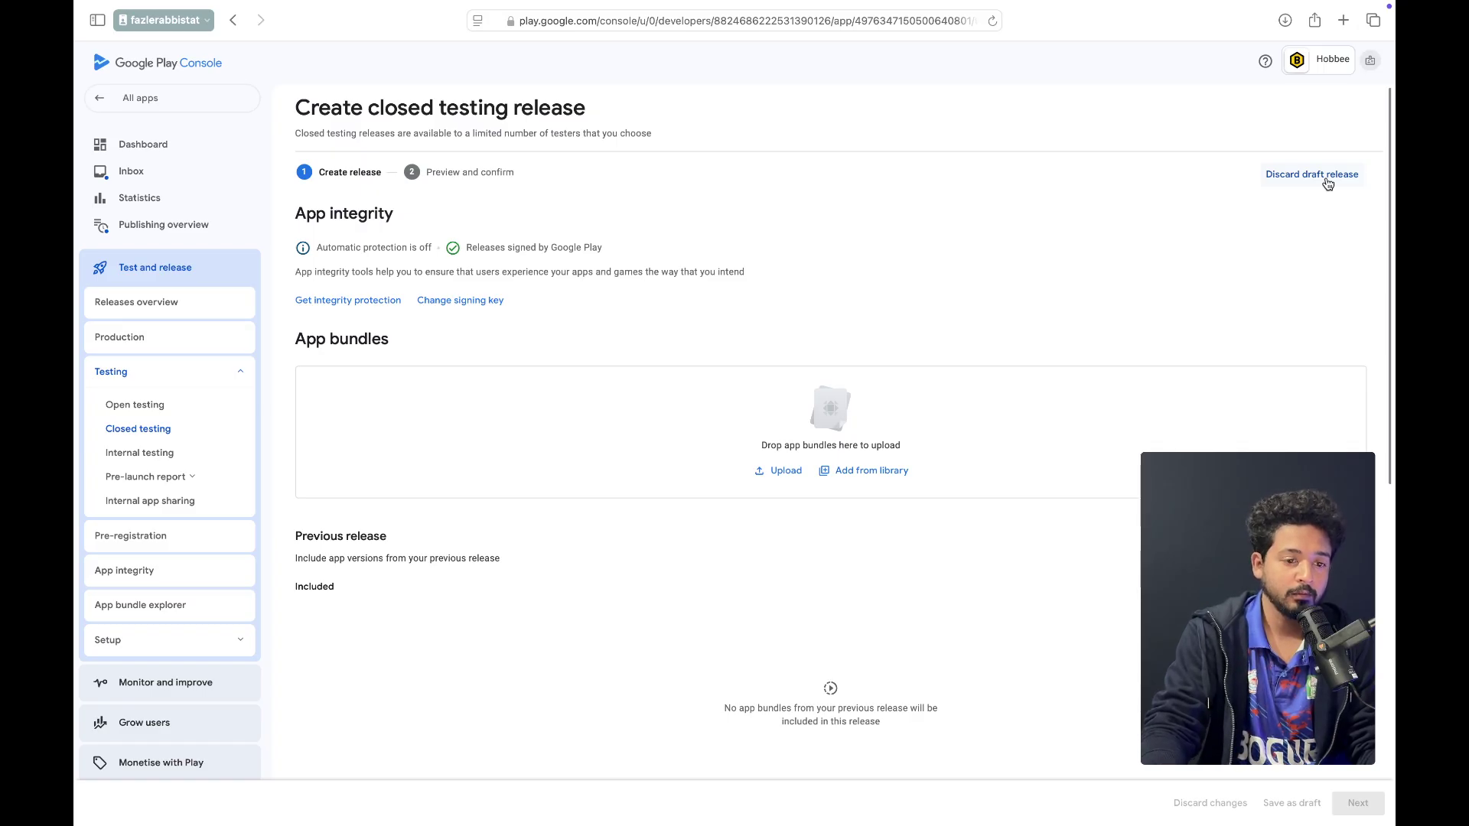
click(1327, 183)
click(807, 490)
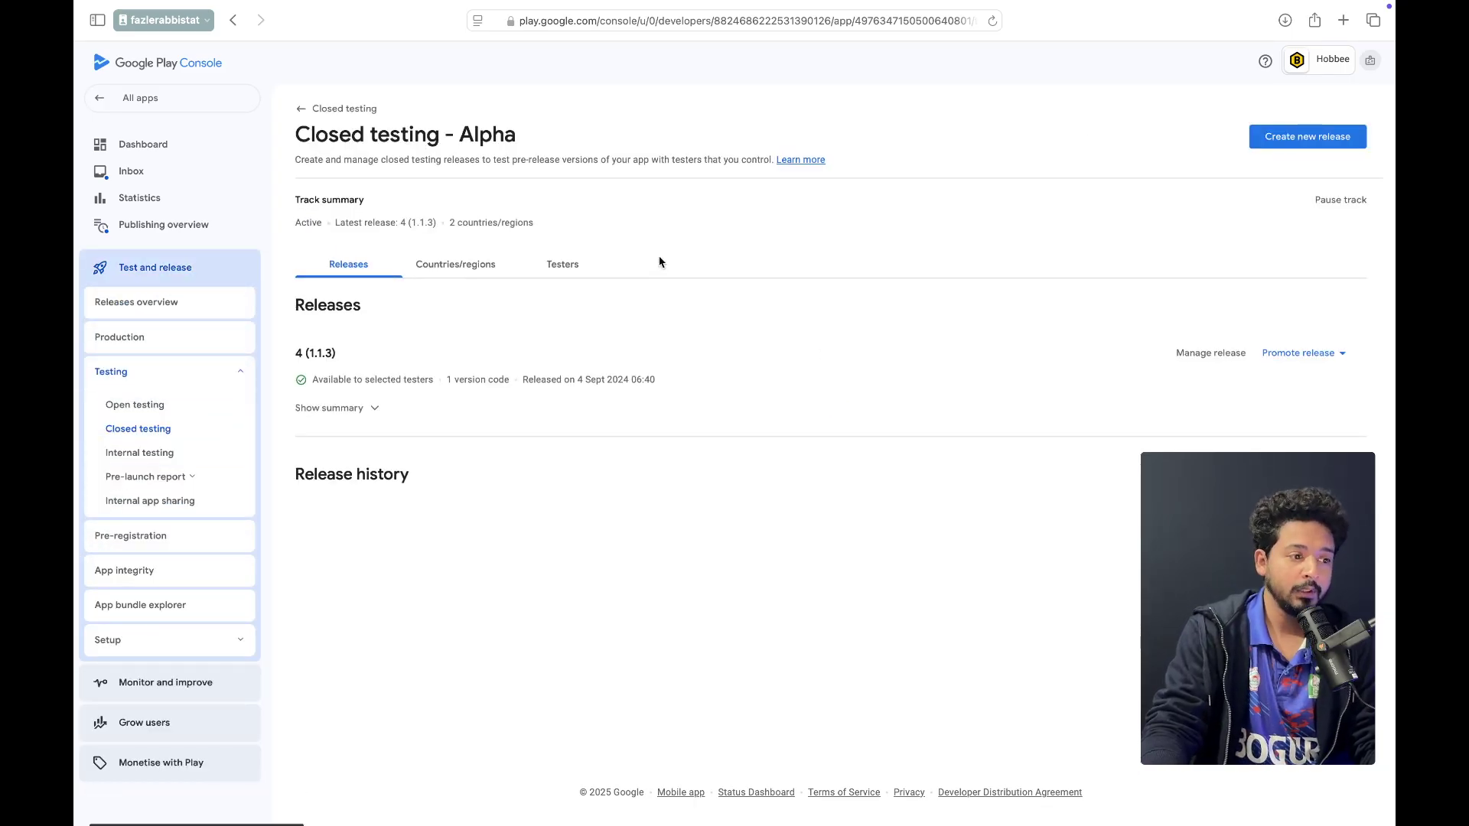
Show the Alpha track's Testers tab with its two email lists of 20 and 86 users
drag(290, 135, 530, 138)
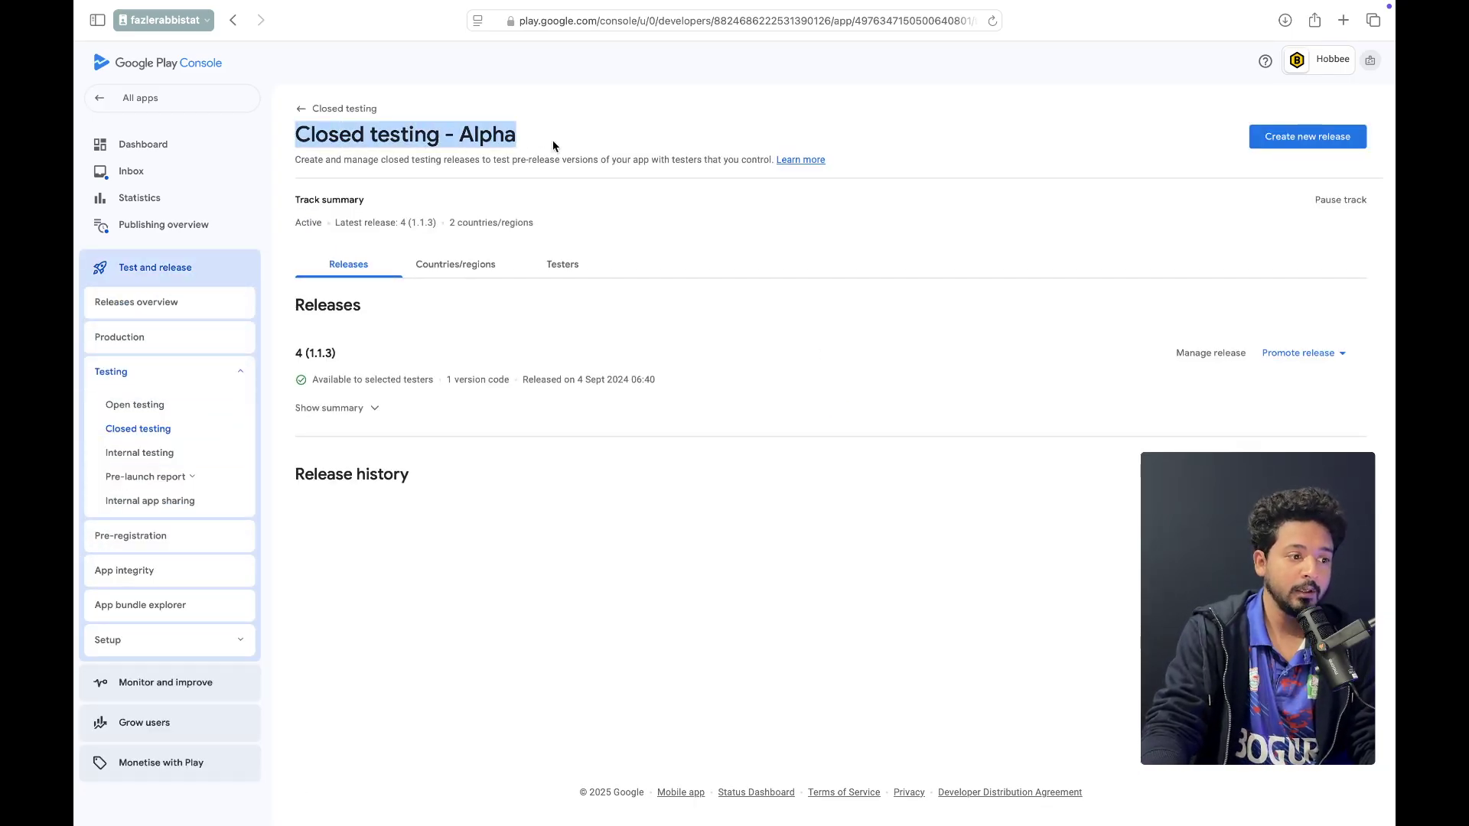
click(729, 559)
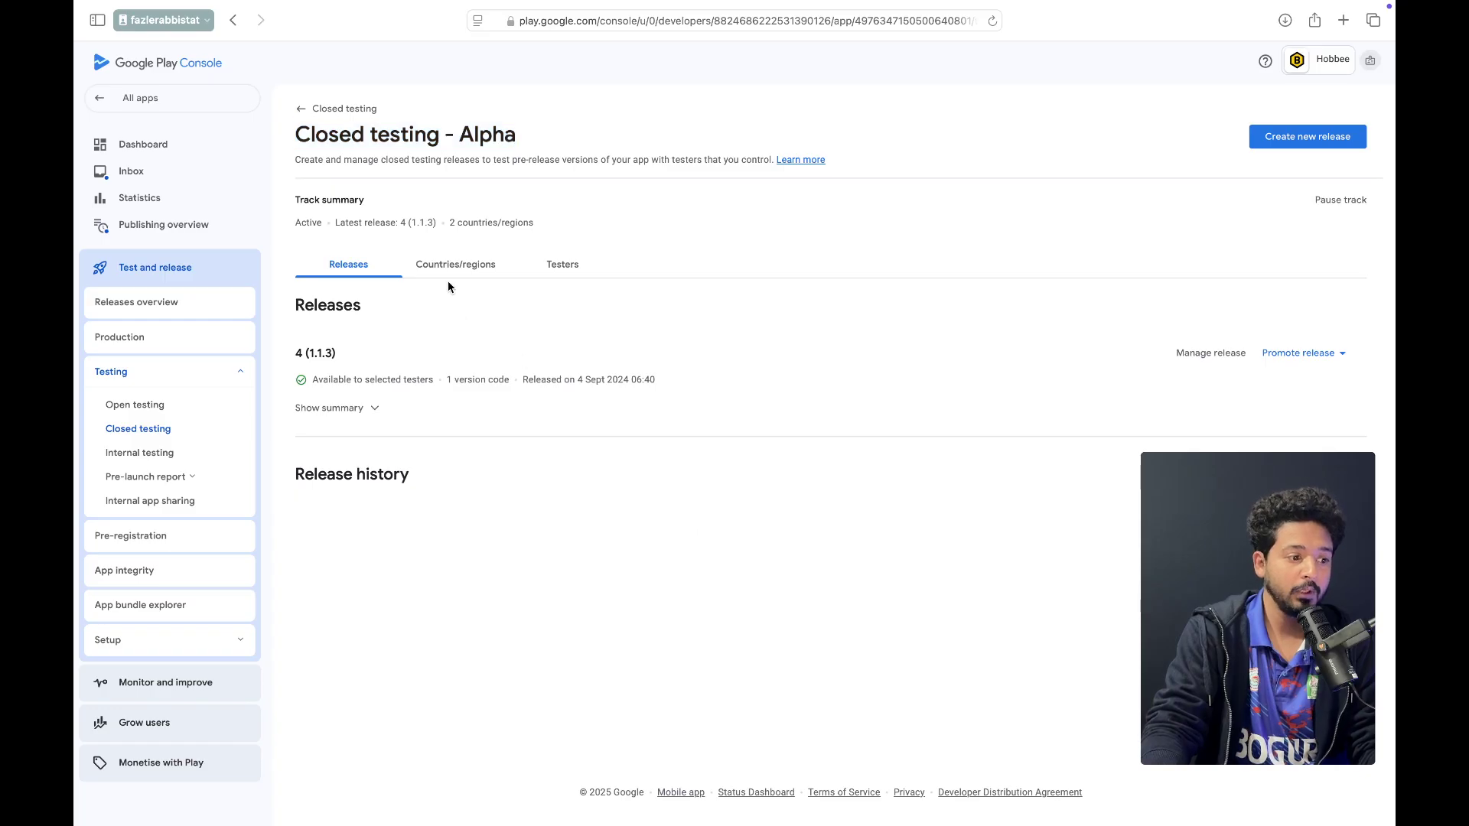
click(570, 269)
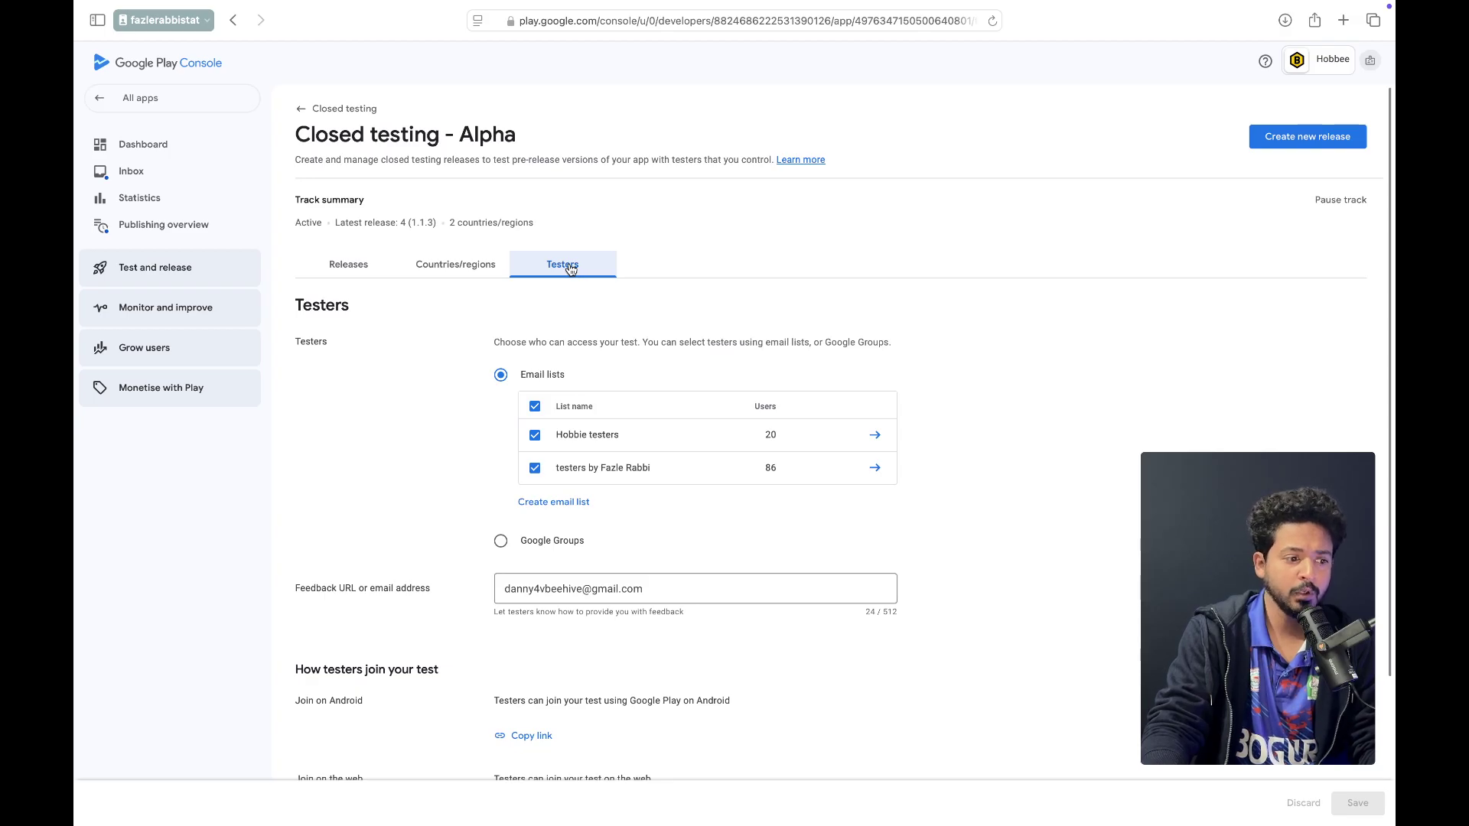
drag(492, 348, 955, 352)
click(954, 352)
drag(656, 348, 865, 342)
click(963, 354)
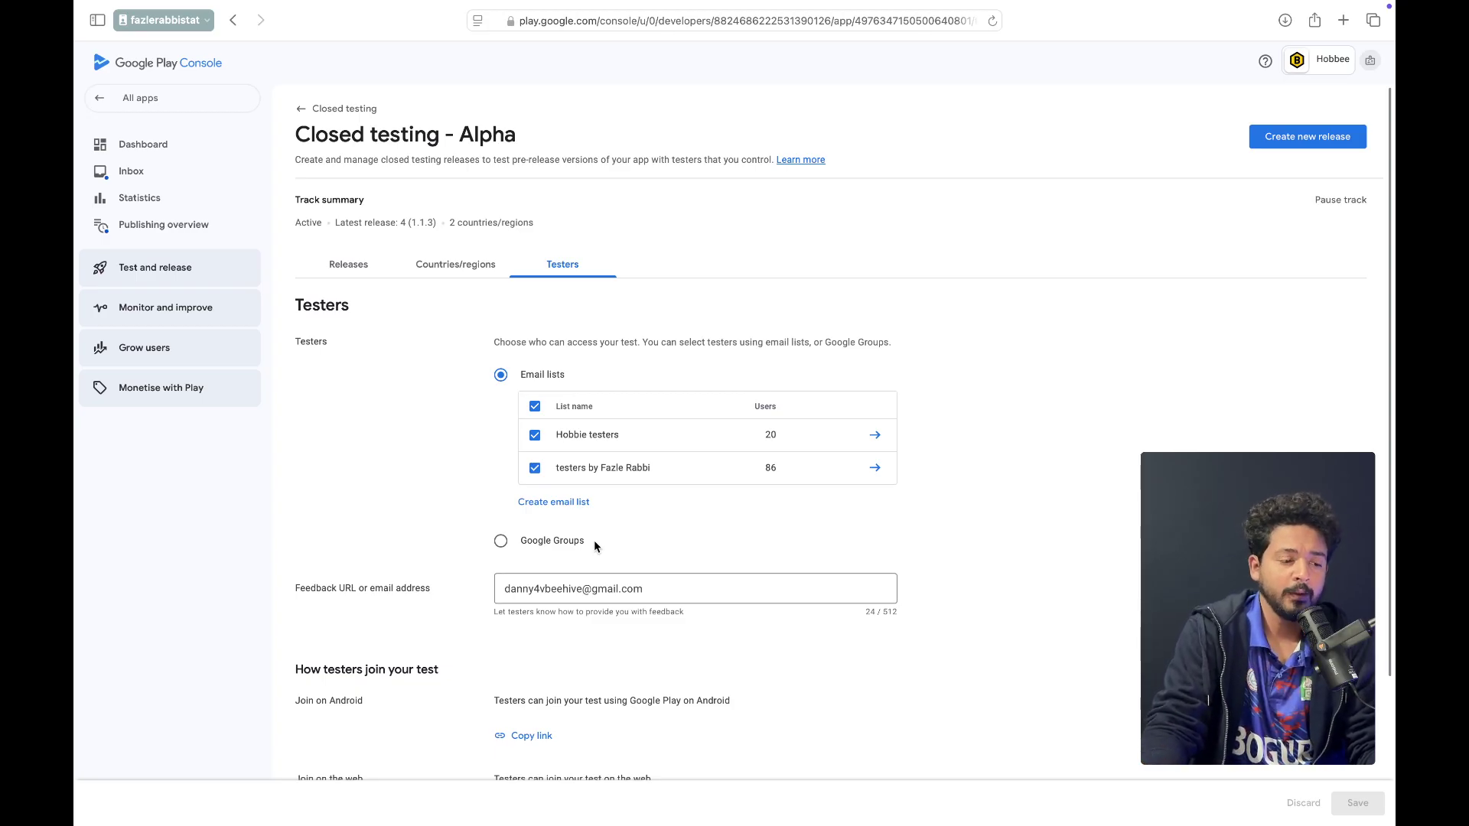
Switch Alpha testers to Google Groups, add the group's email address, and save
click(523, 546)
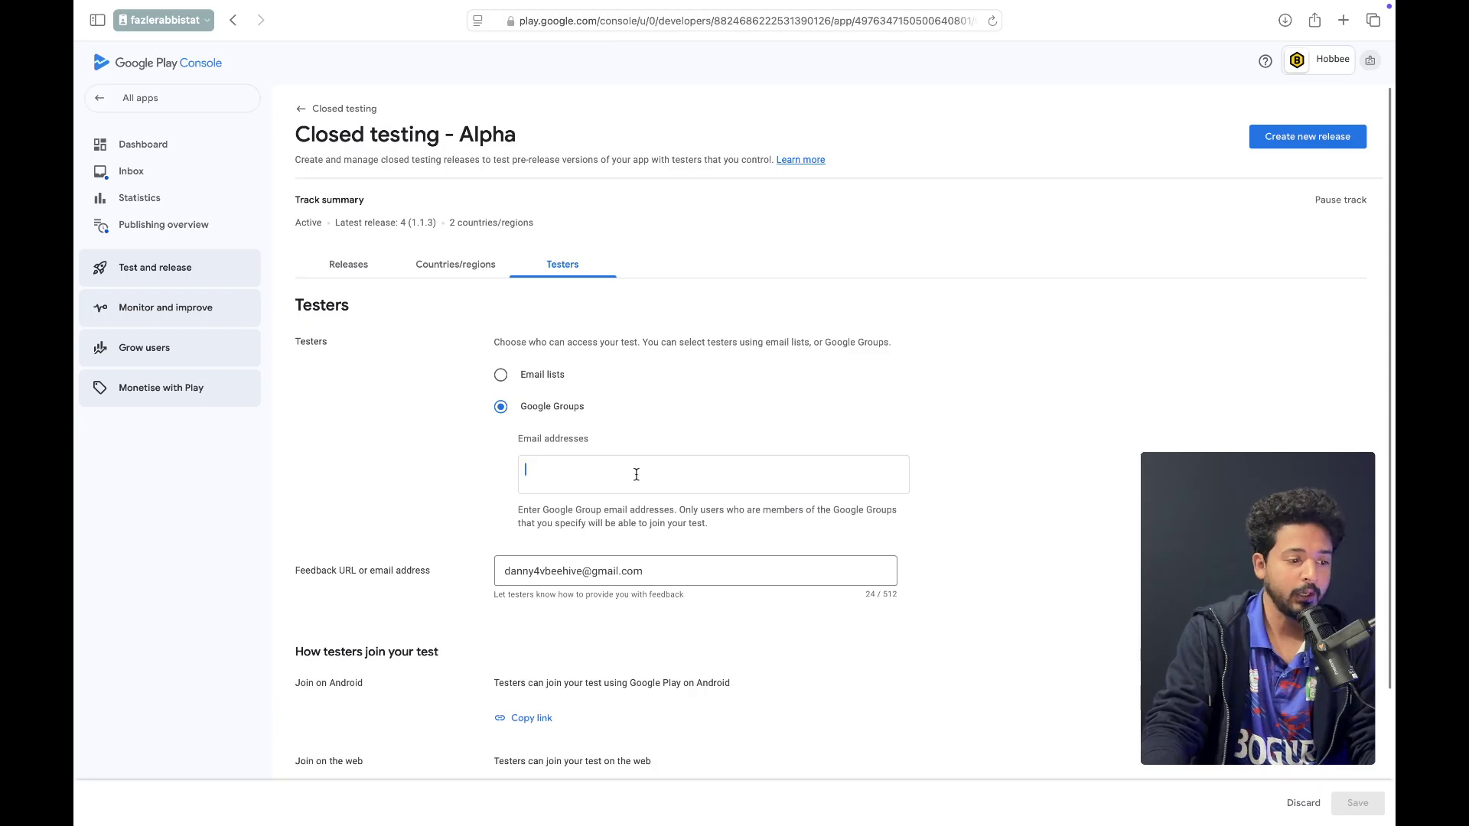
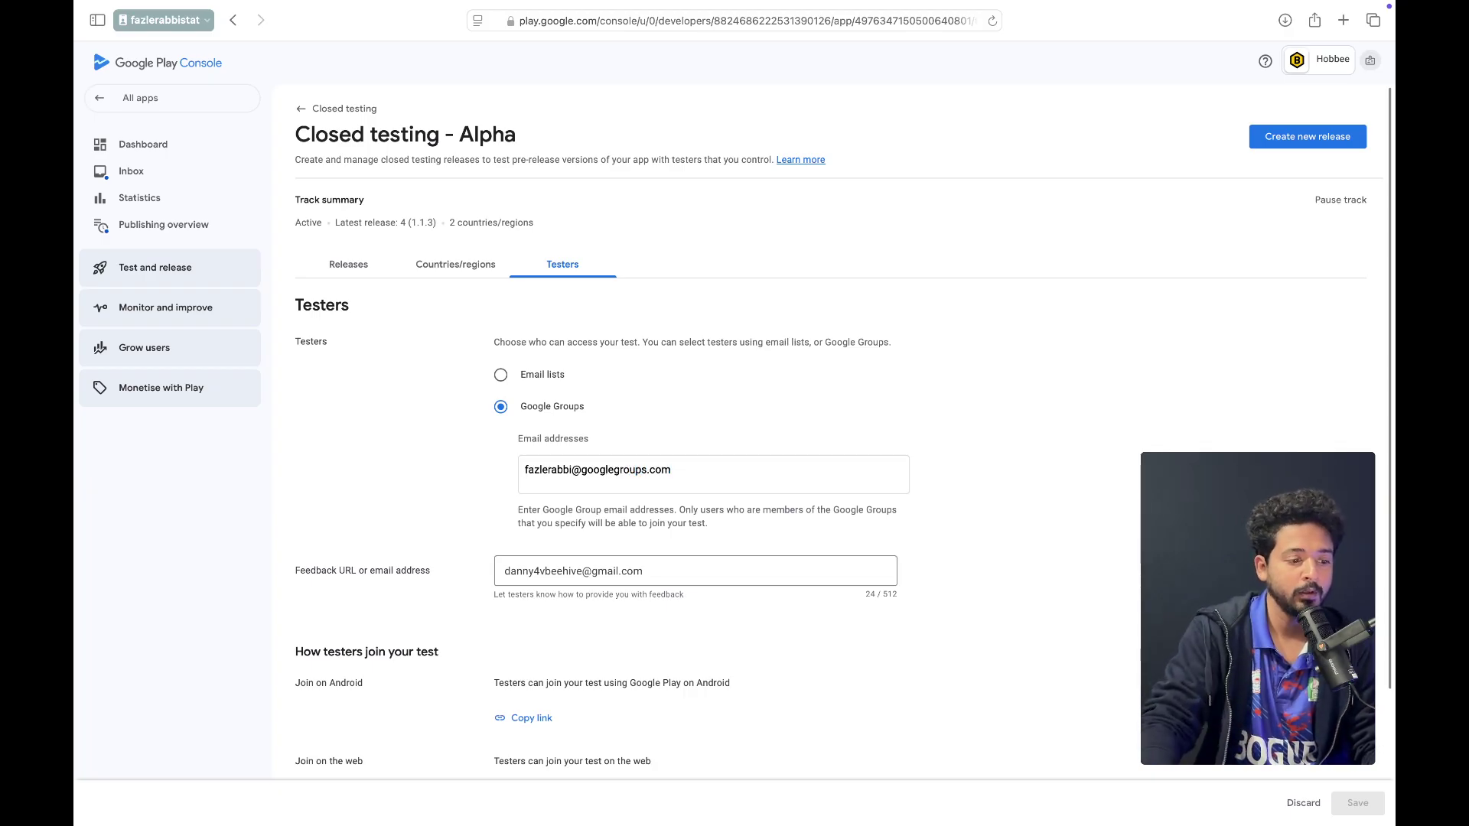
scroll(830, 428, down, 3)
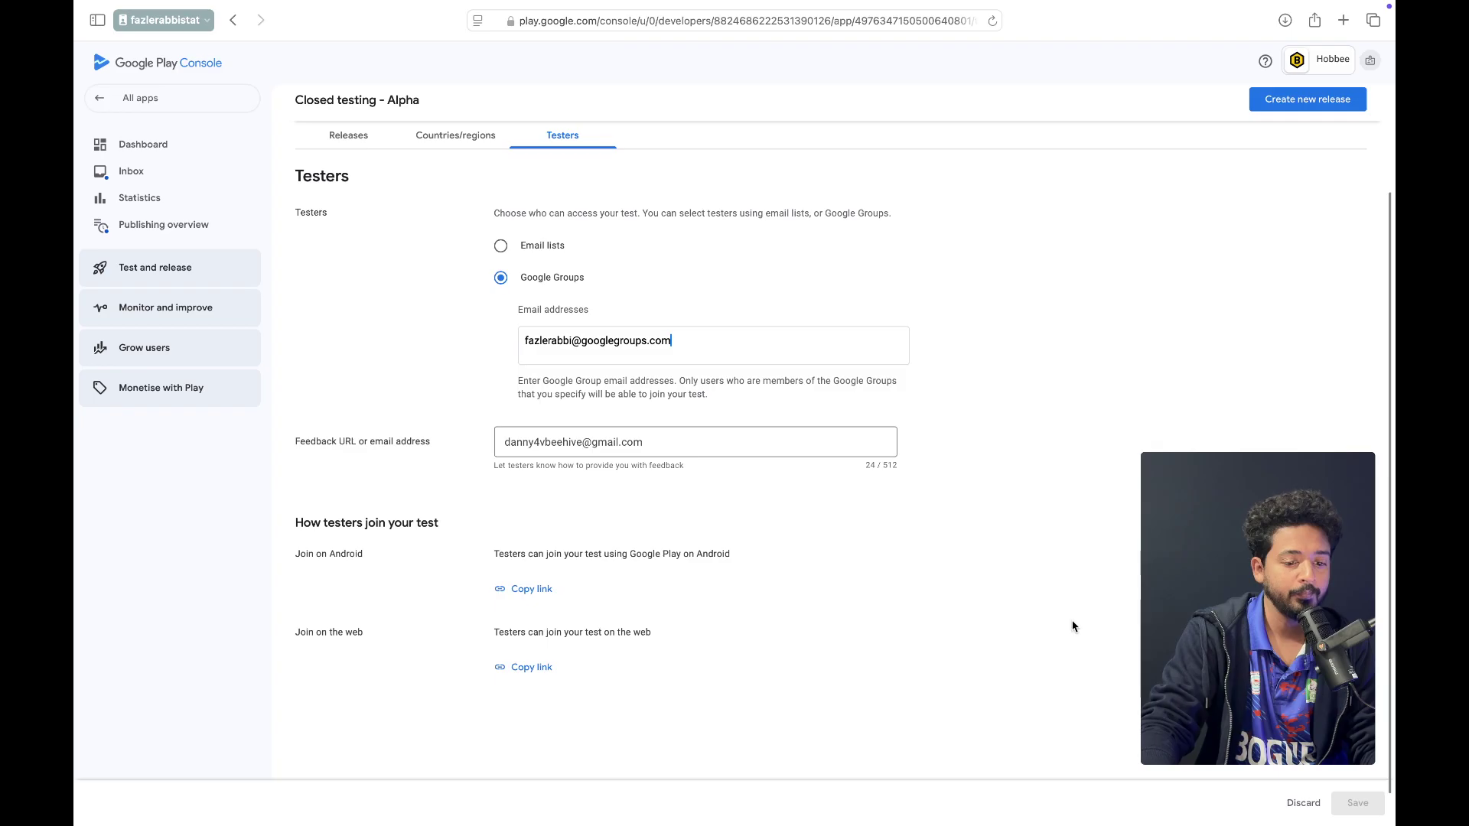
key(Return)
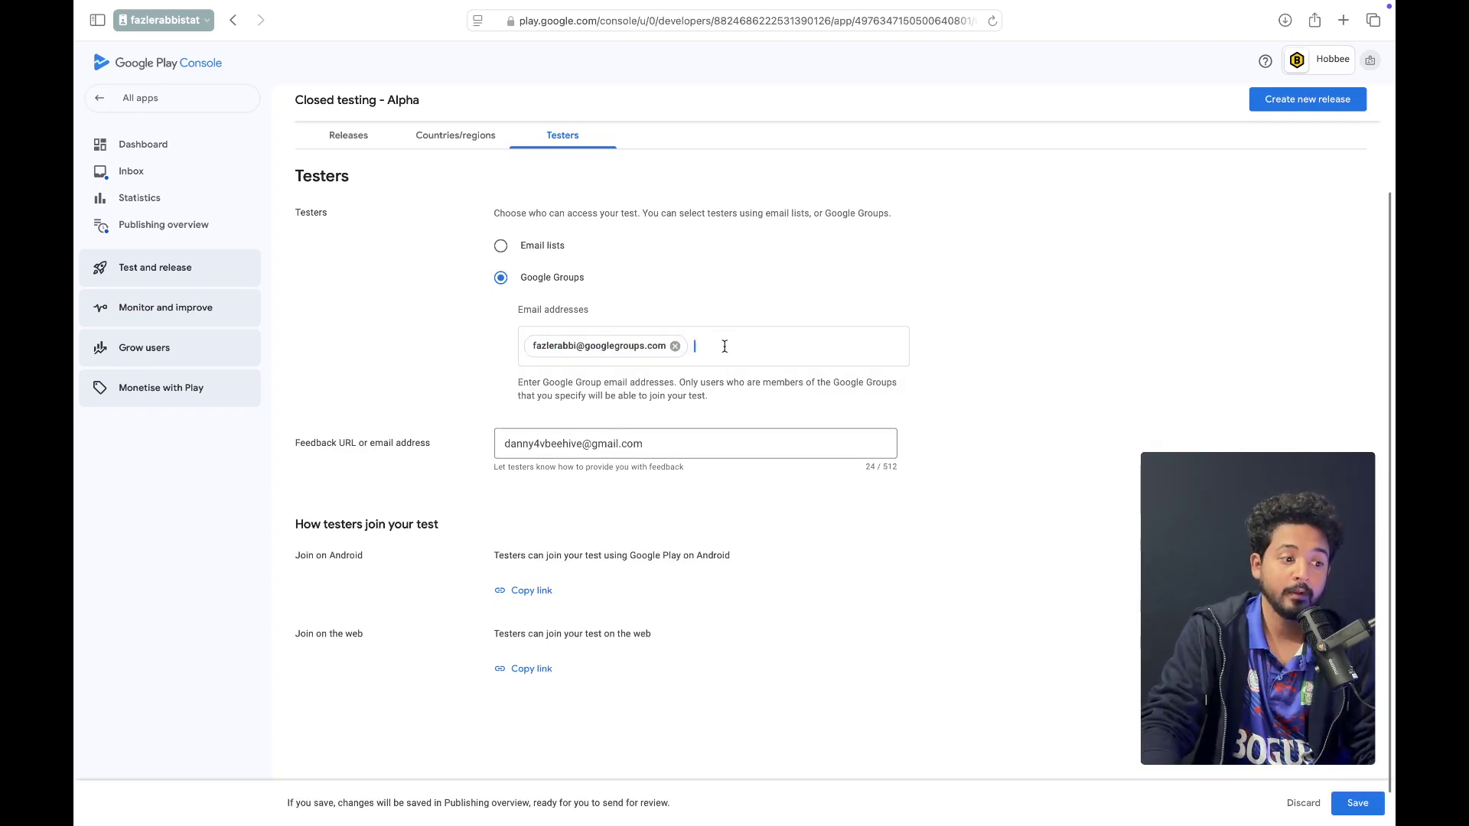
scroll(725, 346, up, 3)
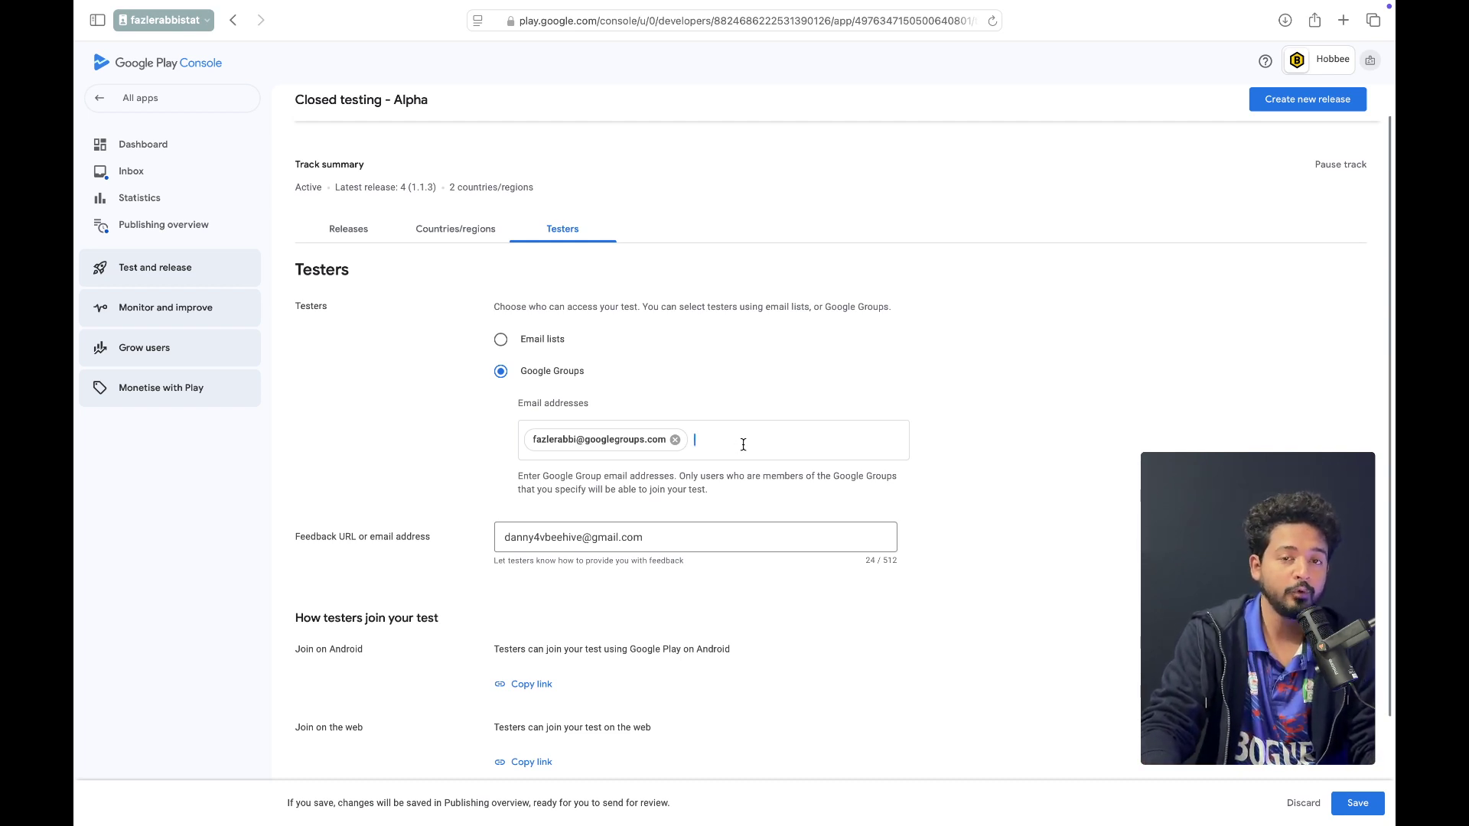
click(1367, 812)
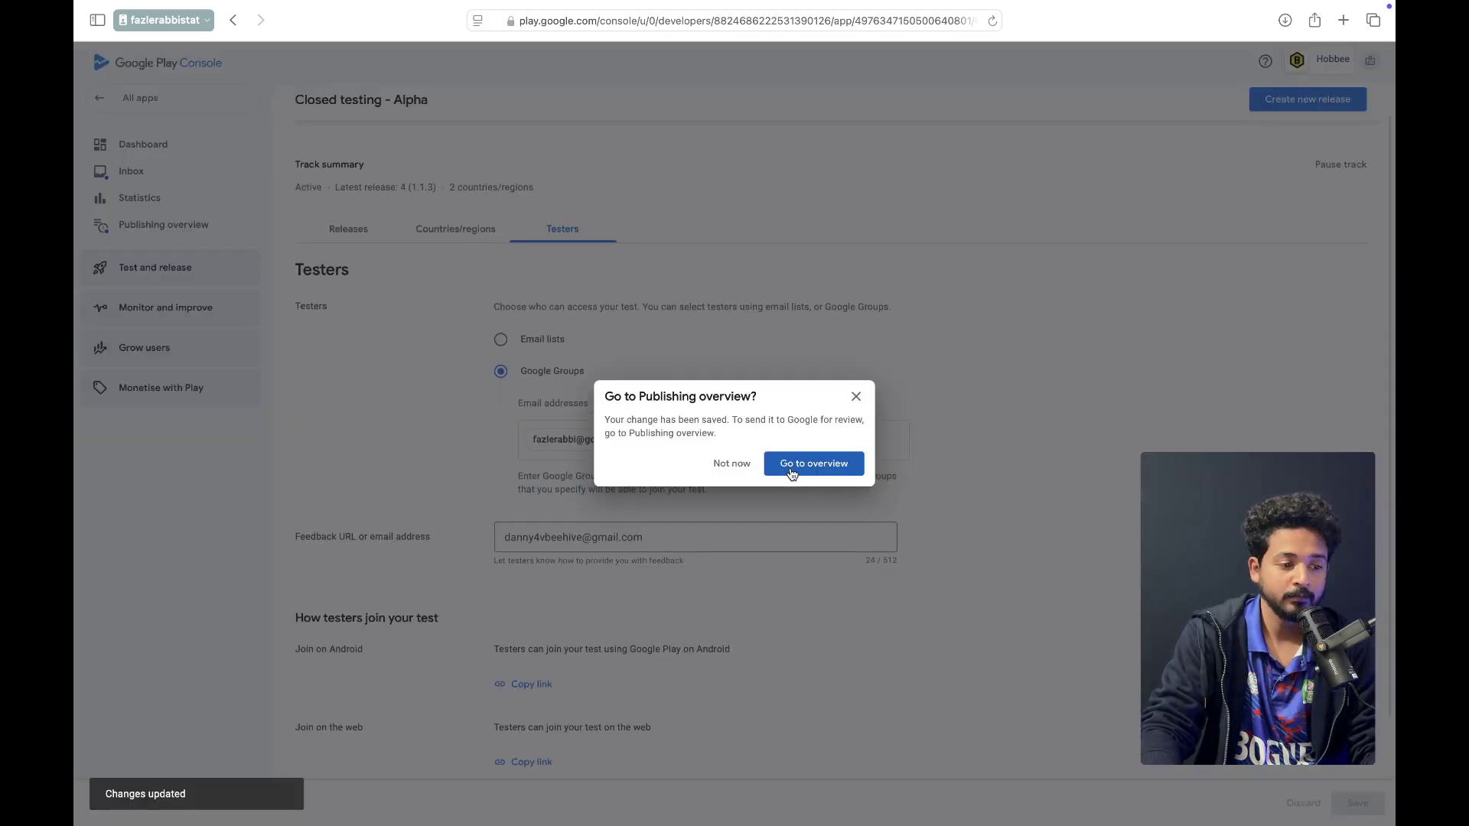
Send the pending Alpha tester change for review from the Publishing overview
click(800, 469)
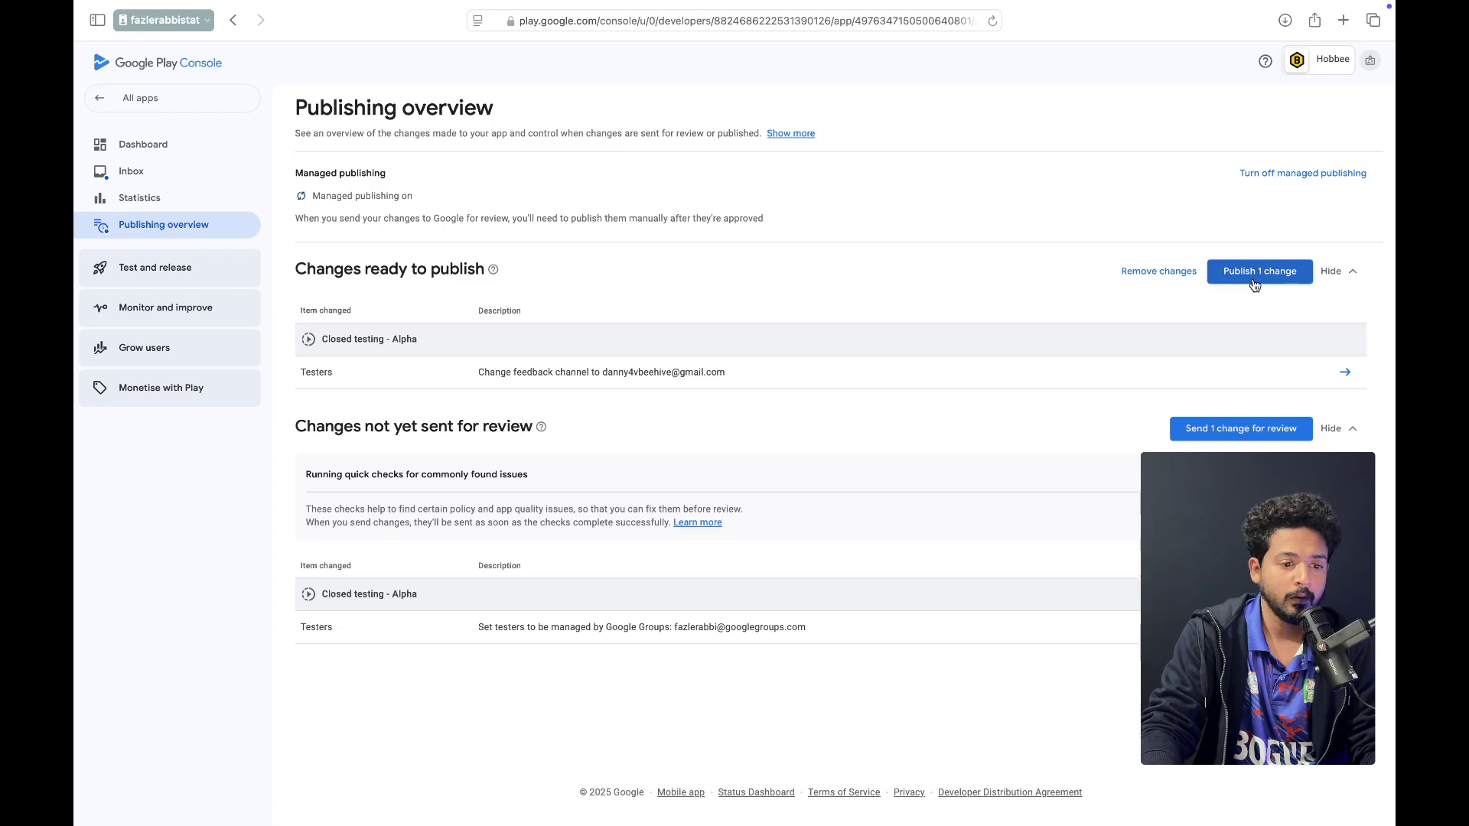
click(1249, 430)
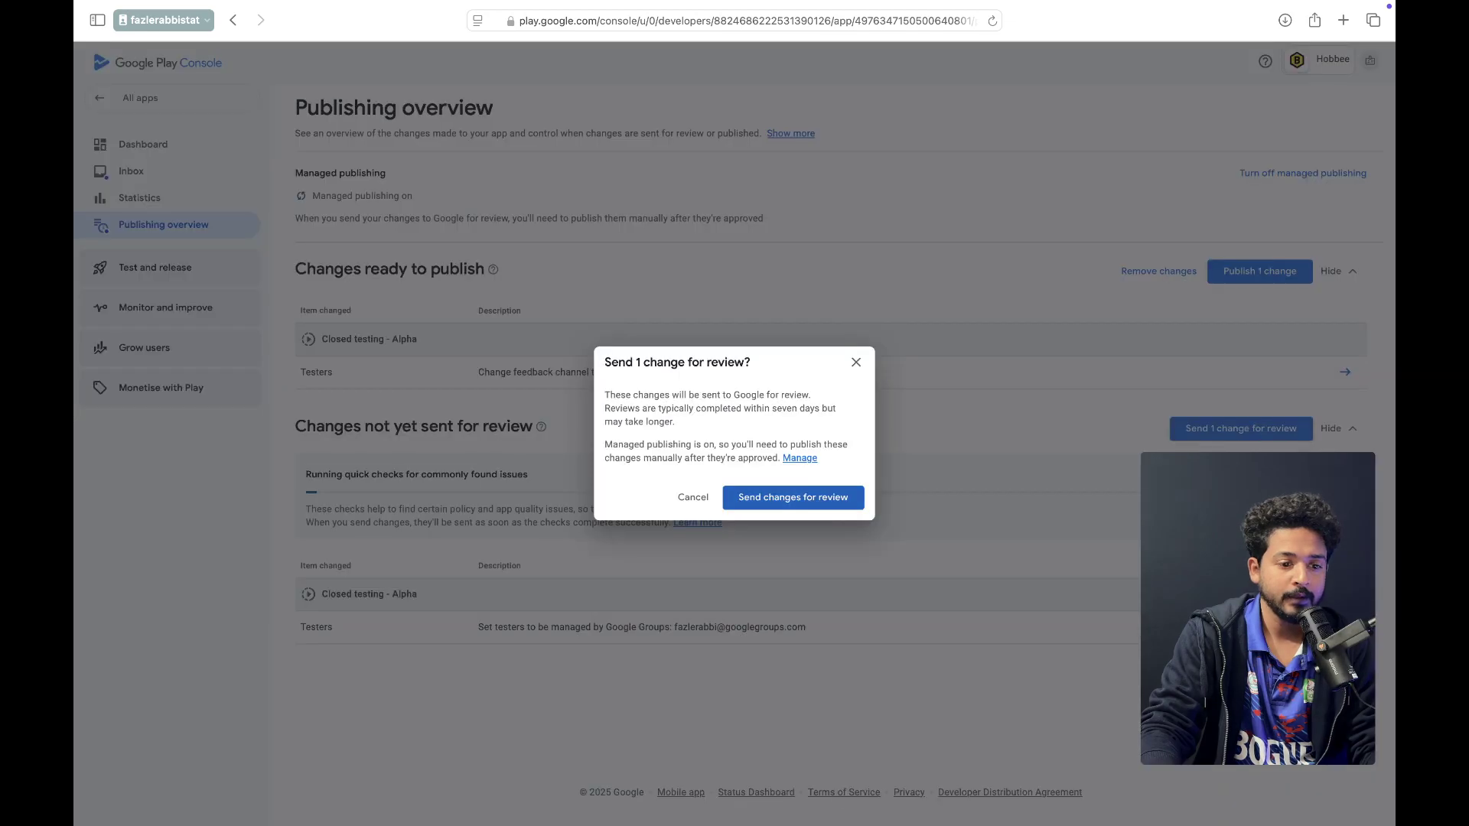
click(816, 500)
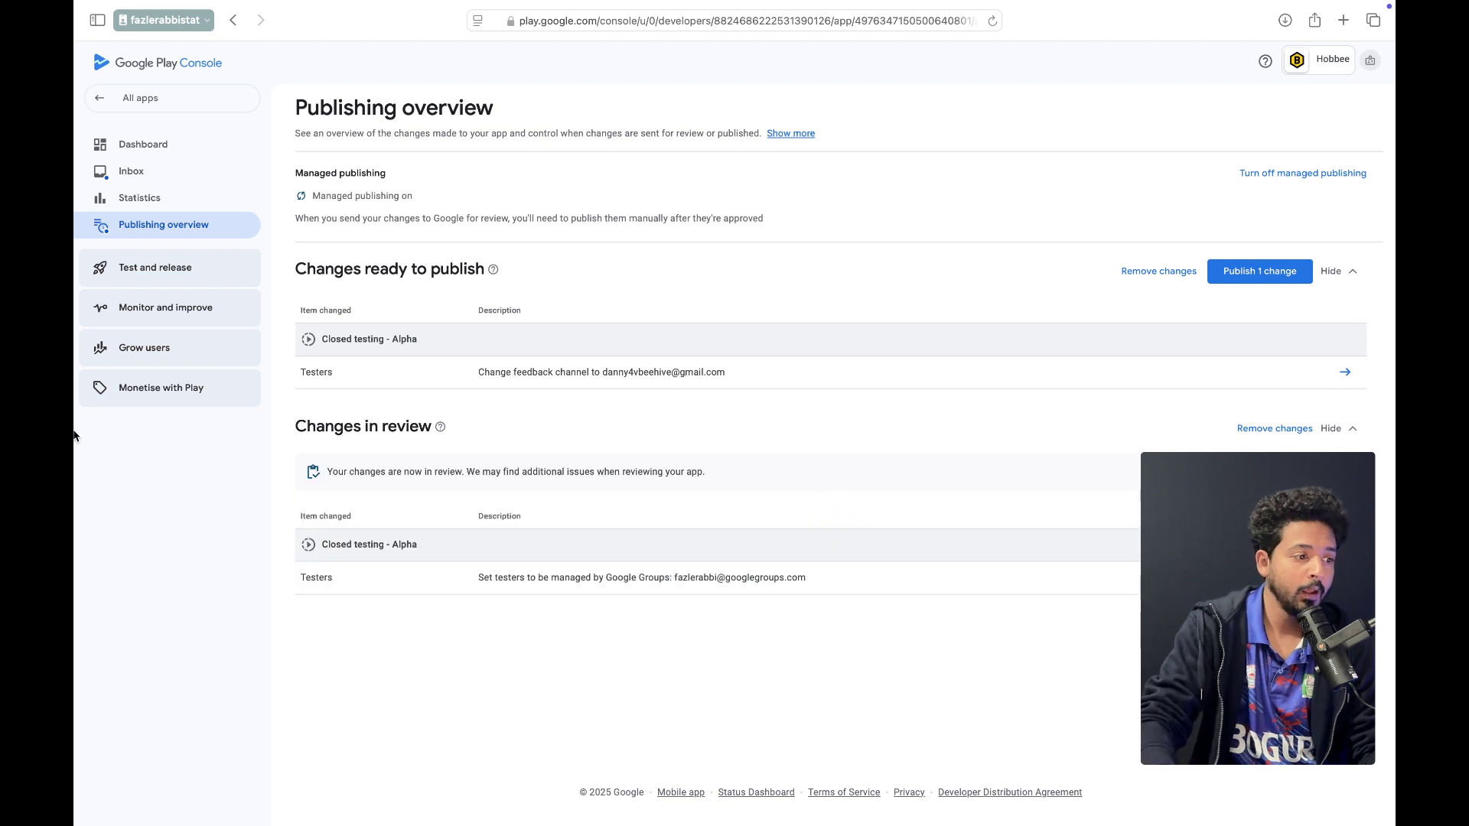
click(141, 277)
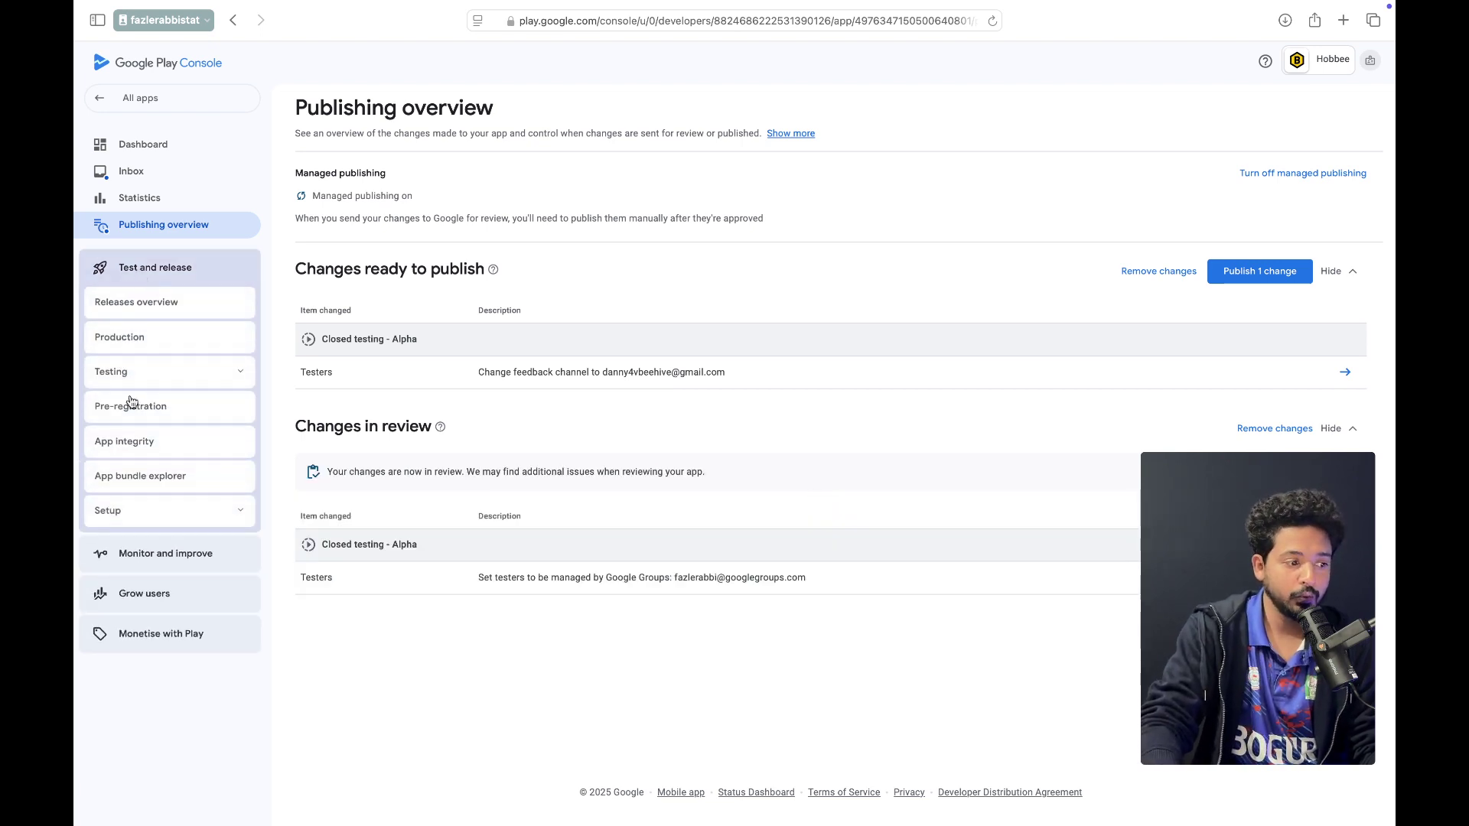
Return to the Alpha track's Testers tab and look over the Join on Android and web links
click(149, 367)
click(163, 430)
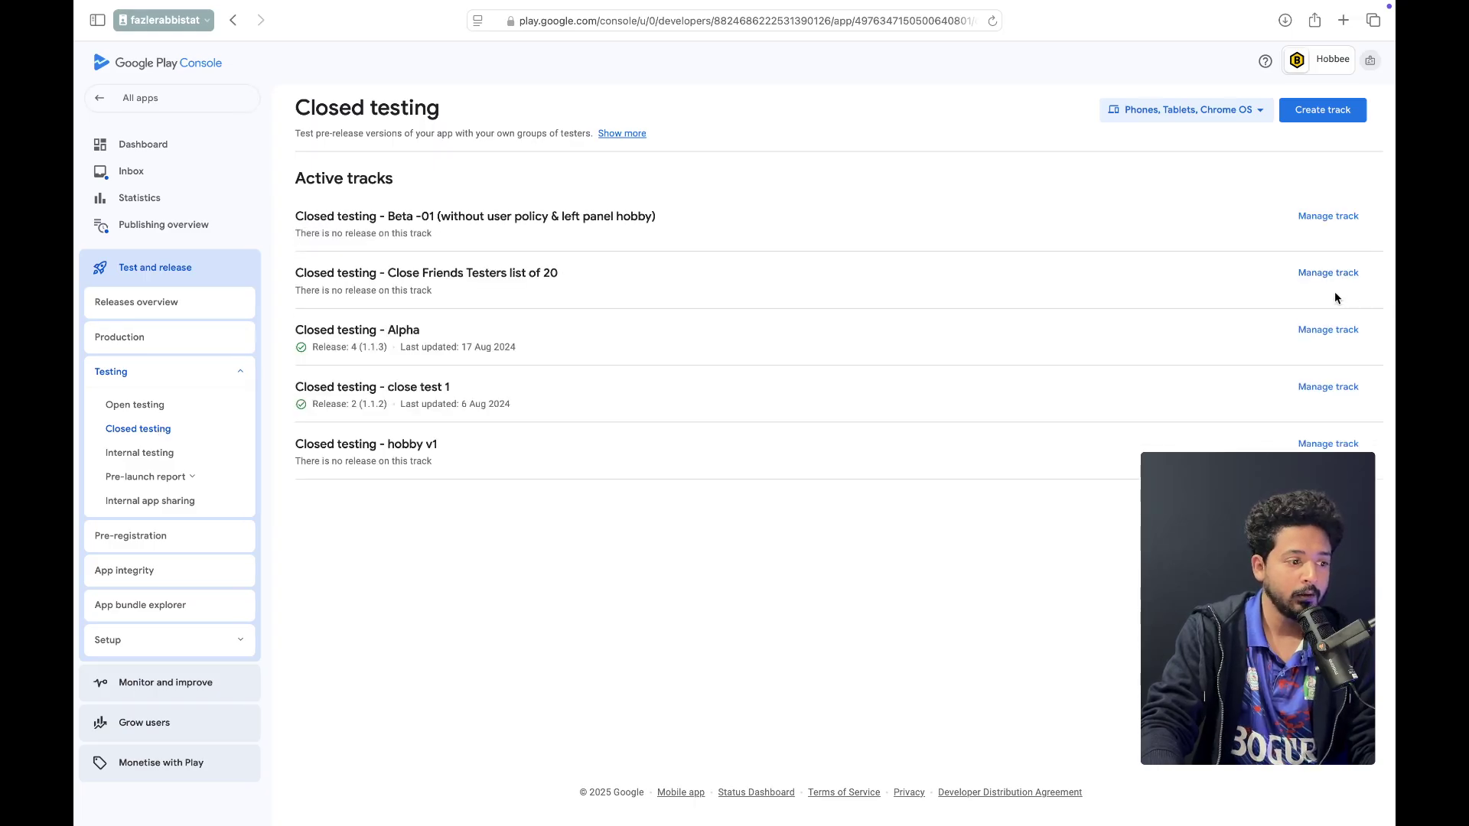
click(1320, 341)
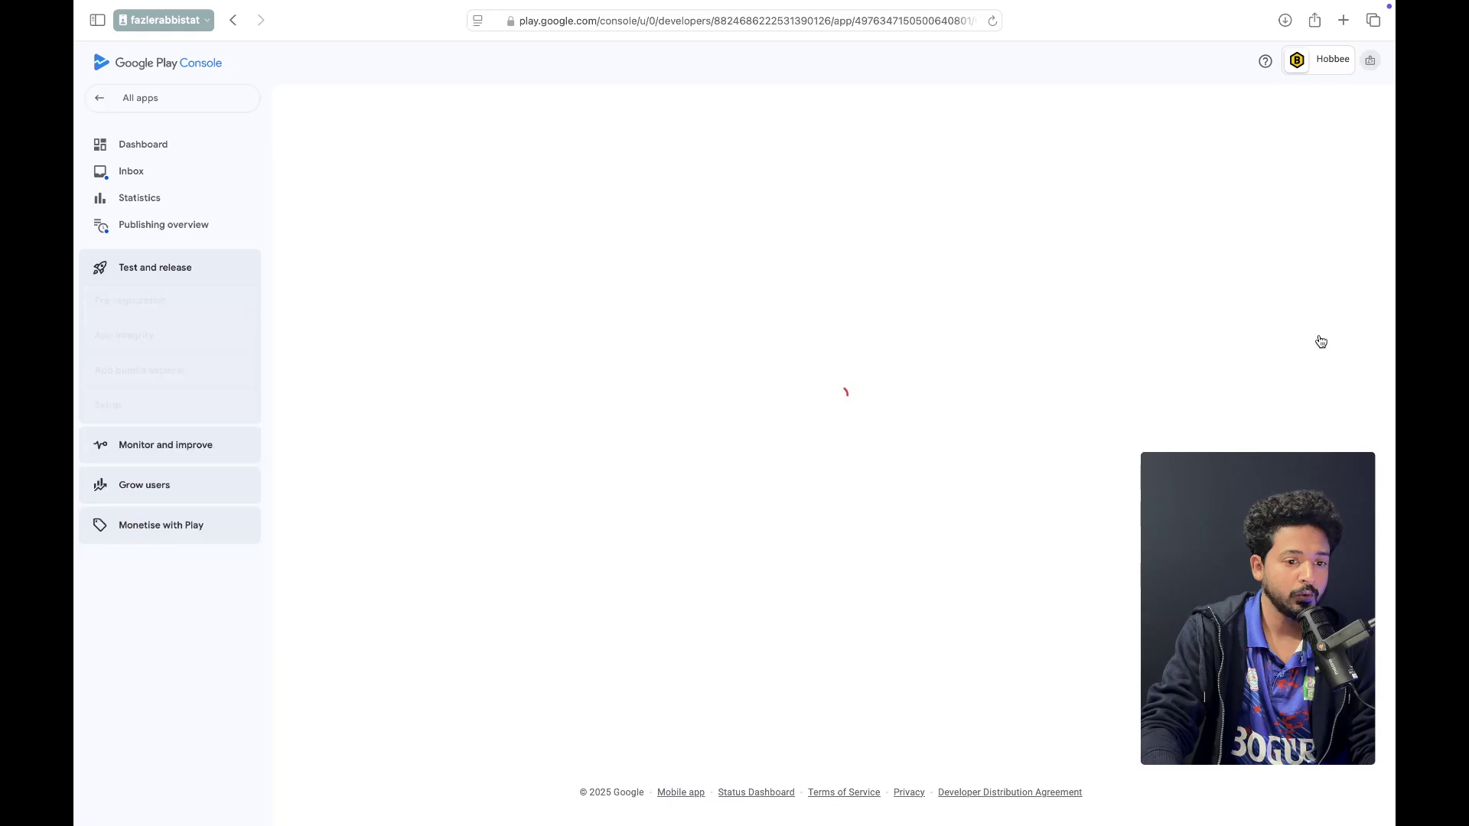
click(563, 265)
scroll(634, 305, down, 3)
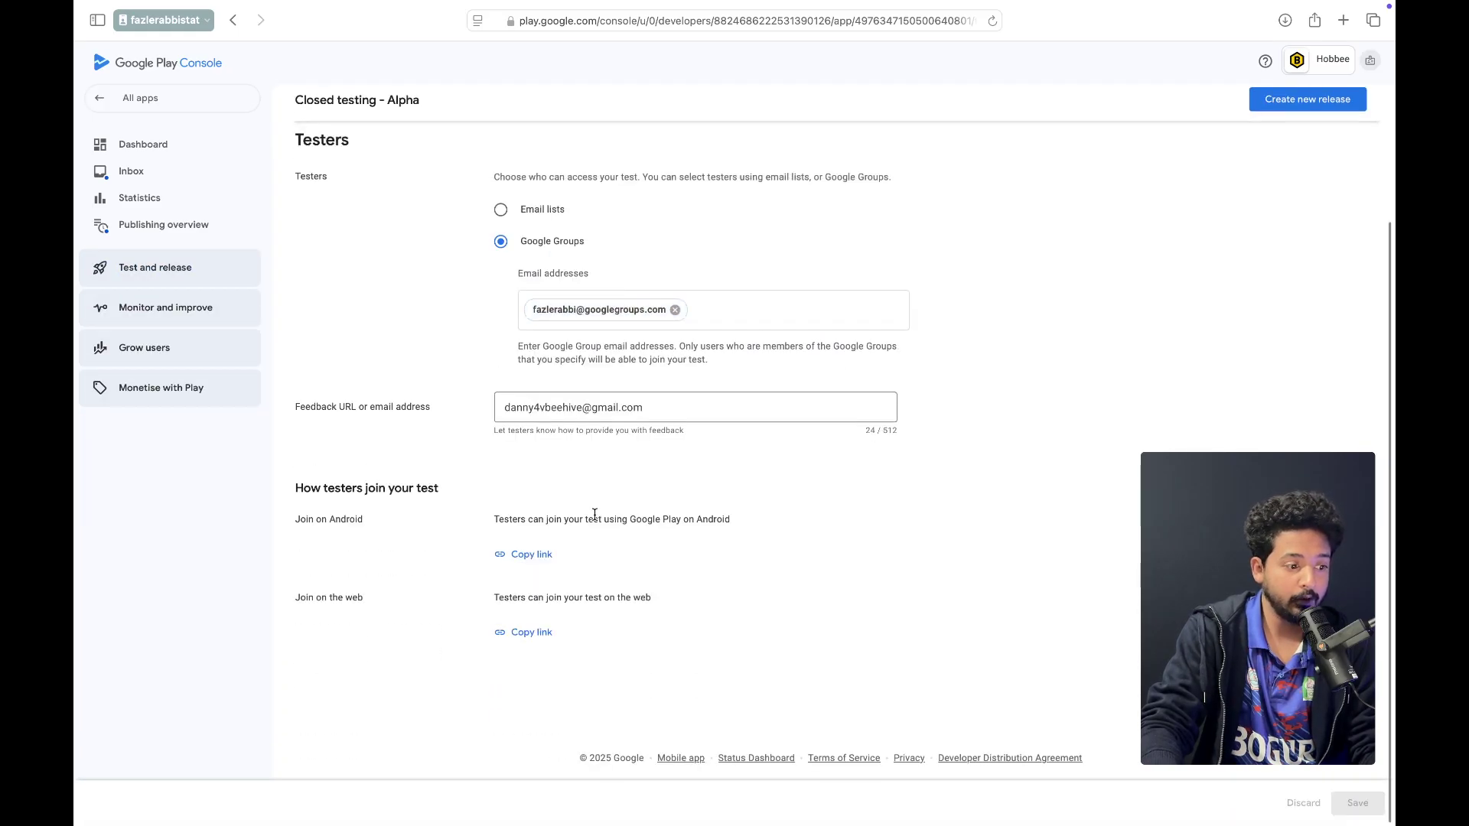
drag(299, 542, 370, 572)
click(297, 525)
drag(297, 525, 364, 522)
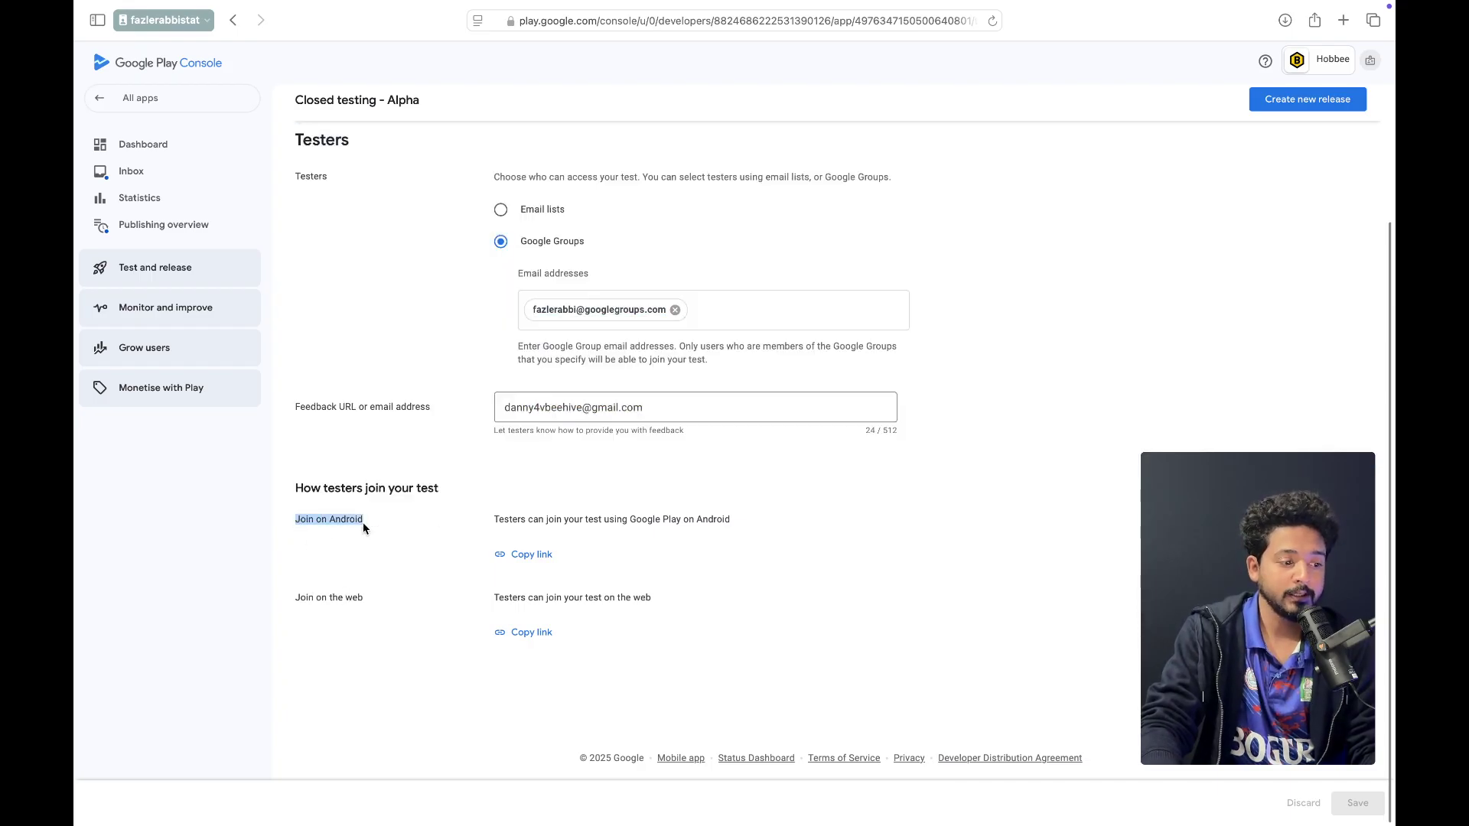
triple_click(363, 603)
drag(363, 603, 279, 584)
click(377, 664)
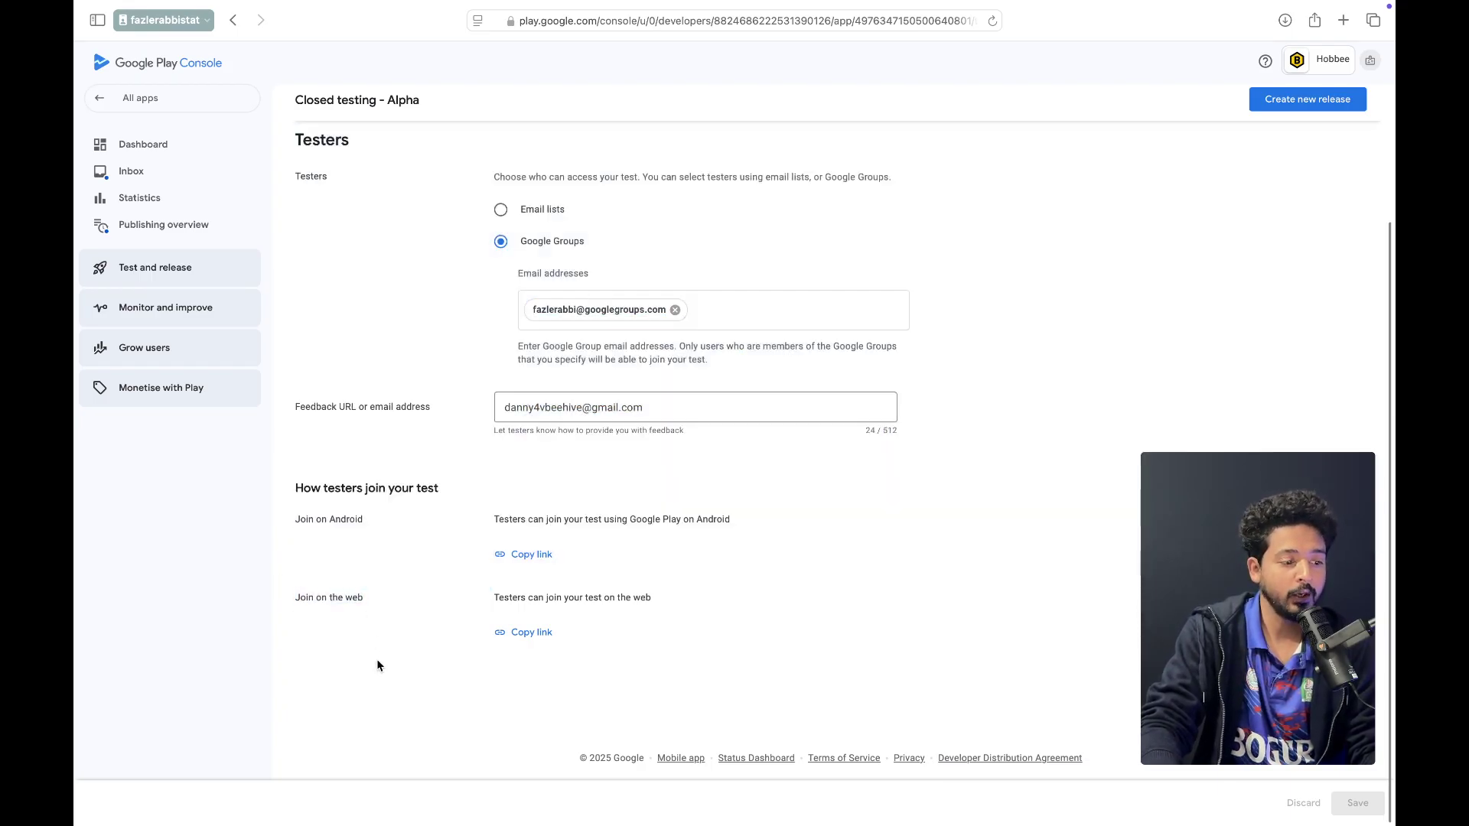
Copy the Android join link and load it in a new tab in reader view
click(531, 554)
scroll(941, 605, up, 3)
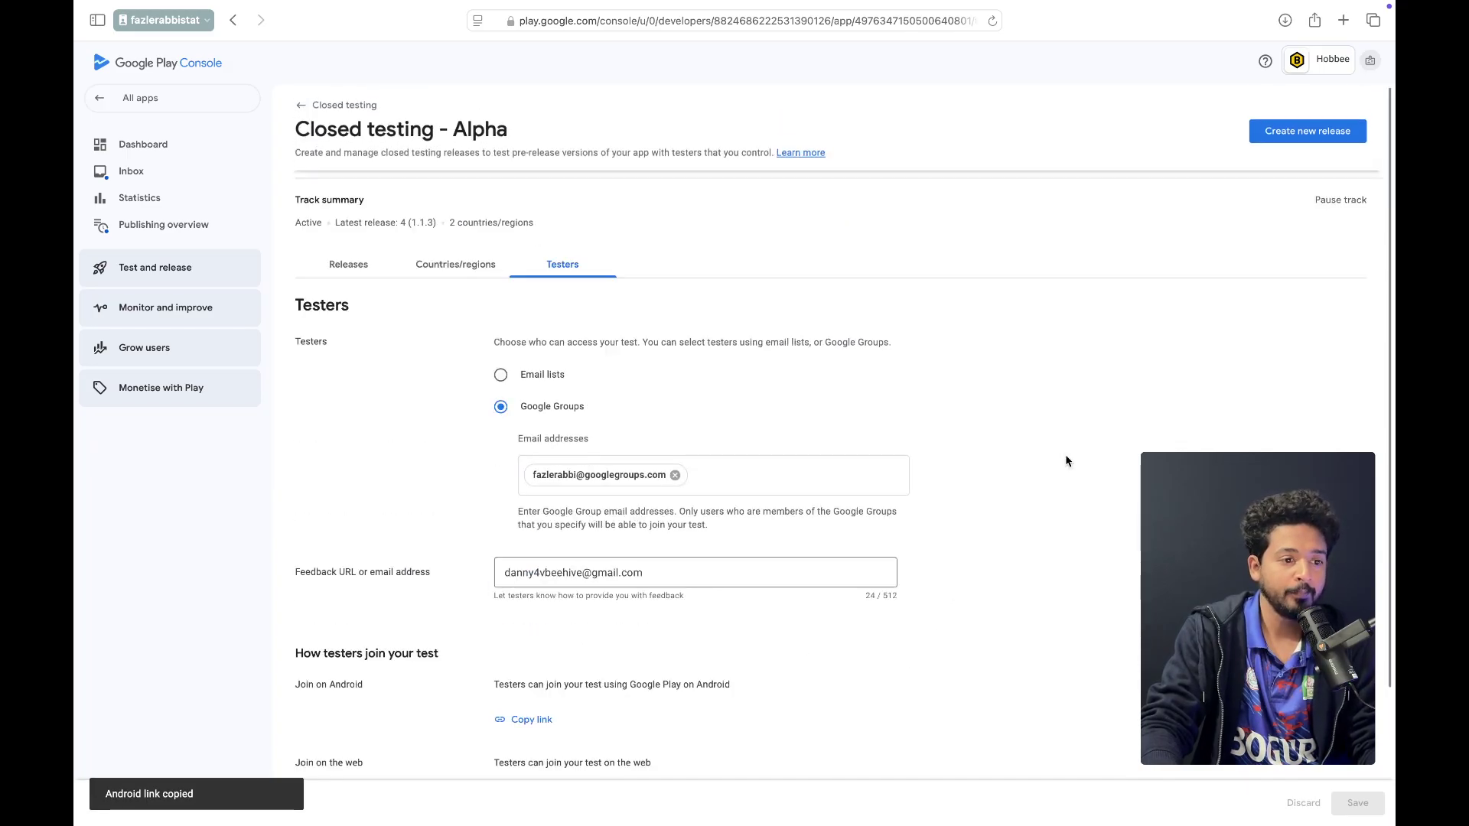
click(1343, 20)
key(super+v)
key(Return)
key(shift+super+r)
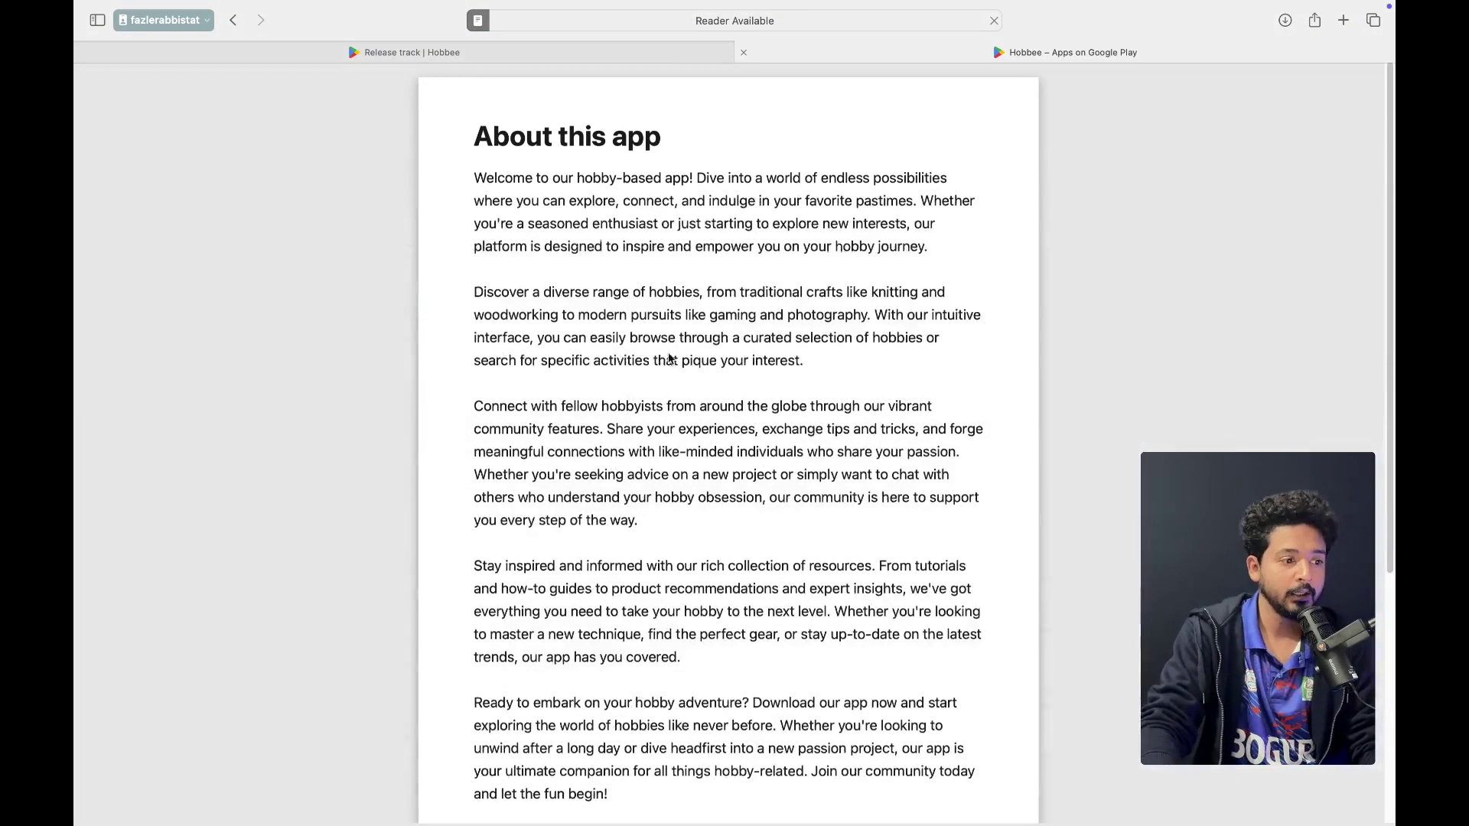
Leave reader view on the Hobbee store listing, then return to the Release track | Hobbee tab
click(477, 20)
click(432, 404)
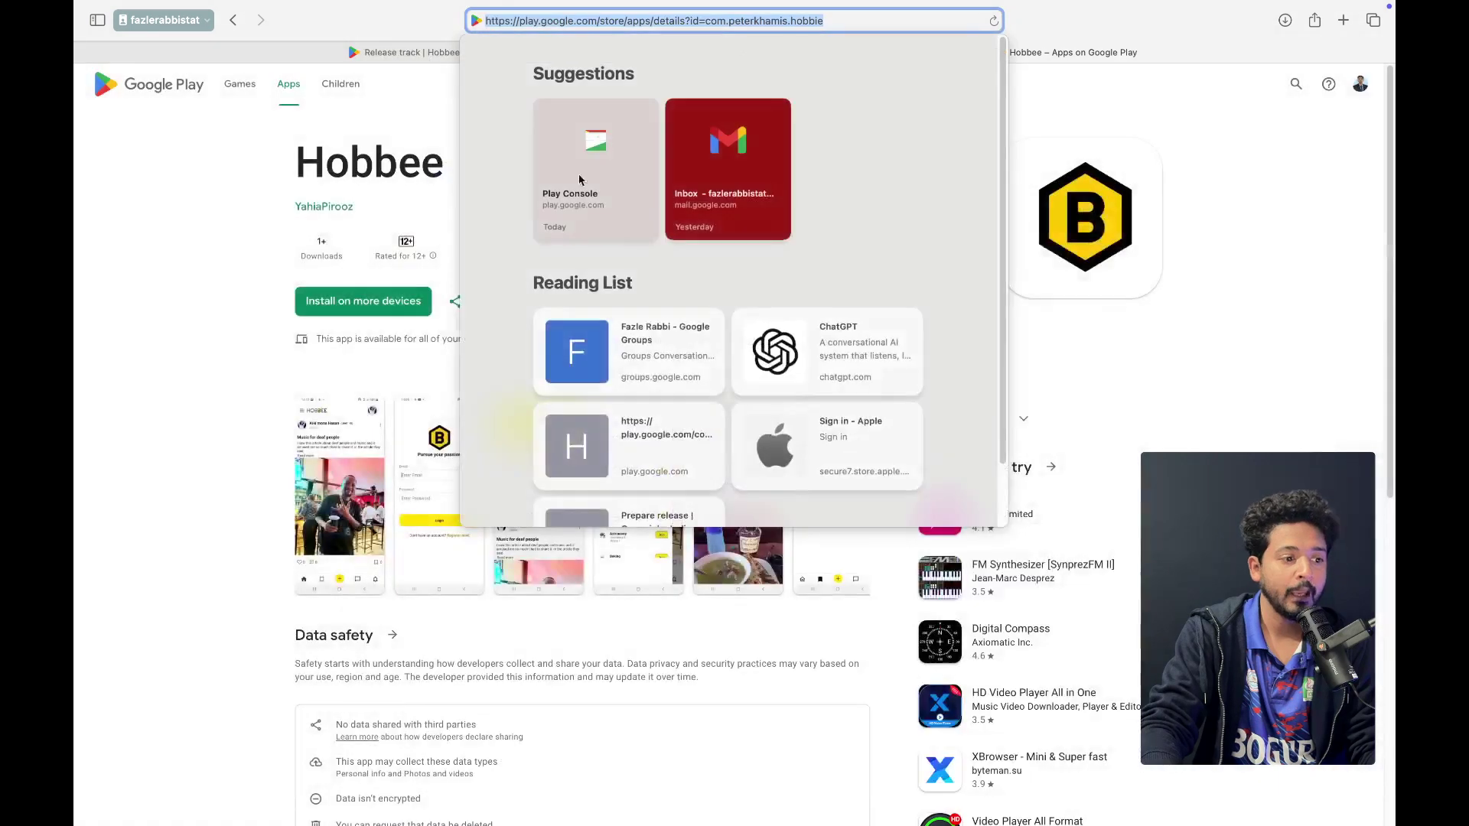
key(Escape)
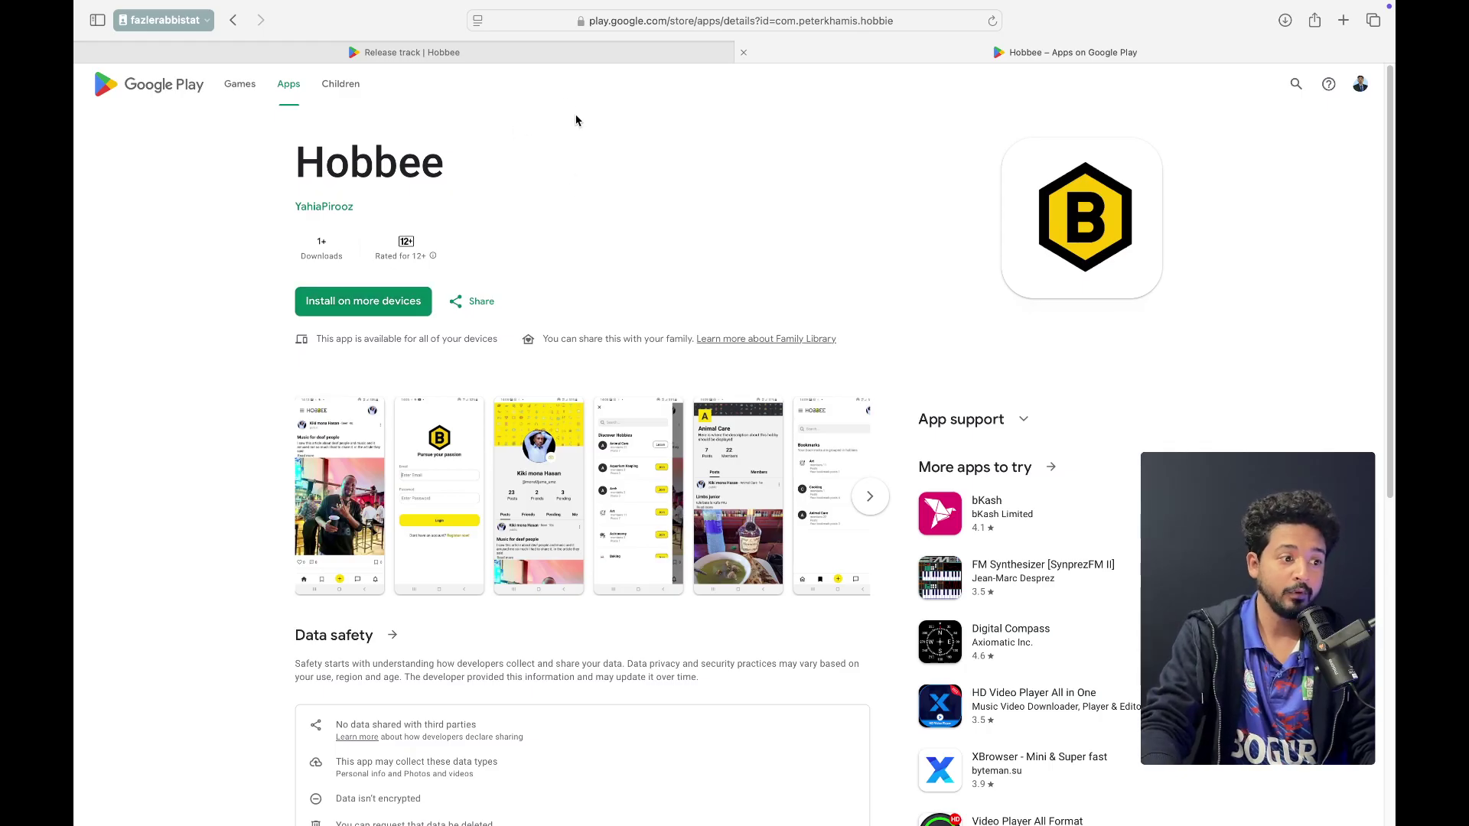
click(542, 58)
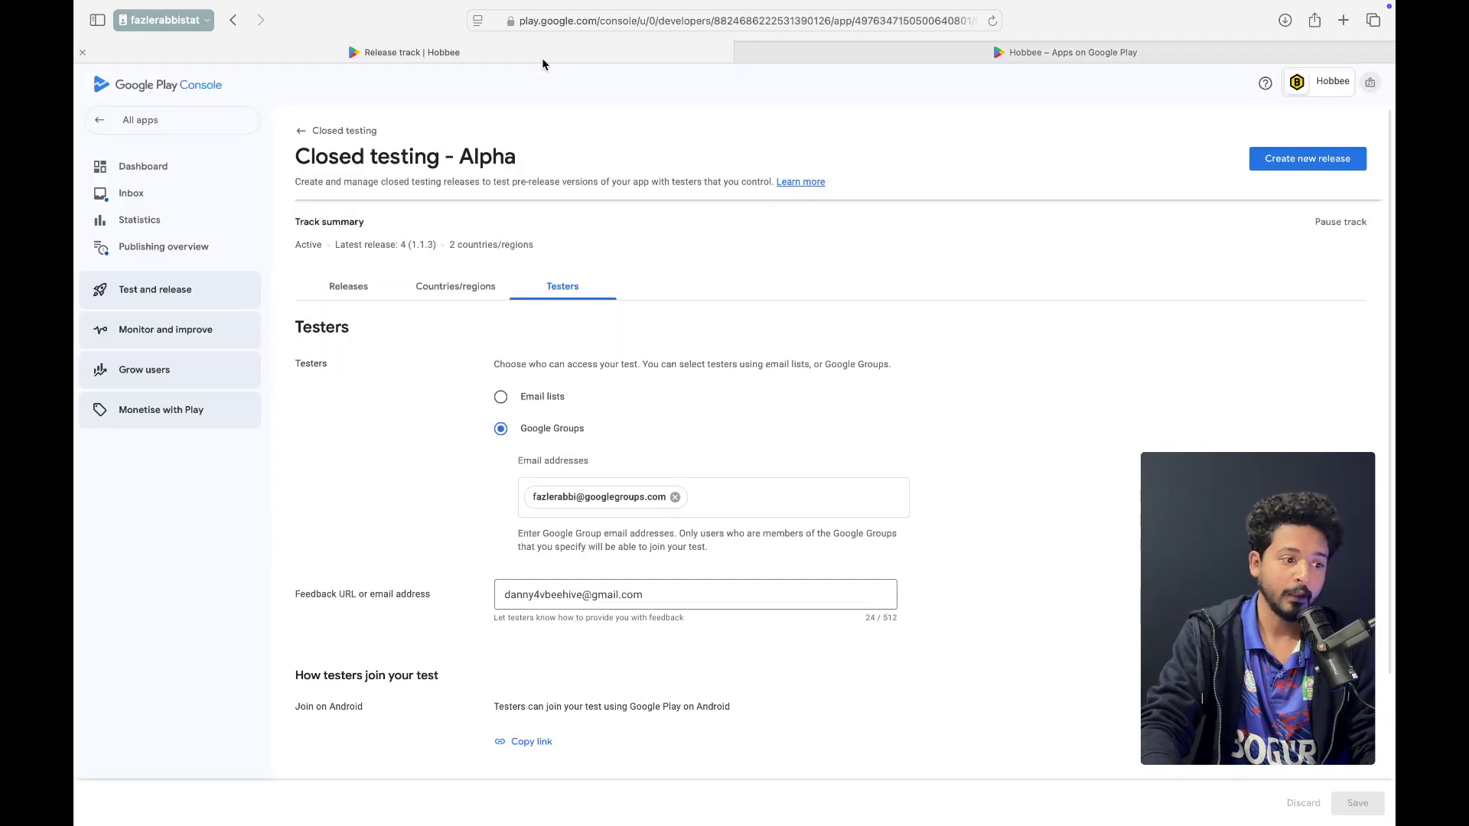
Open the Hobbee dashboard and review the closed testing release production requirement
click(156, 176)
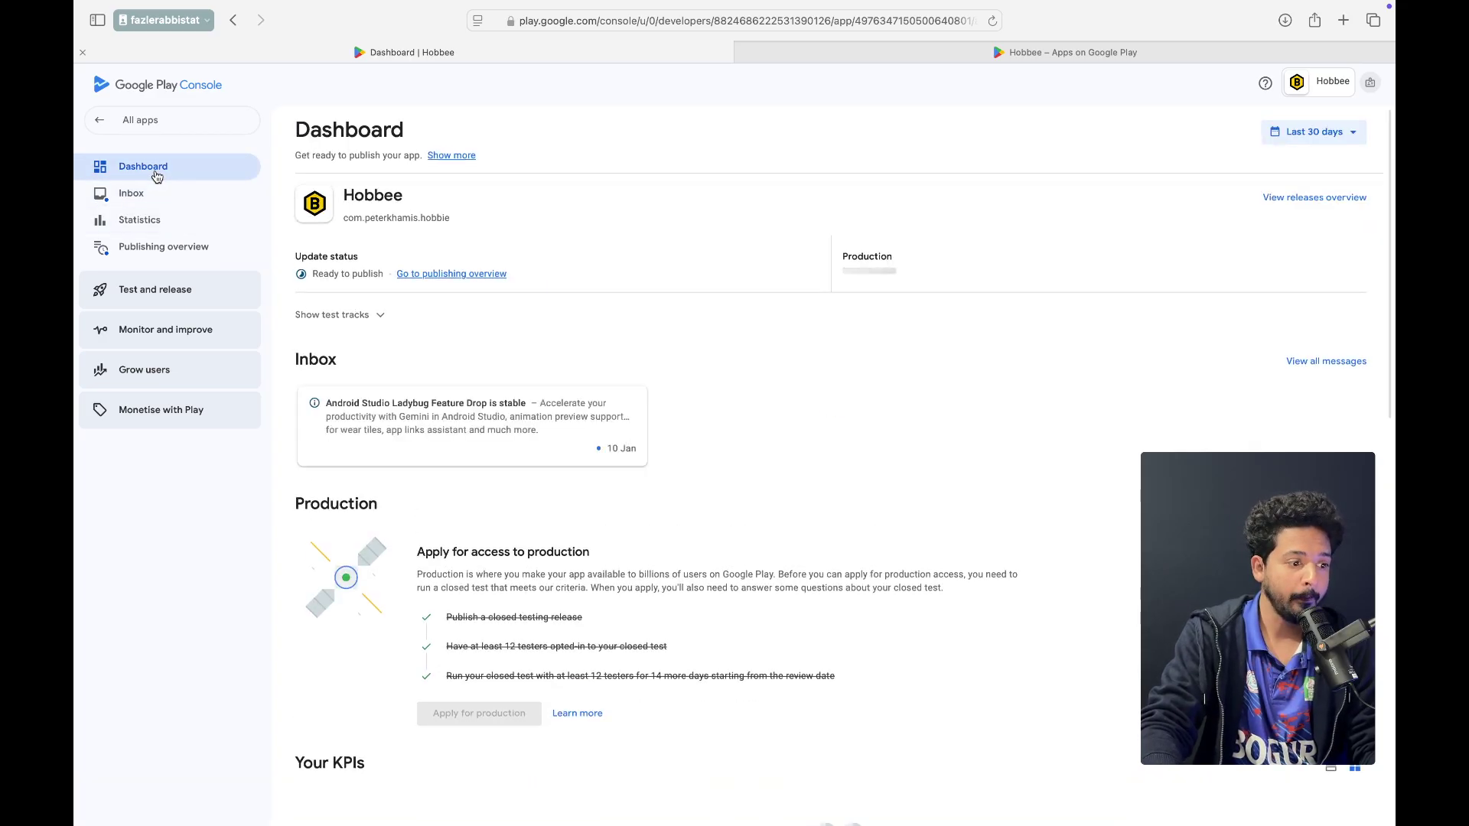
scroll(446, 416, down, 1)
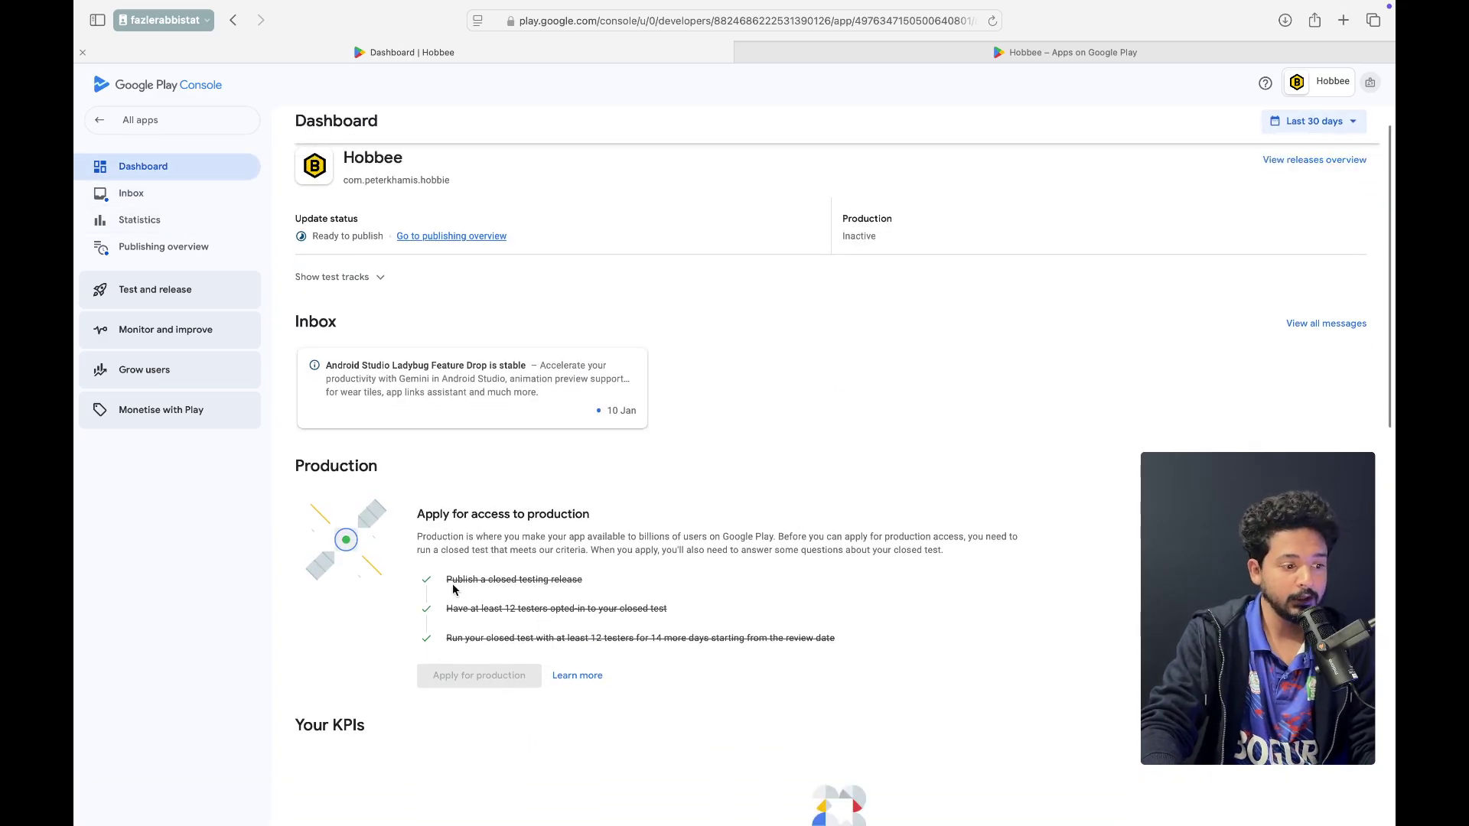
drag(447, 579, 491, 567)
click(583, 579)
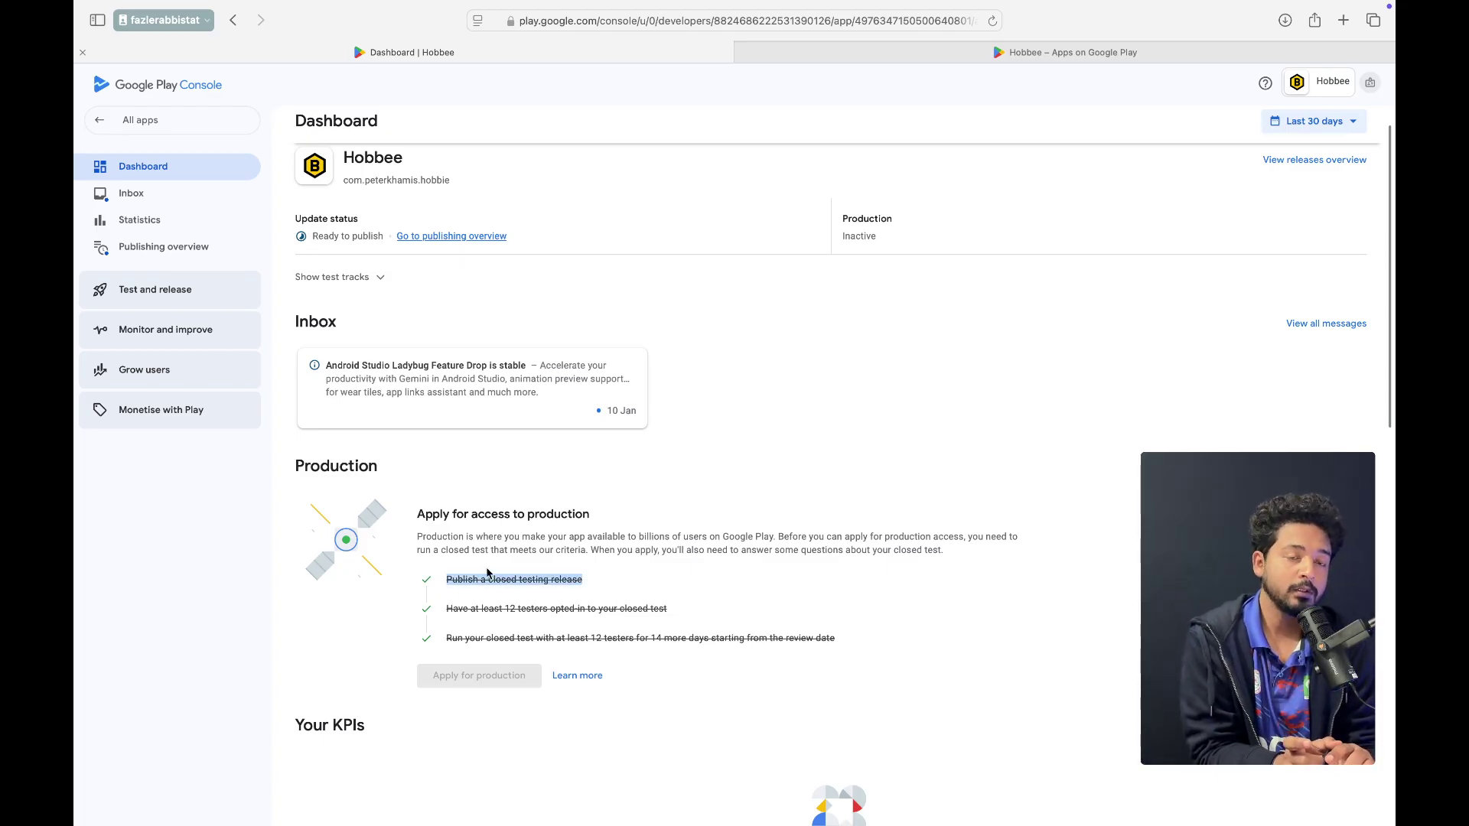
click(526, 594)
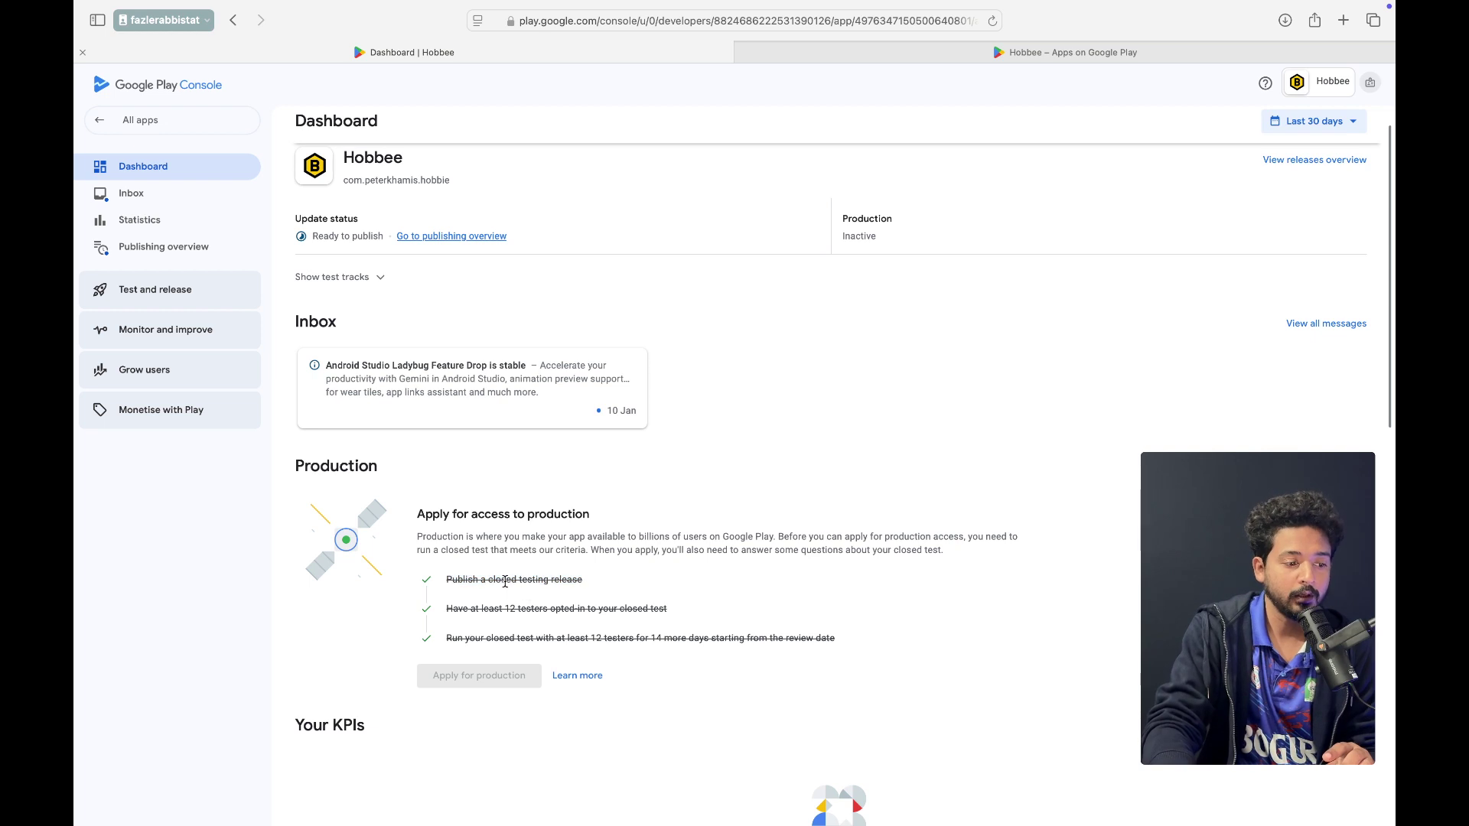
drag(441, 583, 605, 605)
click(700, 637)
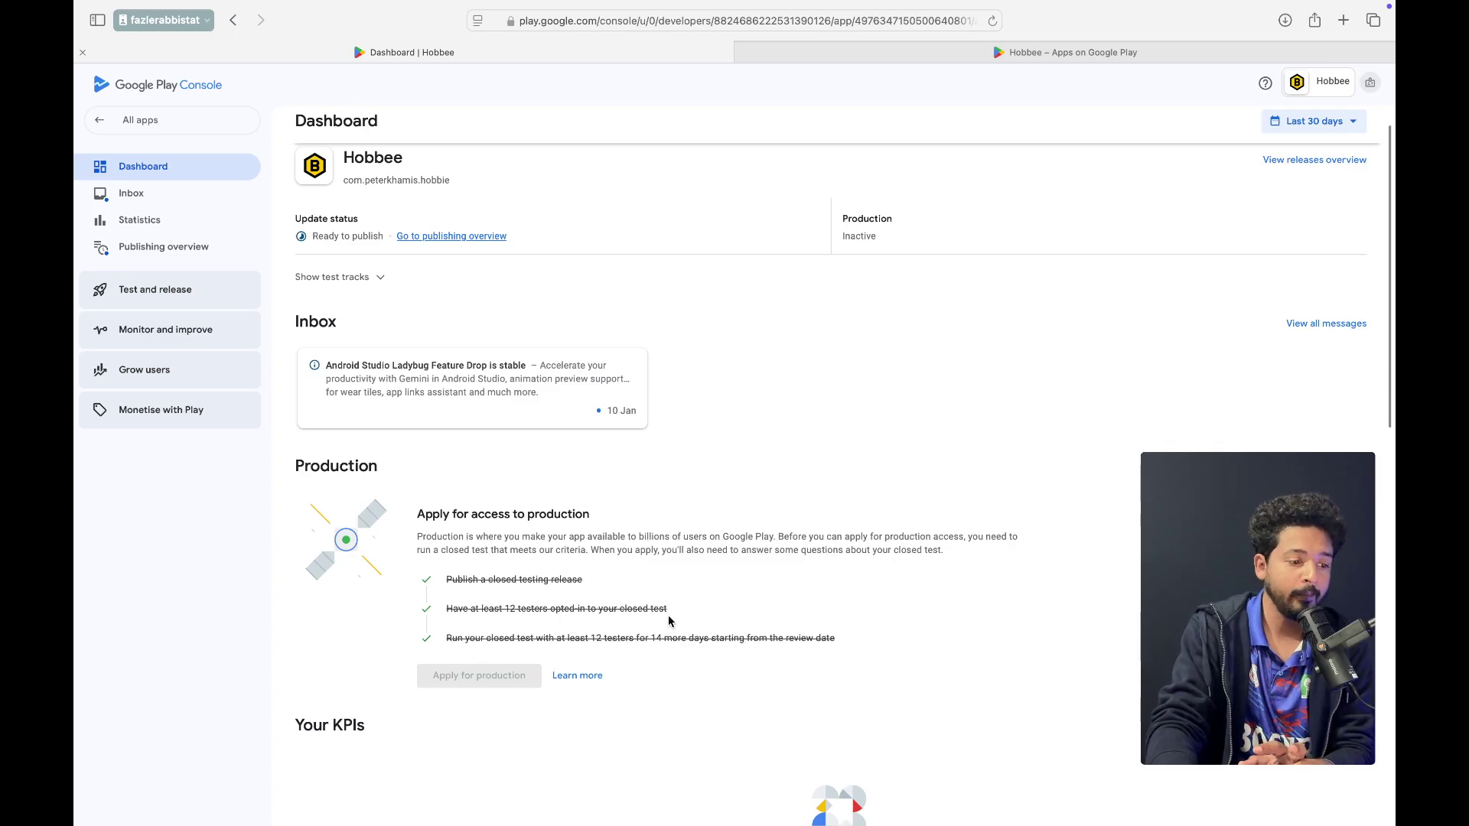
Review the 12 opted-in testers and 14-day closed test requirements beside the disabled Apply for production
drag(668, 615, 442, 615)
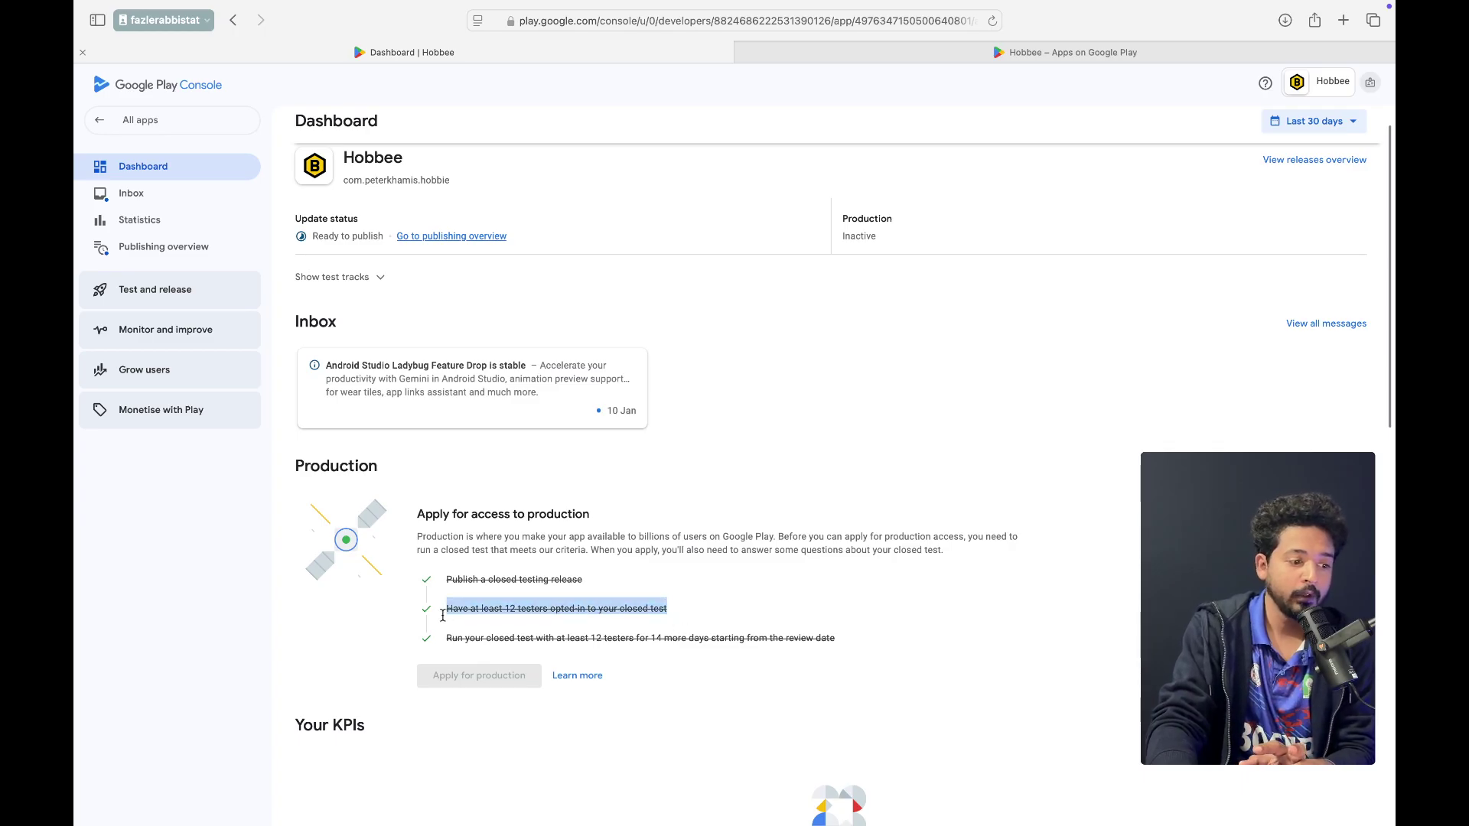
click(555, 636)
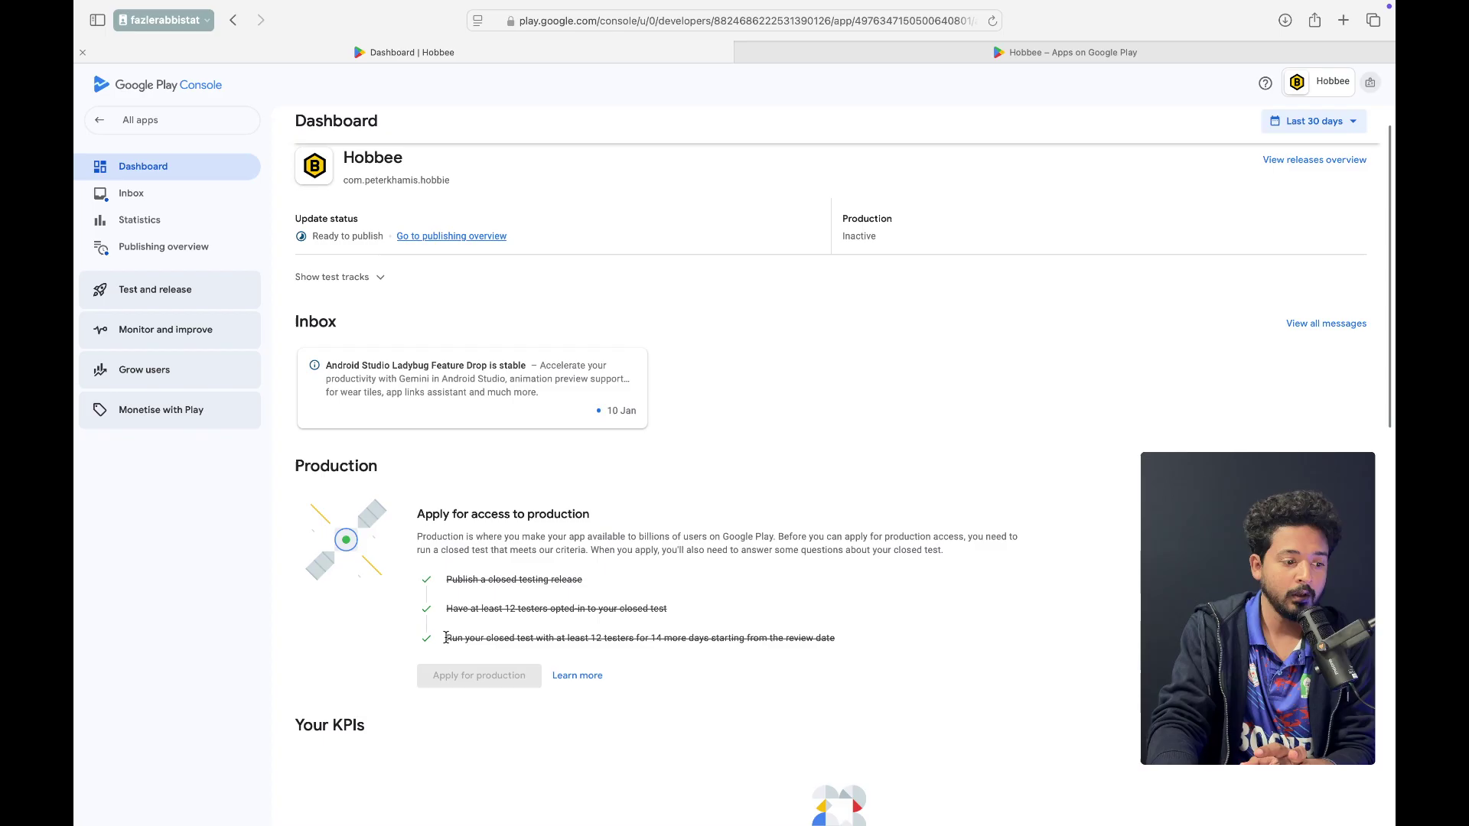
drag(446, 638, 871, 638)
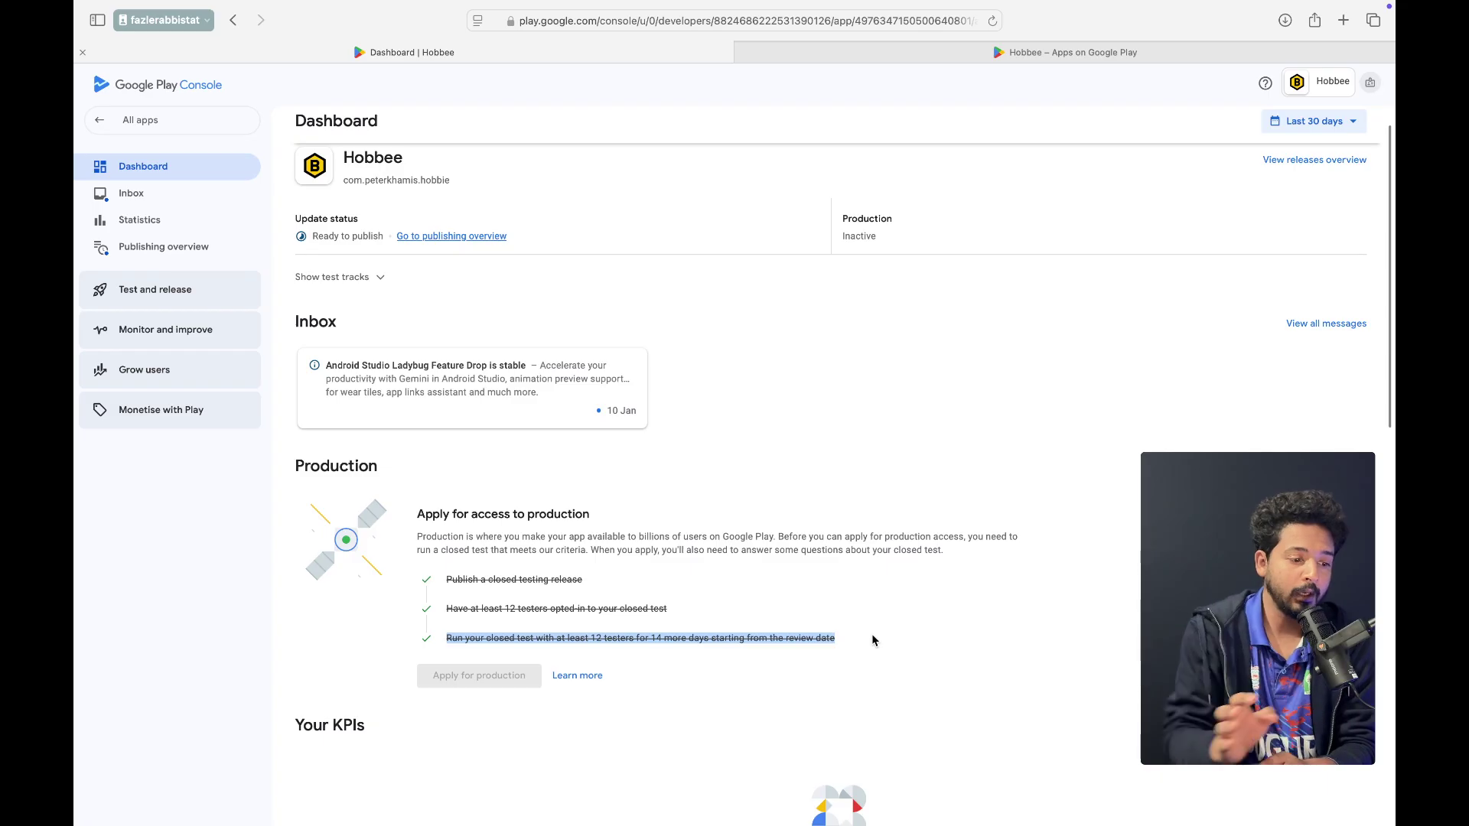
drag(865, 638, 509, 636)
click(668, 644)
mouse_move(475, 684)
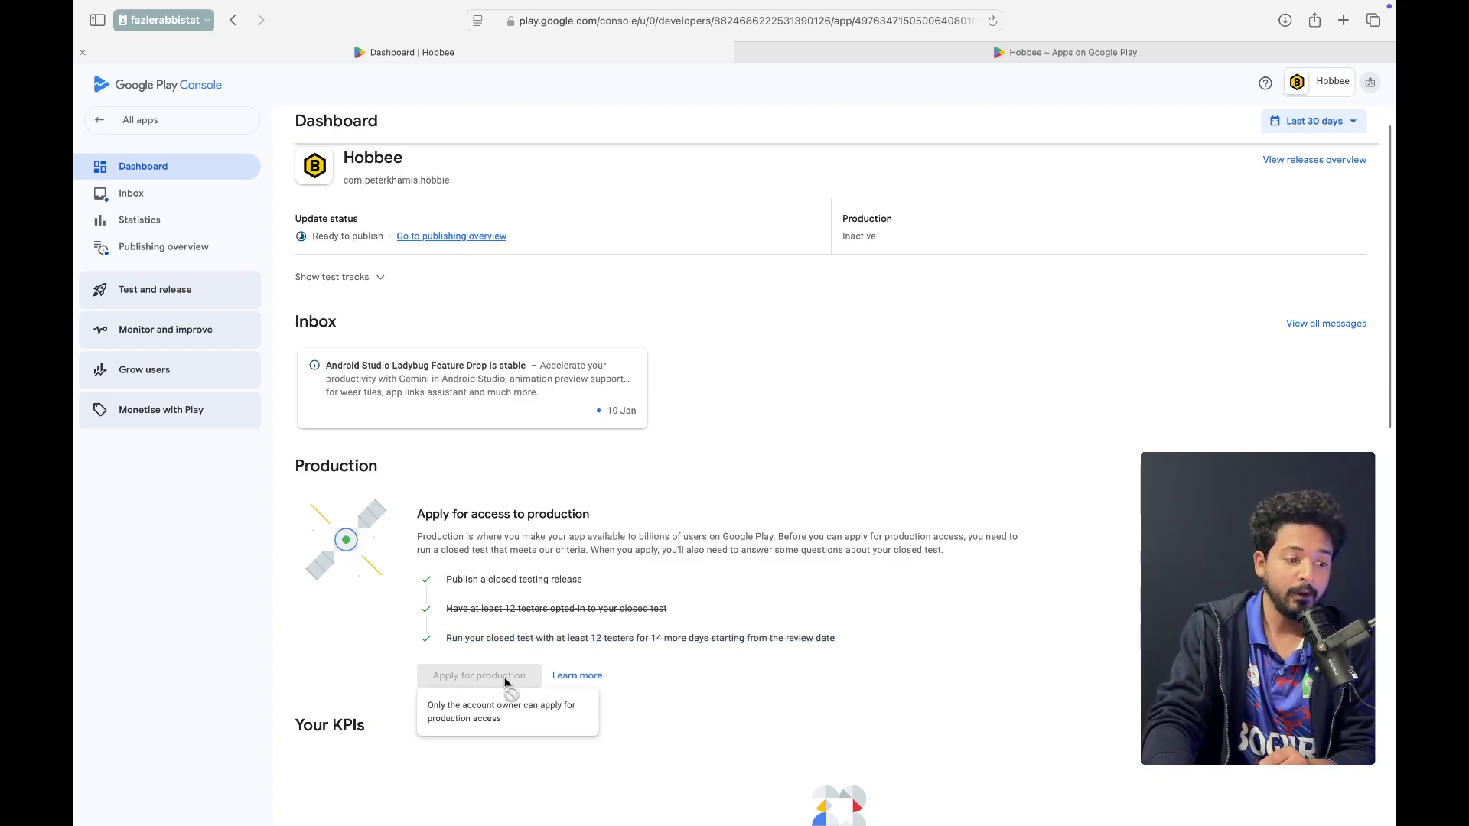
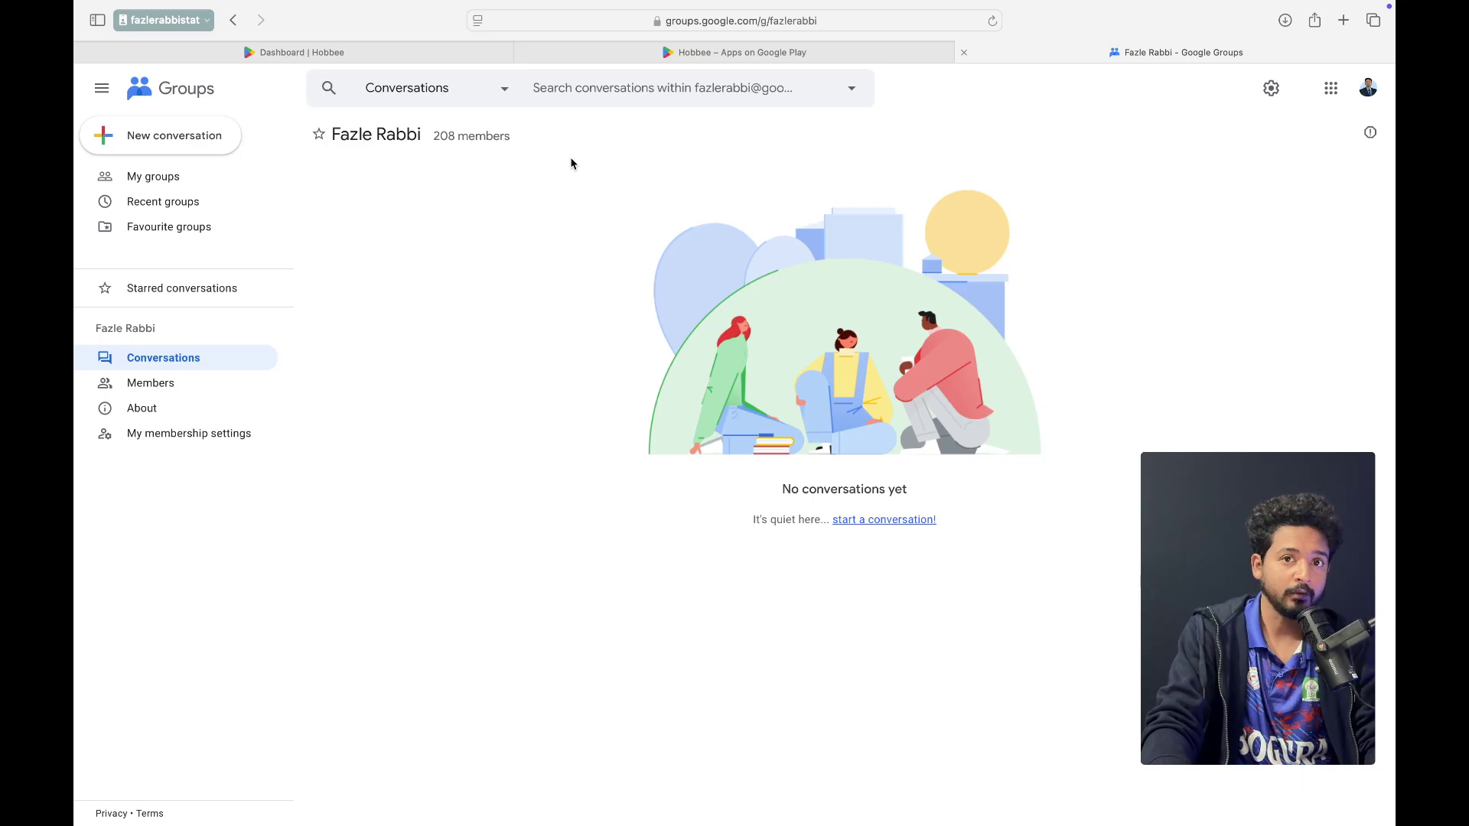
Note the group's 208 member count and copy its address, then open a blank tab
drag(430, 137, 485, 135)
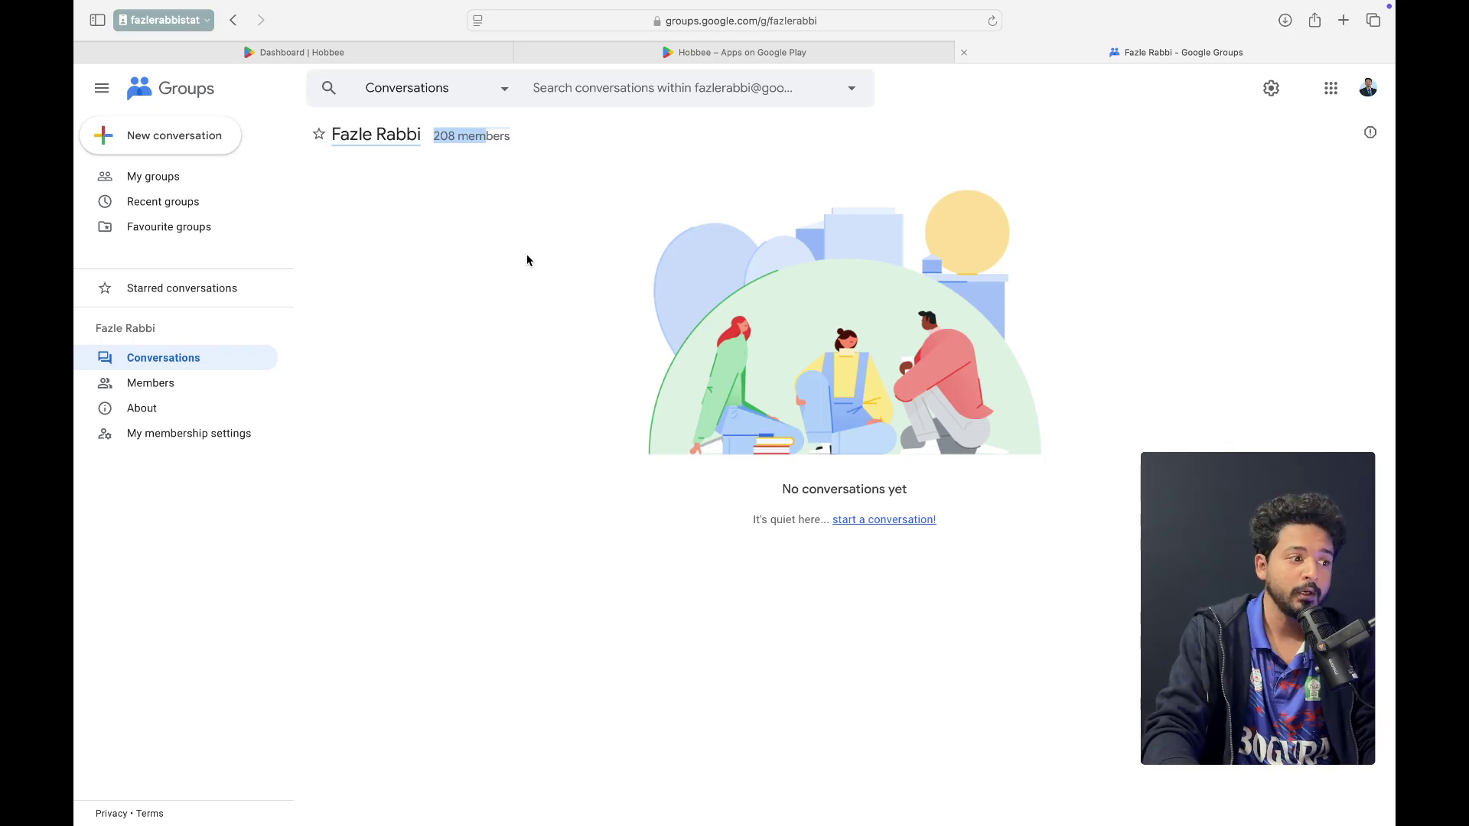
click(450, 152)
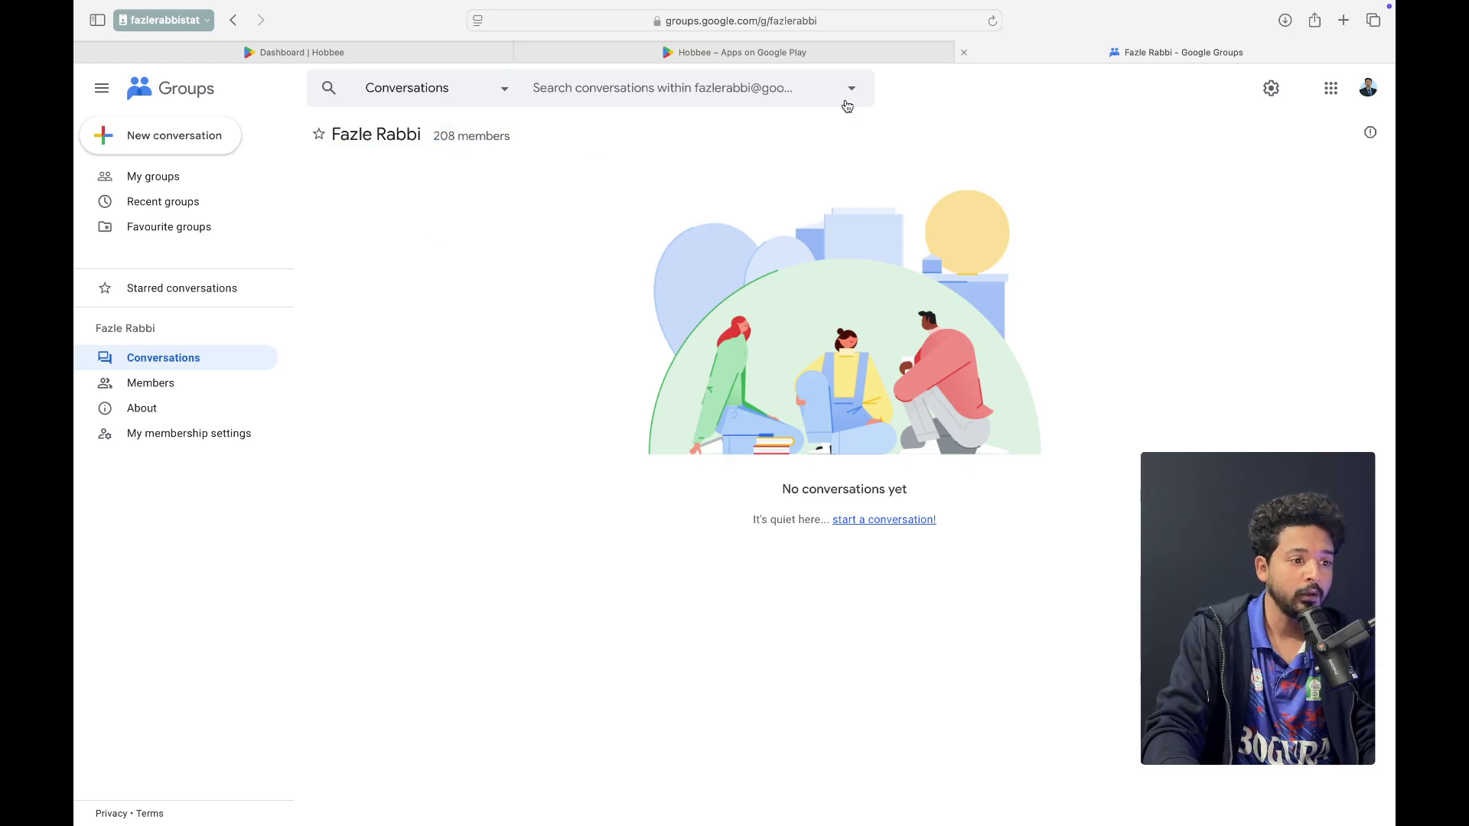
click(826, 23)
key(super+c)
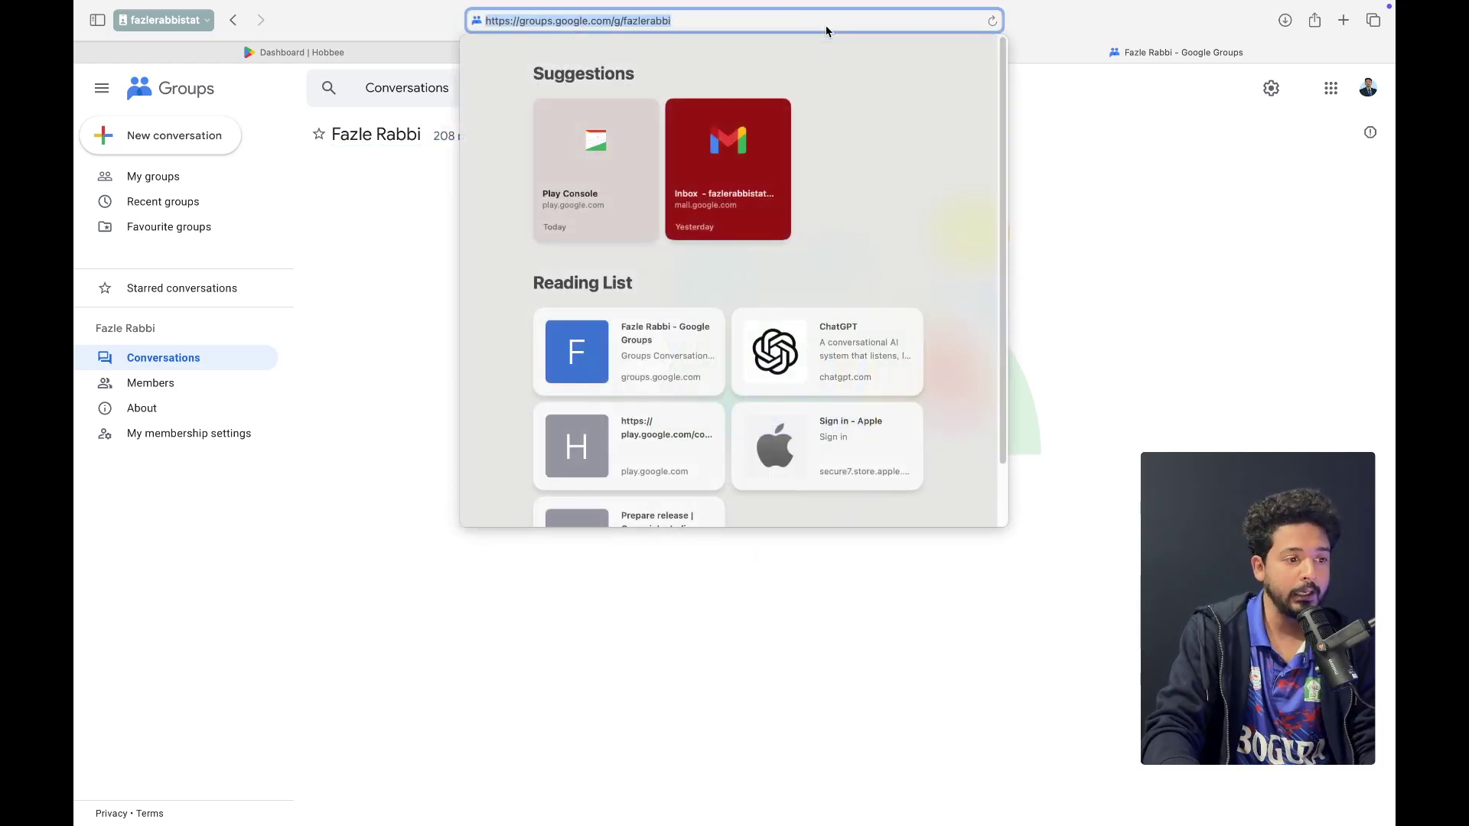
click(1308, 135)
click(1343, 21)
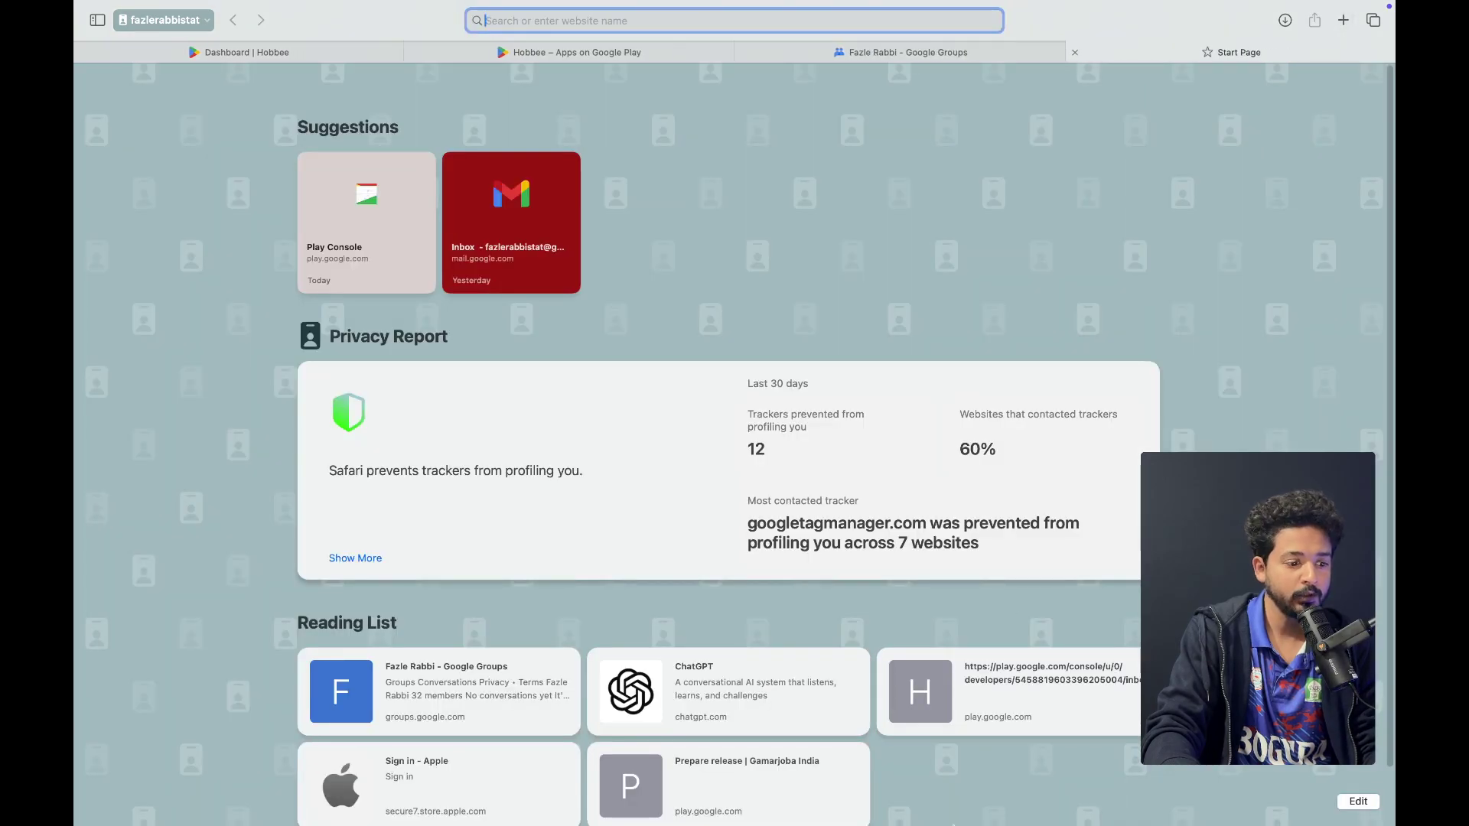
Load the group's address signed out in Brave to confirm the no-permission message
mouse_move(970, 825)
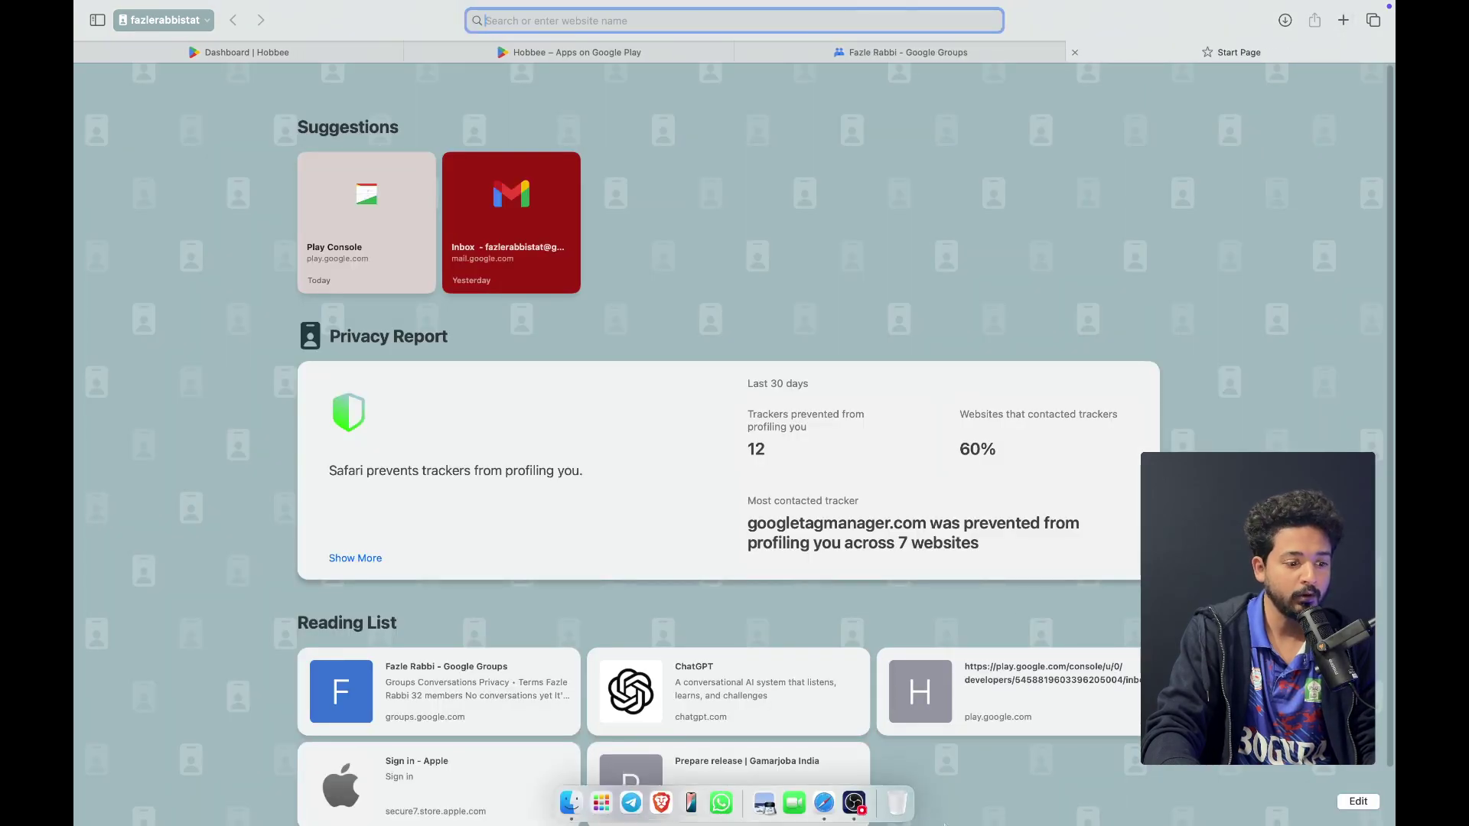
click(662, 796)
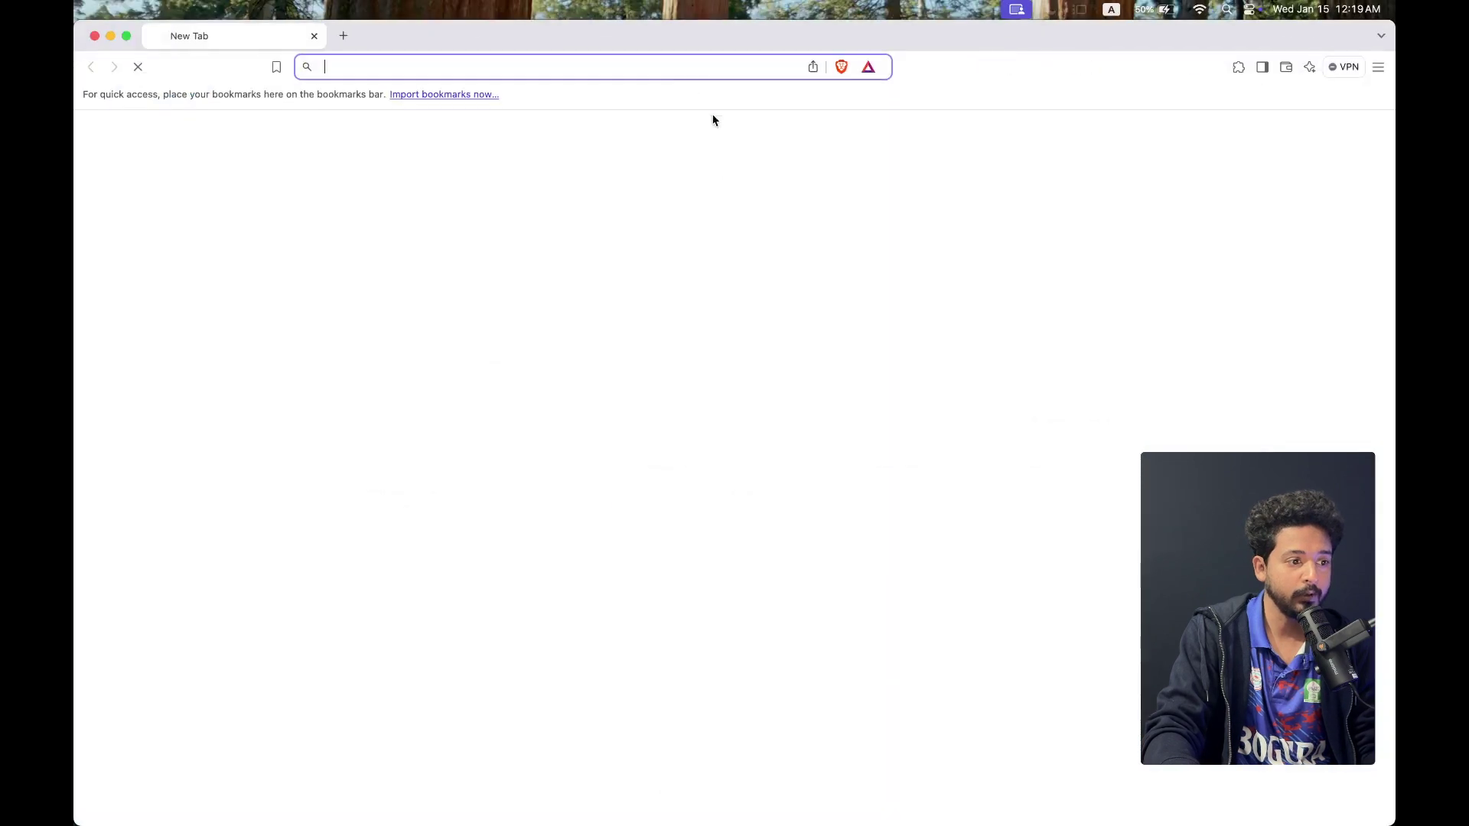
key(super+v)
key(Return)
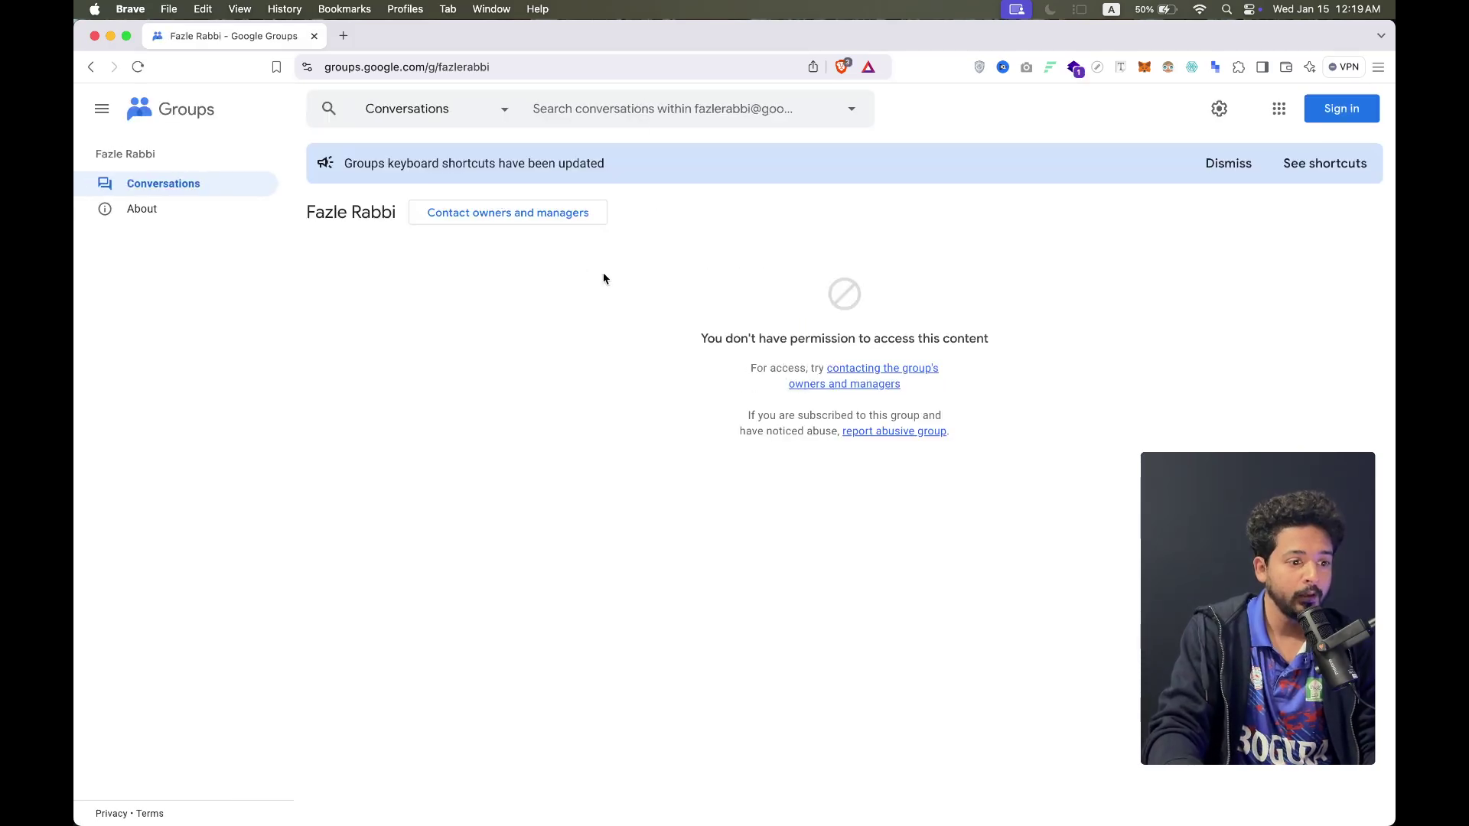
click(1231, 165)
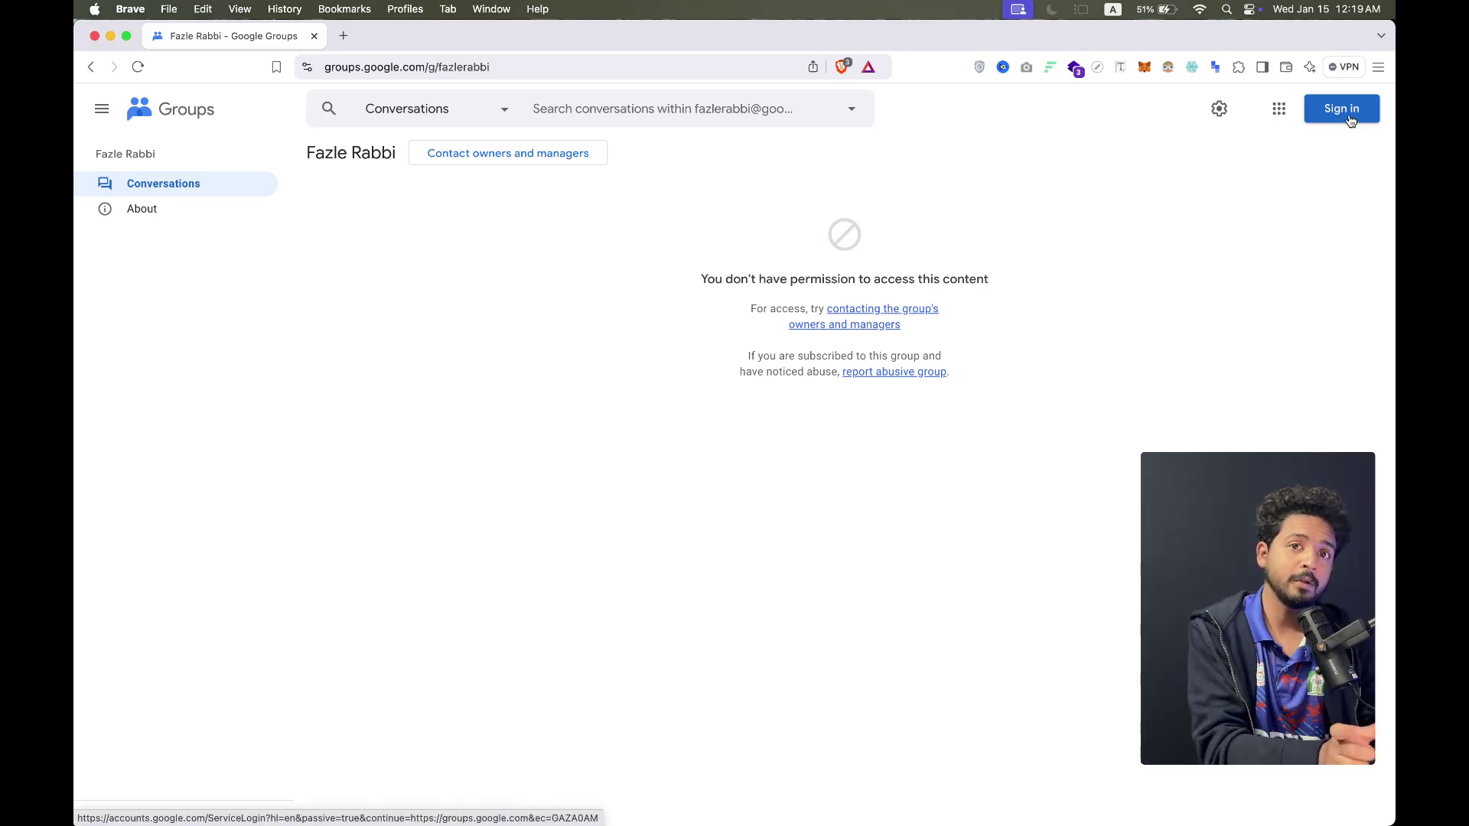
Close the signed-out Brave window and glance at the Умное тело store listing in Play Console
click(314, 36)
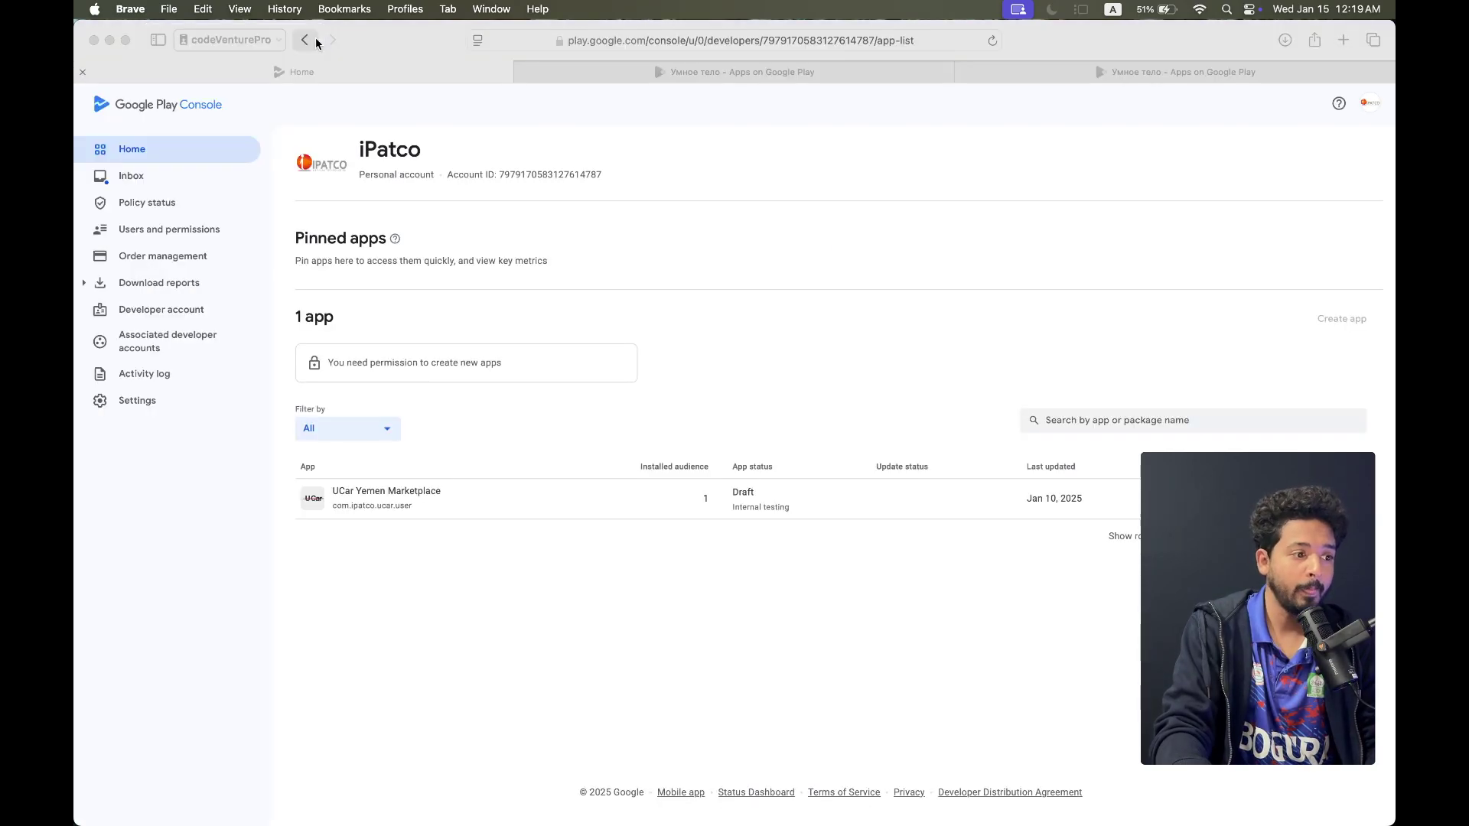
key(ctrl+Up)
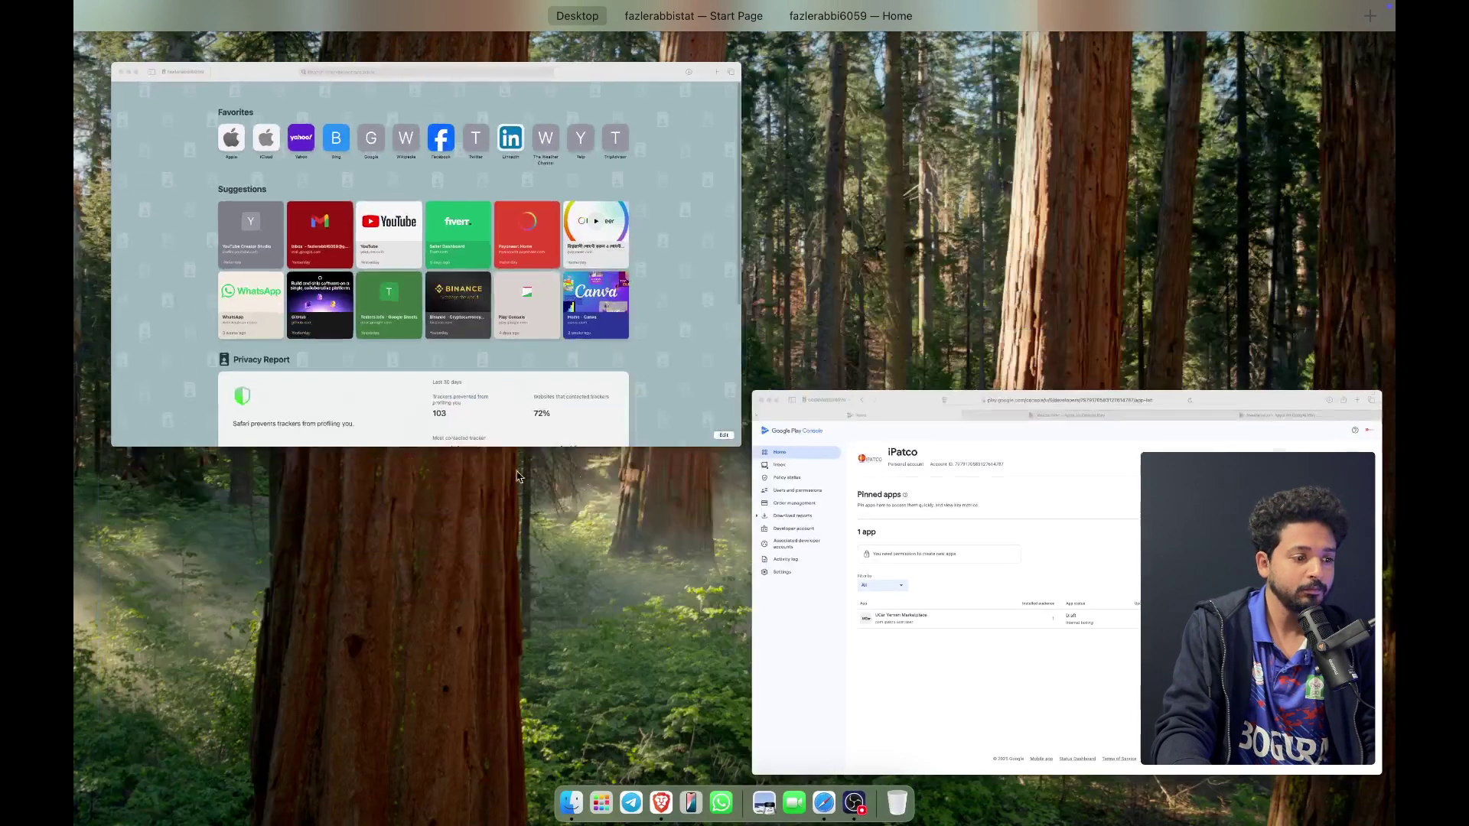
click(912, 468)
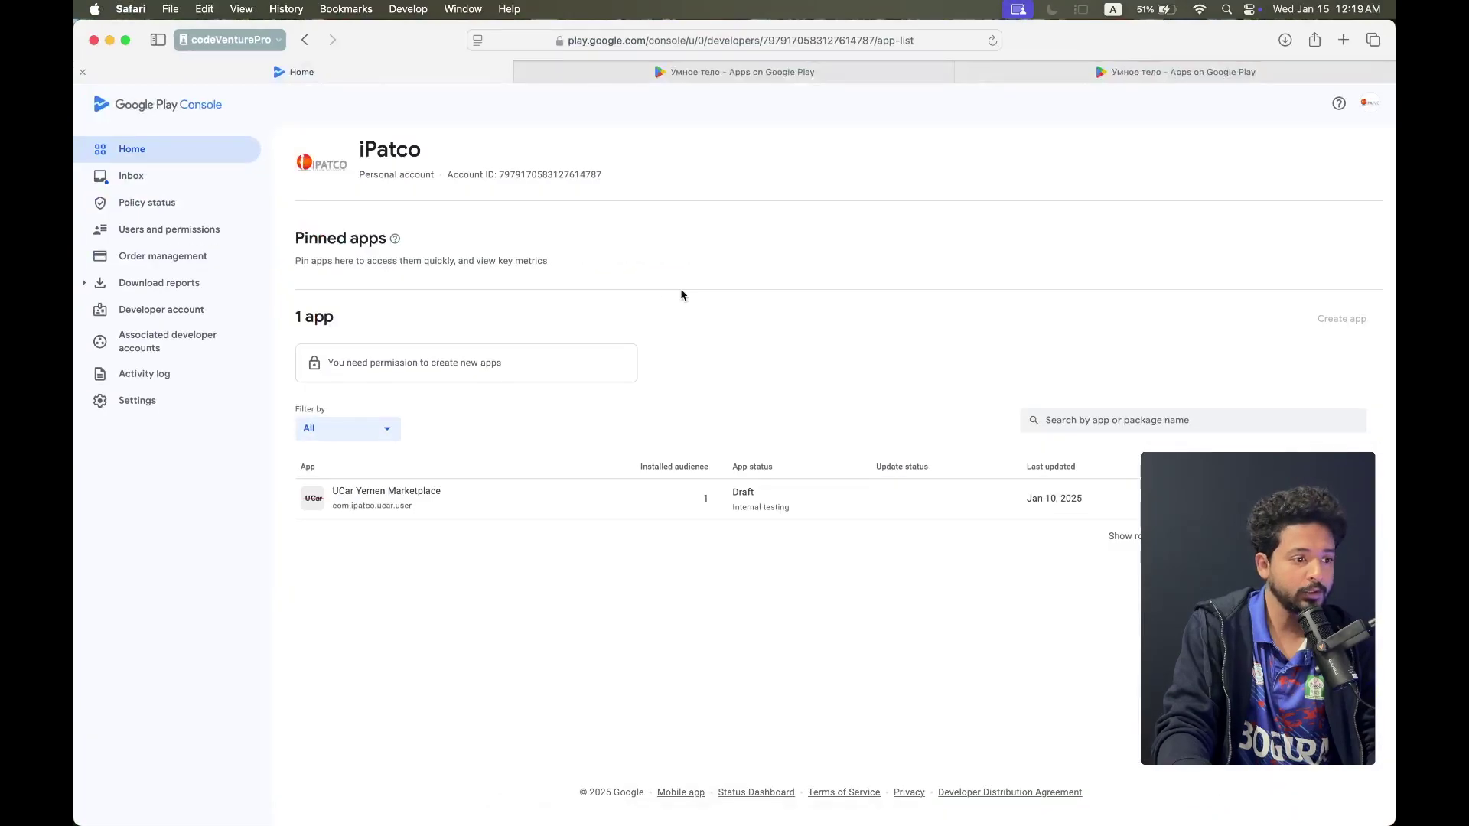
click(1140, 74)
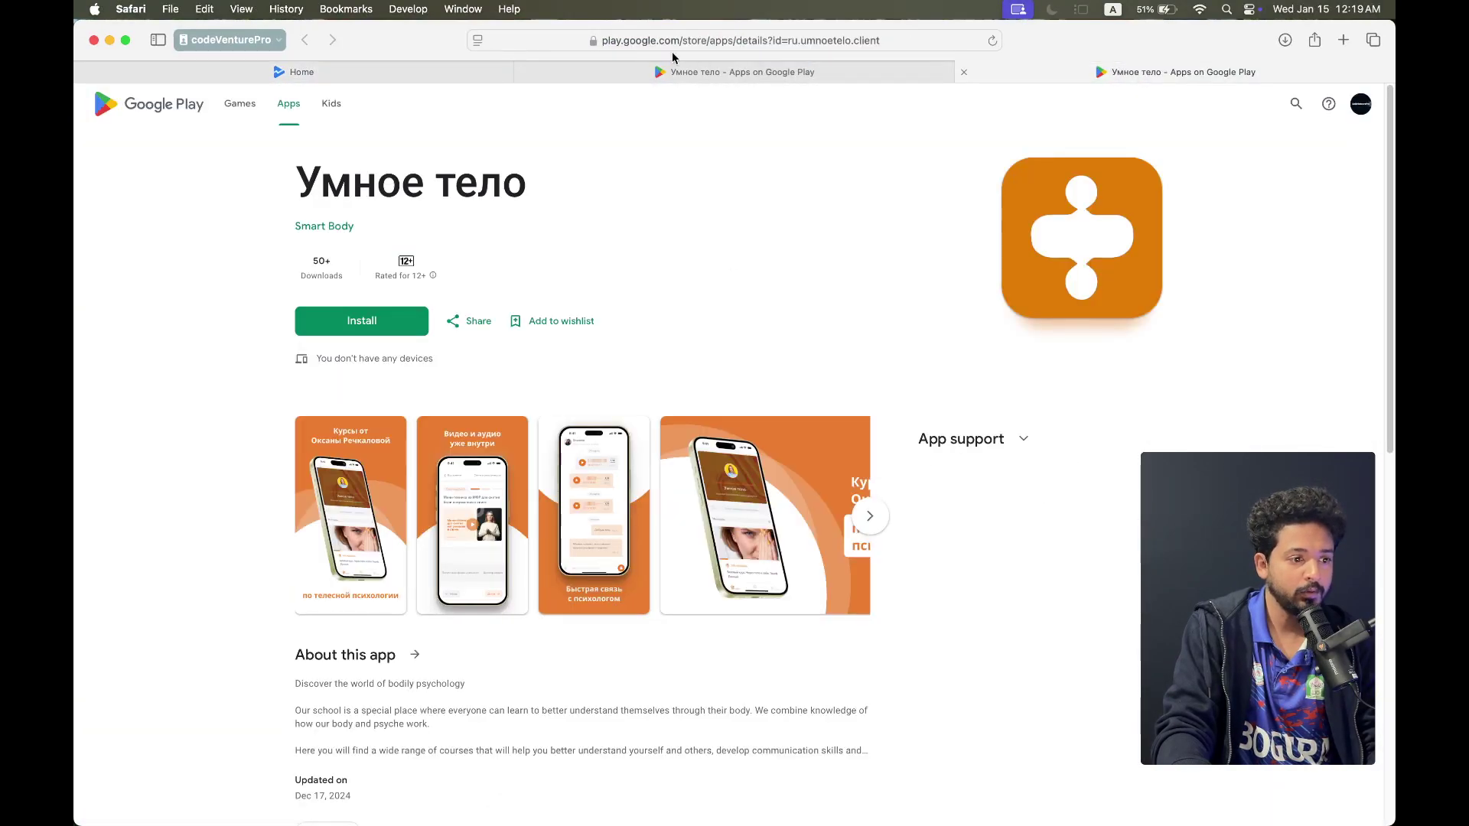
click(408, 72)
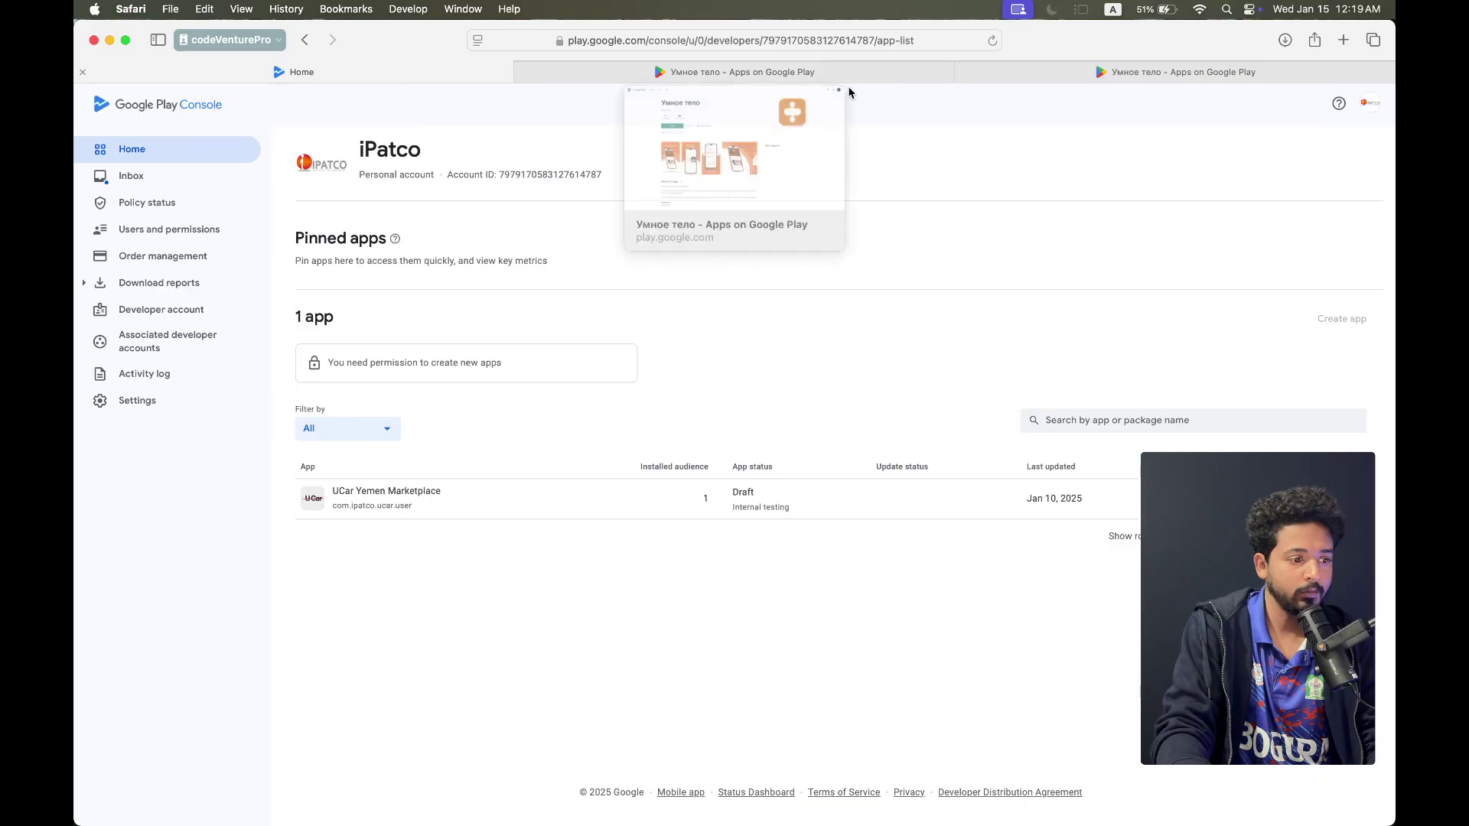
Switch windows and desktops until the Safari window with the Hobbee tabs is in front
key(ctrl+Up)
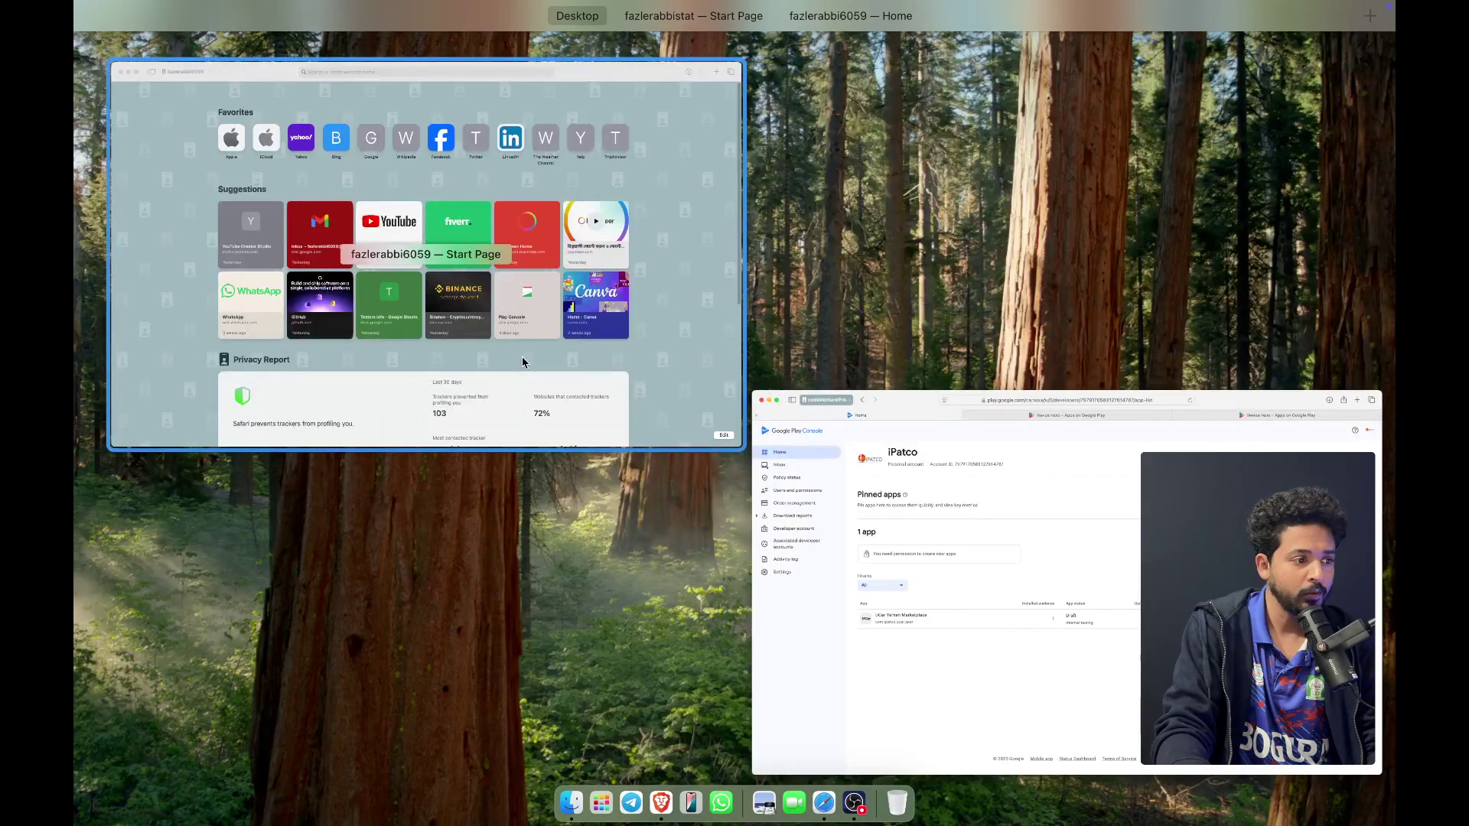
click(522, 357)
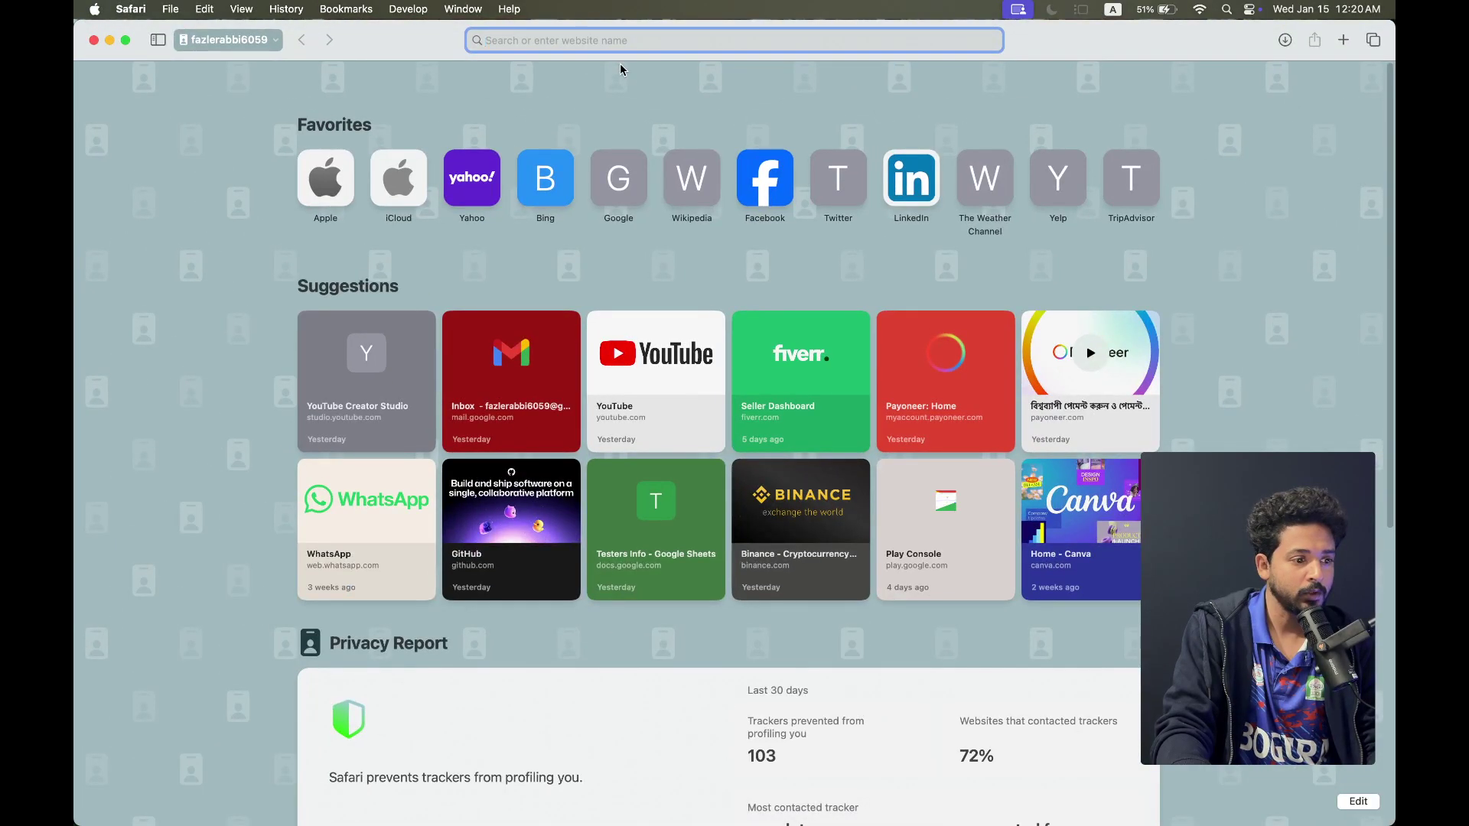
key(ctrl+Up)
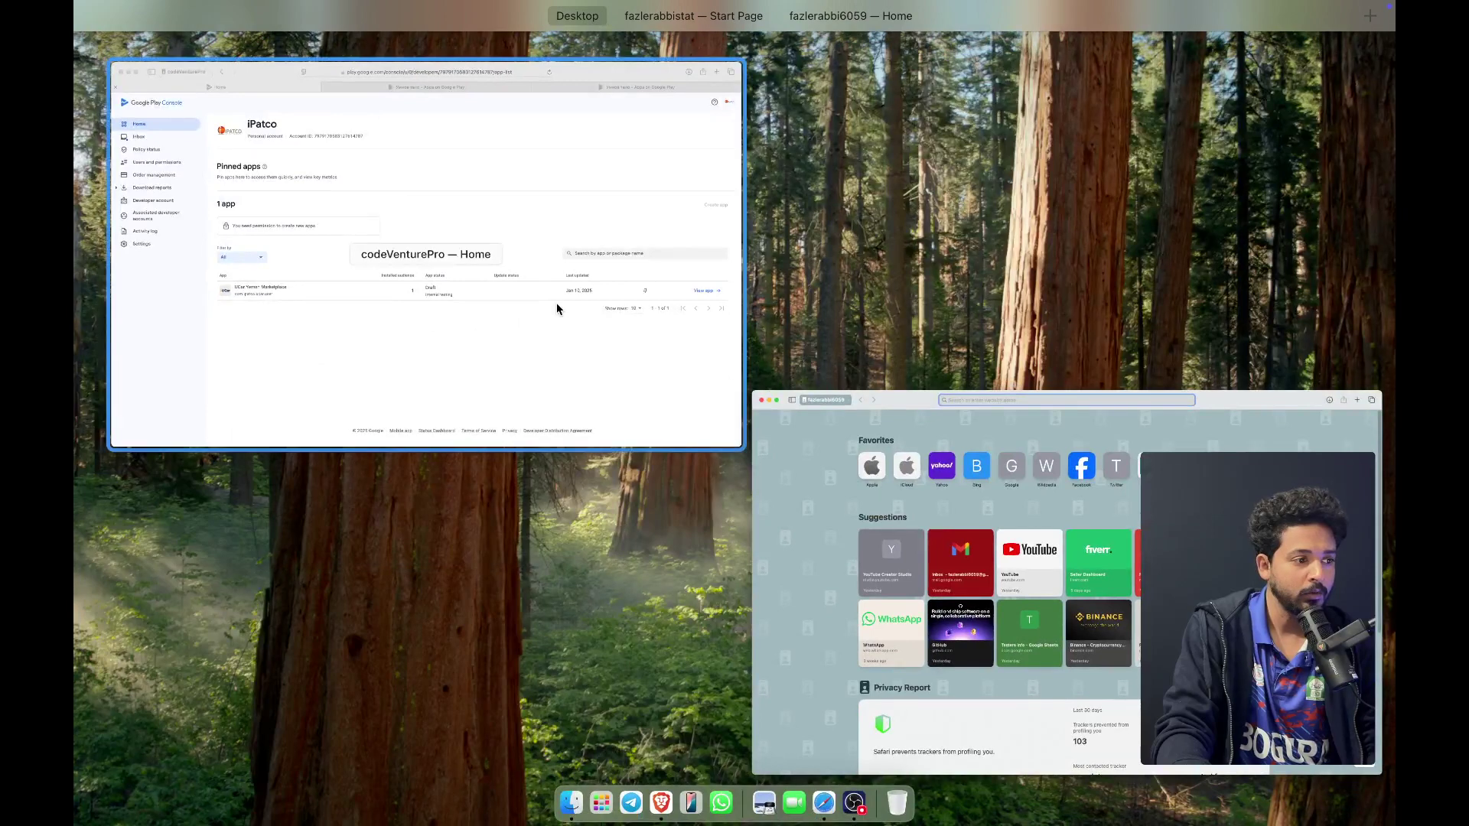
click(557, 308)
key(ctrl+Up)
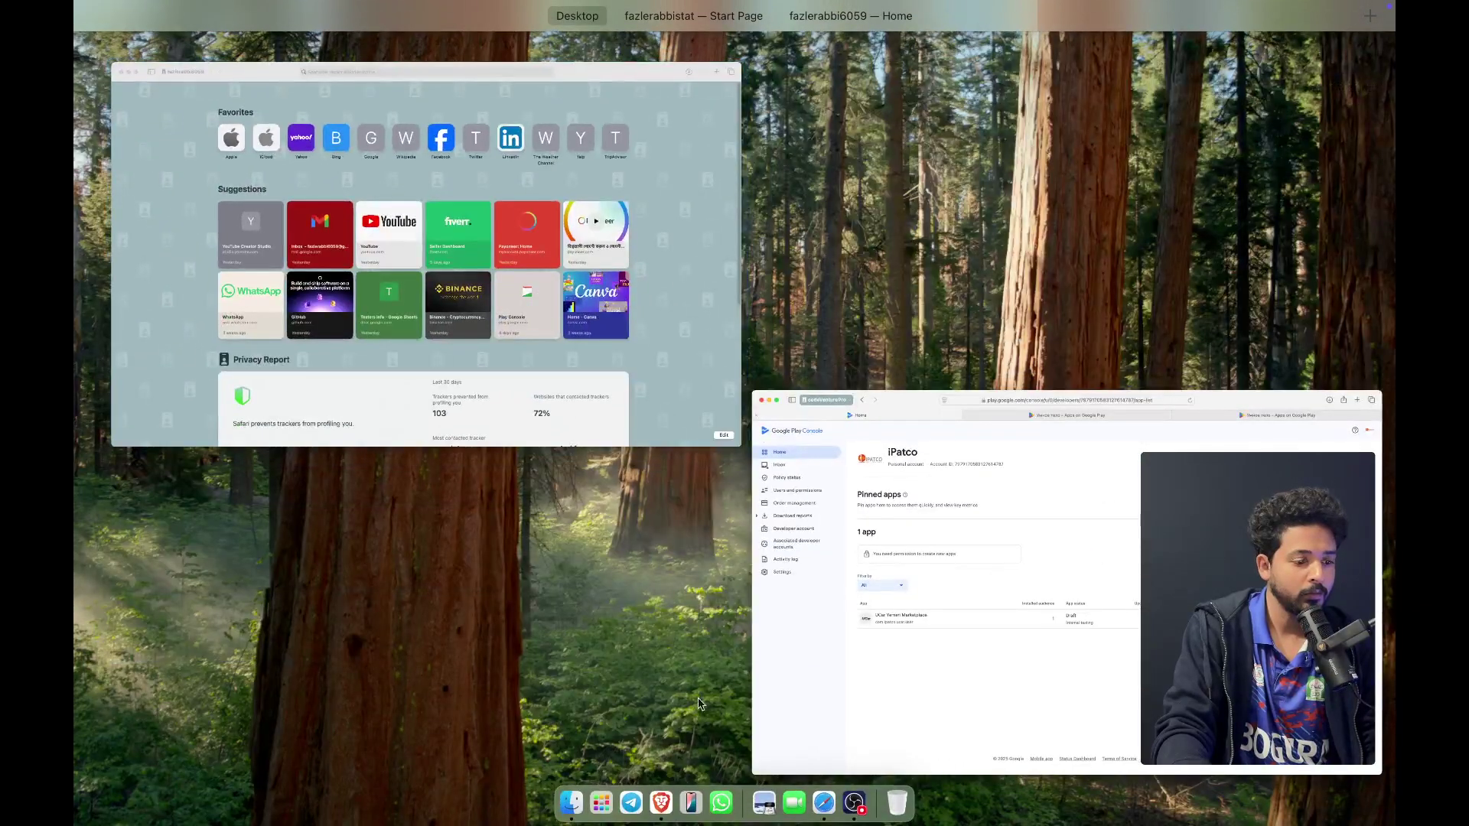
key(ctrl+Right)
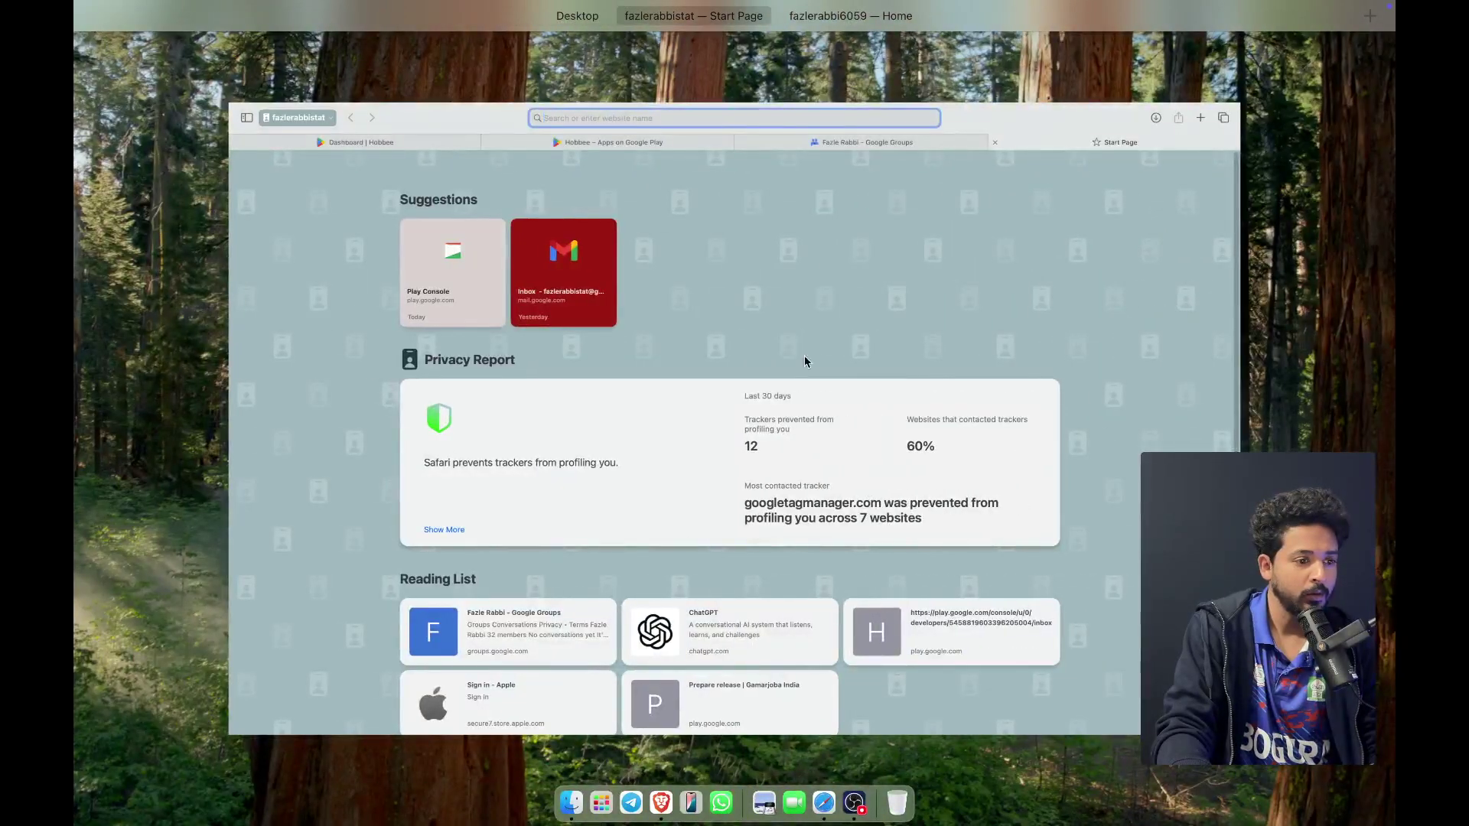
click(826, 264)
Open Hobbee's console dashboard and scroll to its three closed-testing production requirements
click(624, 53)
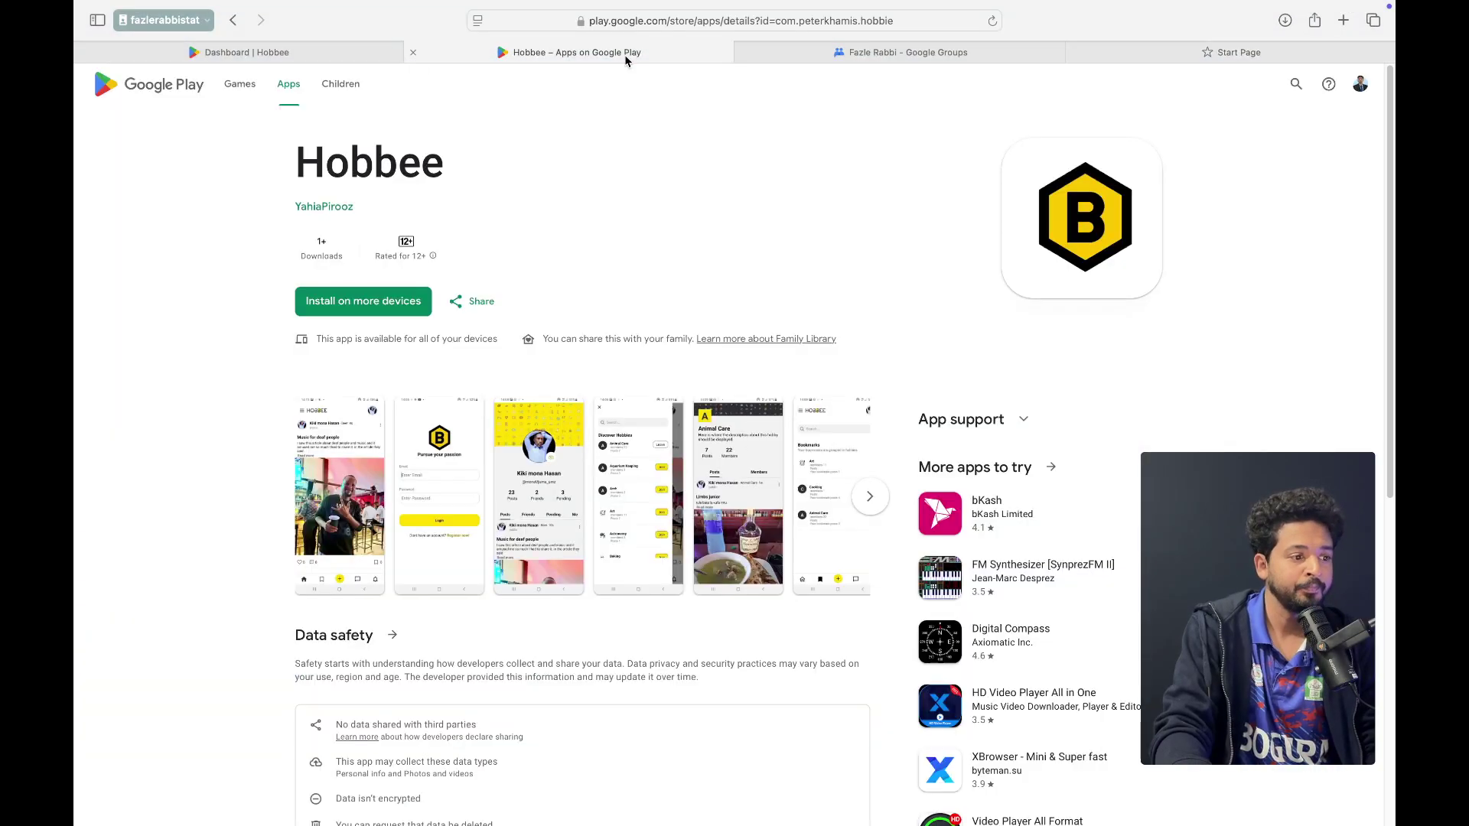
click(239, 52)
scroll(612, 612, down, 2)
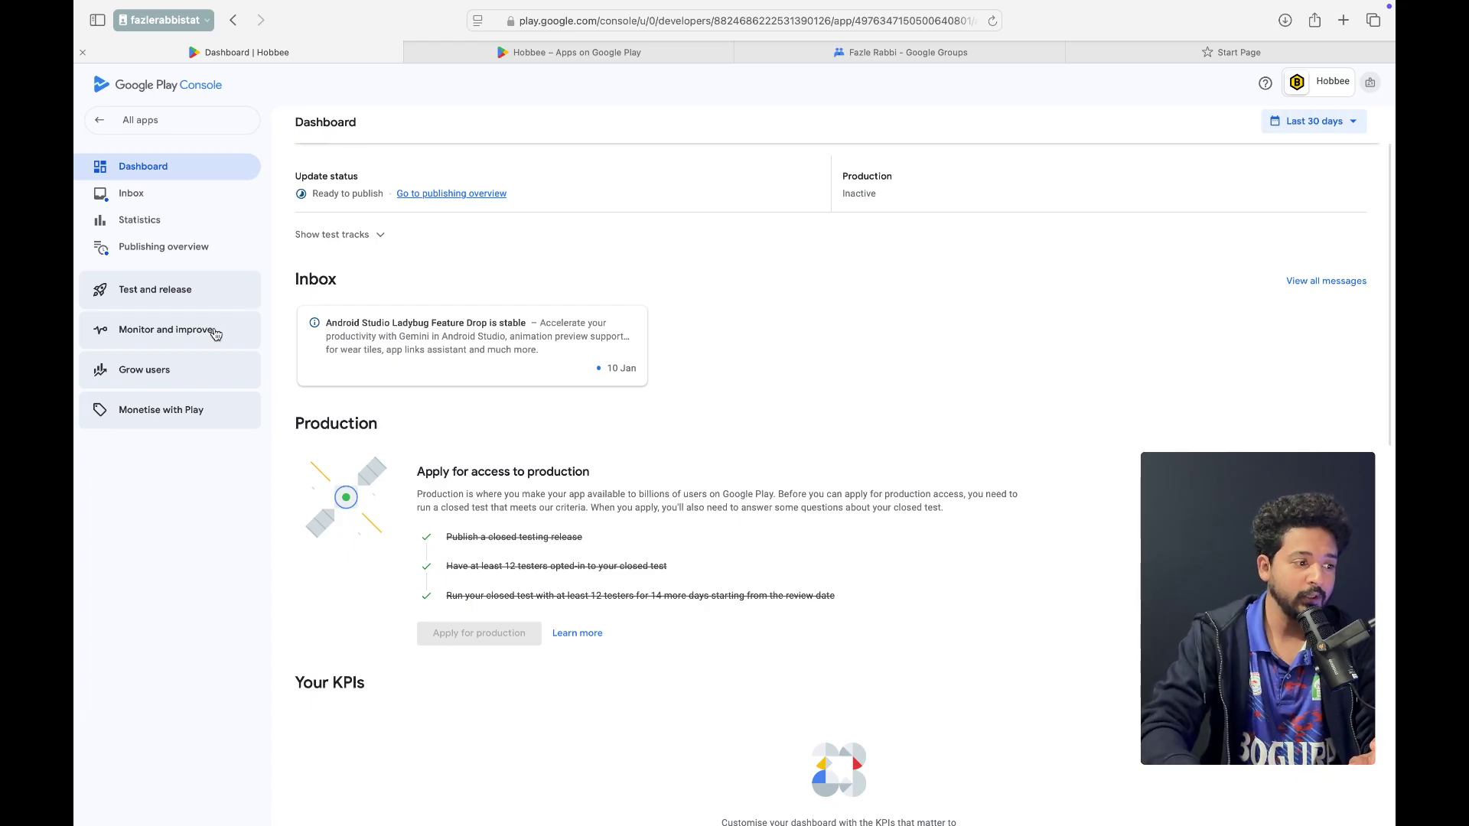
Check the publishing overview, return to the dashboard, and expand Test and release
click(189, 258)
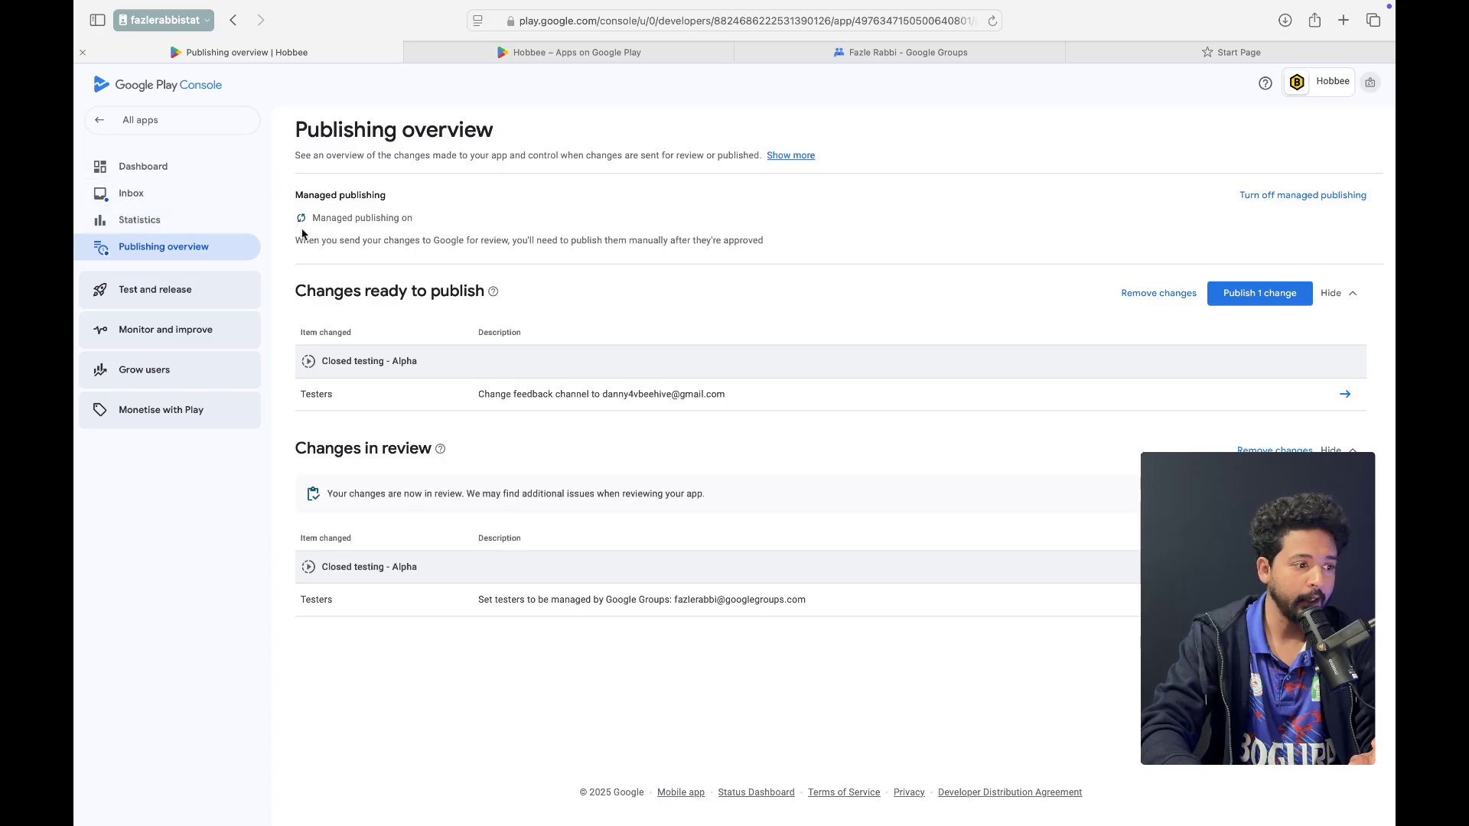
click(157, 179)
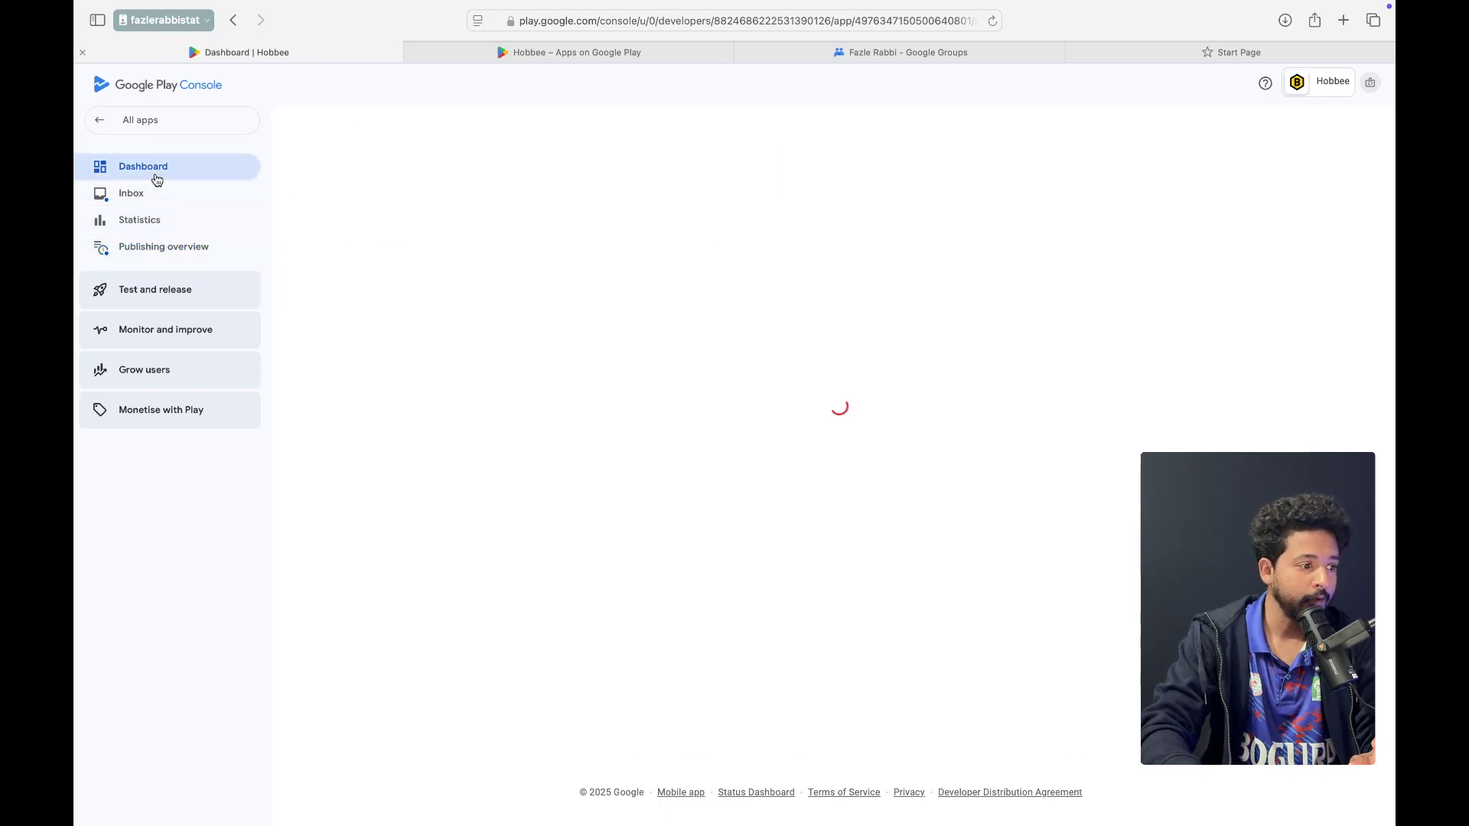
click(182, 297)
Open Hobbee's Production page and highlight its 'requires more testing' warning before switching to OBS
click(157, 371)
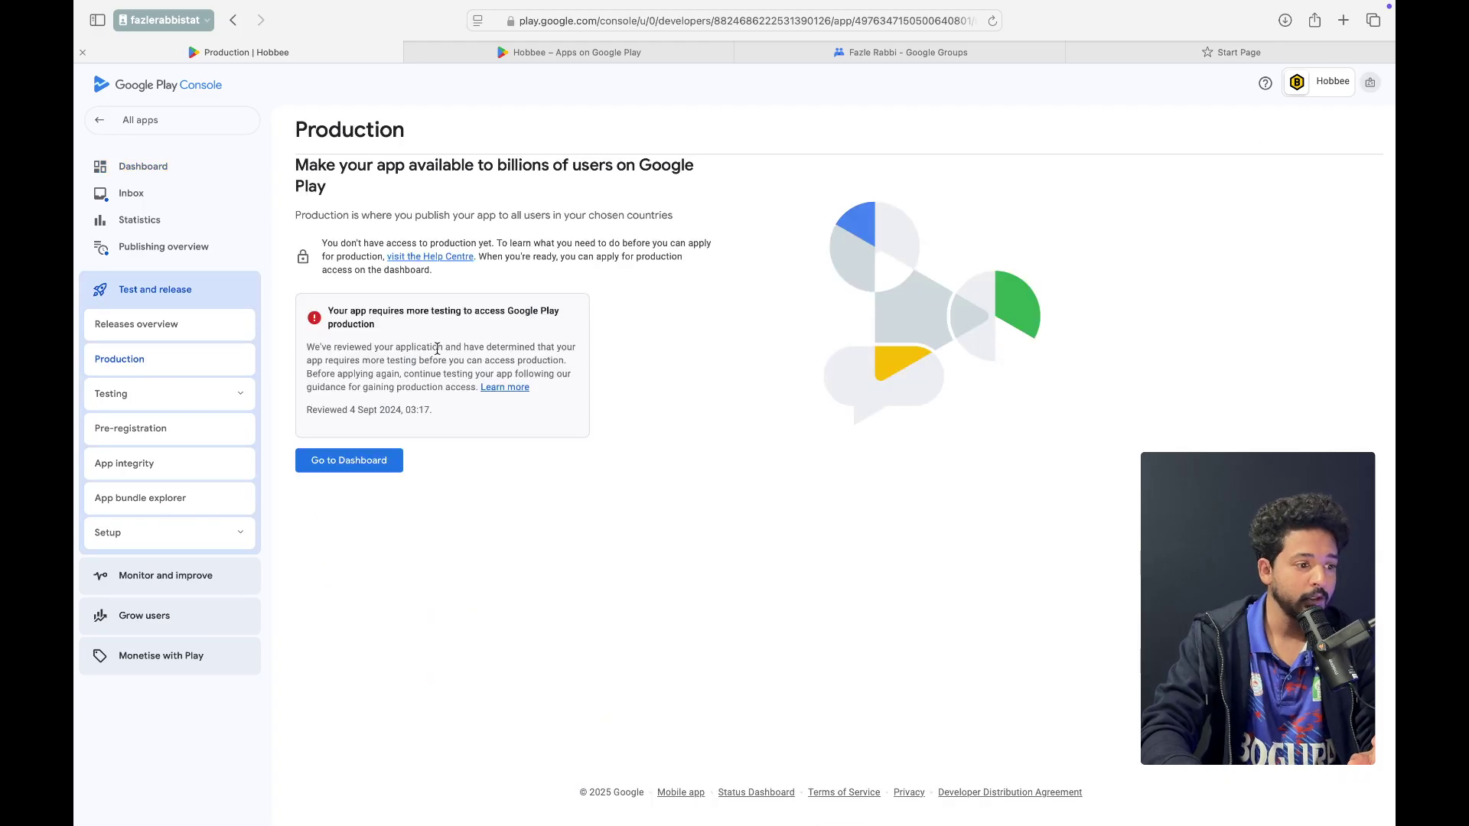
drag(327, 311, 393, 325)
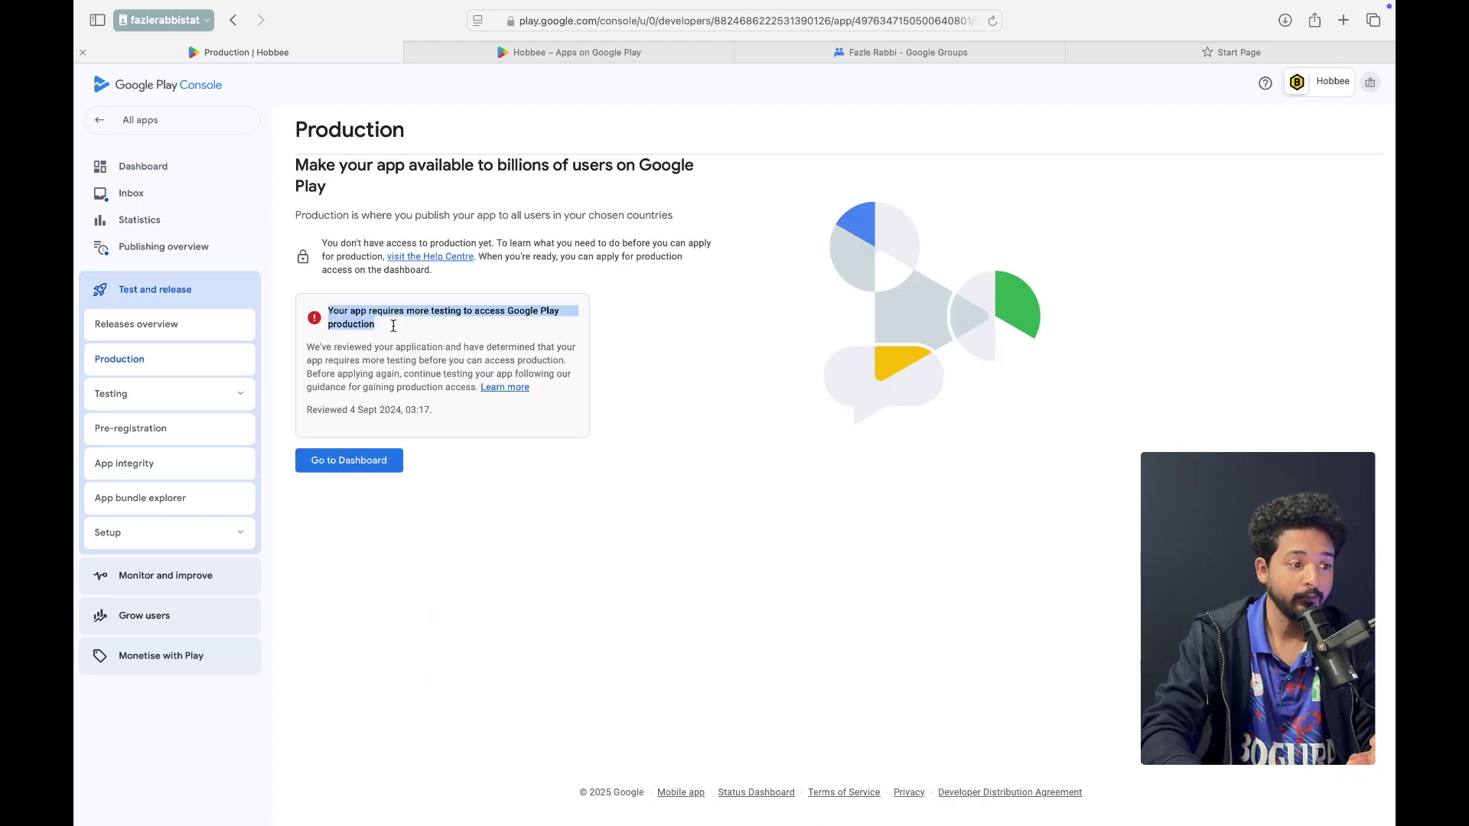
click(394, 326)
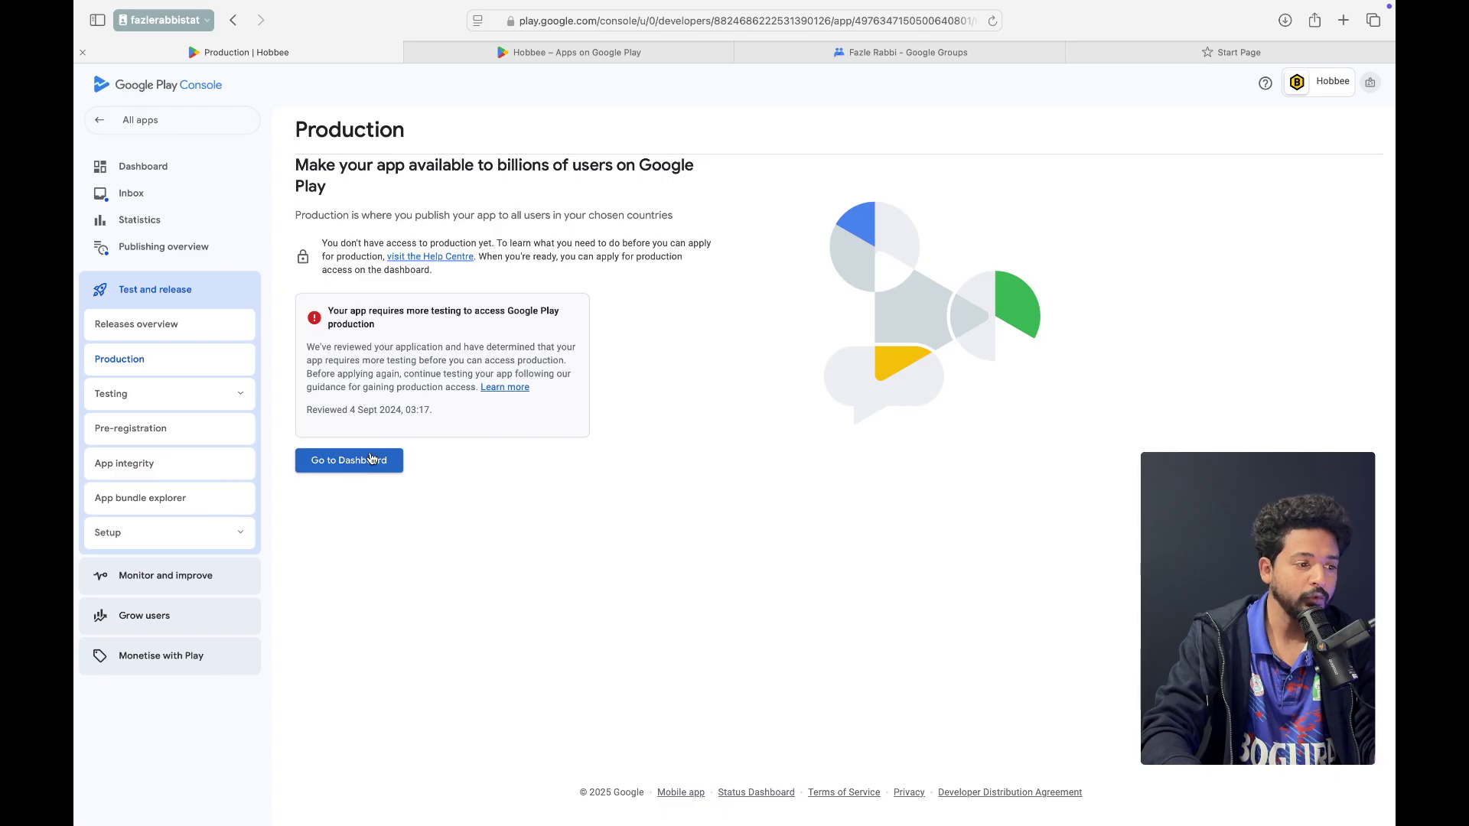
triple_click(331, 310)
click(376, 325)
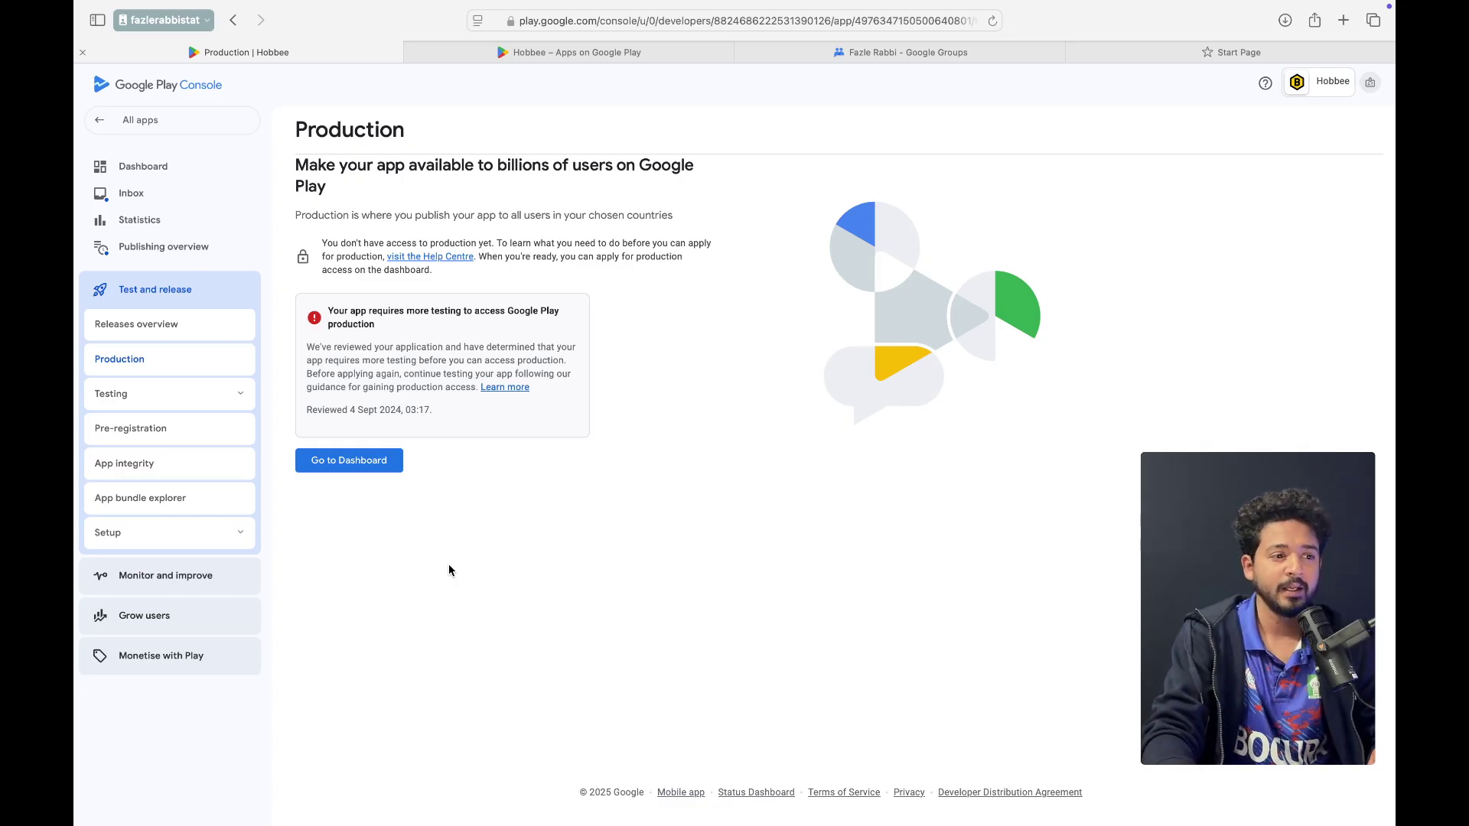
key(ctrl+Up)
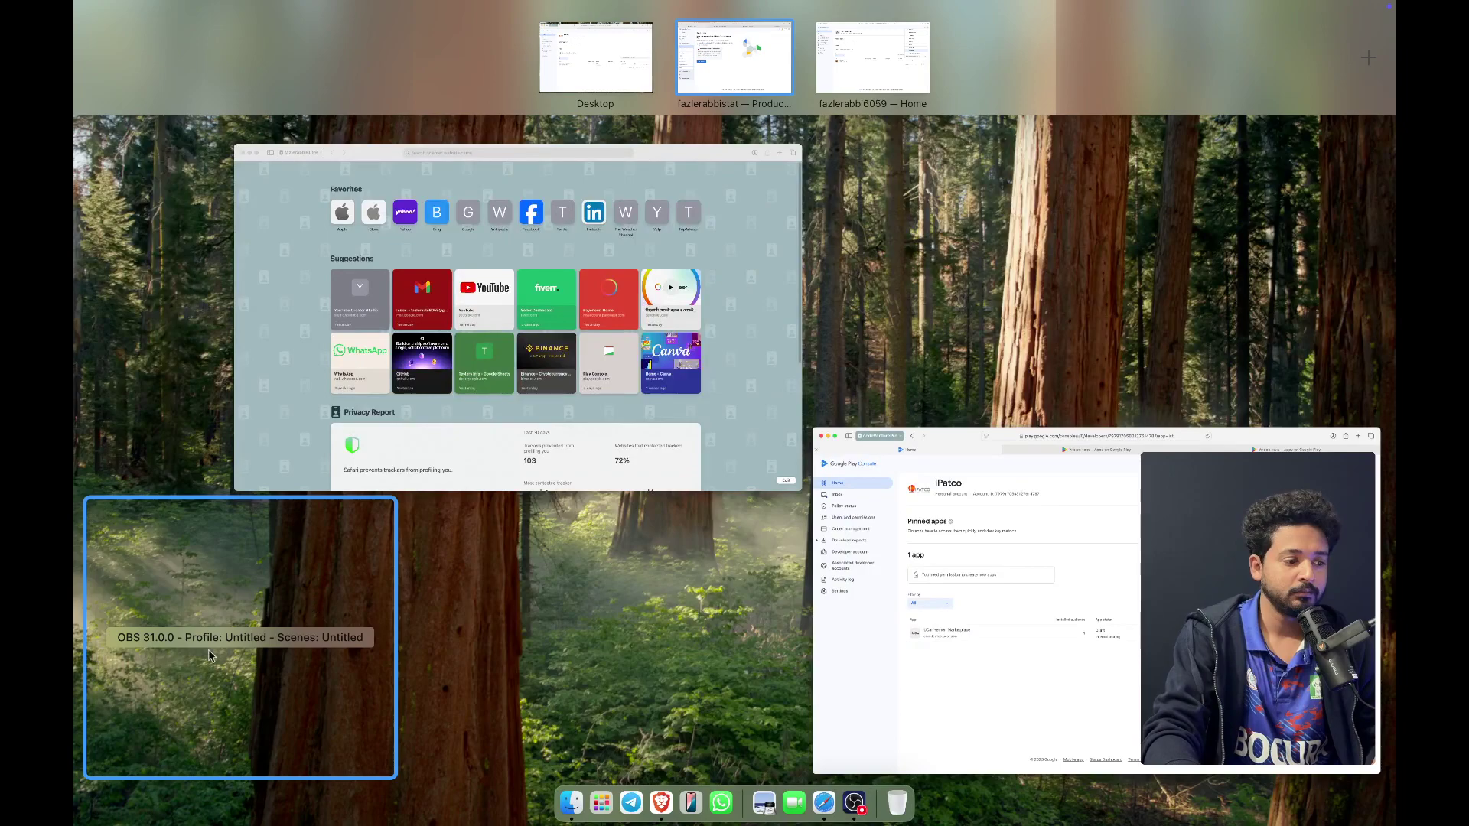
click(192, 640)
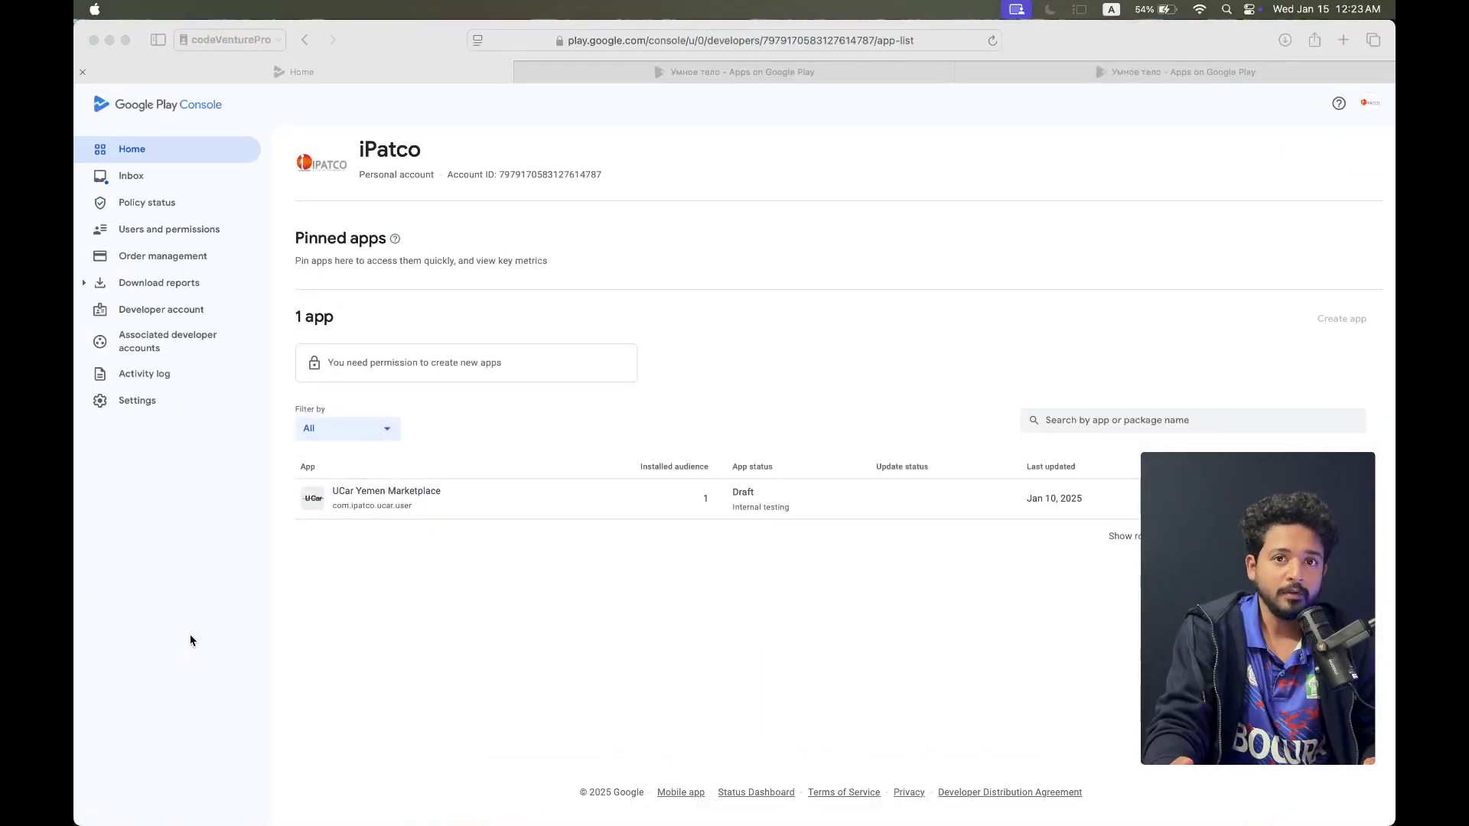